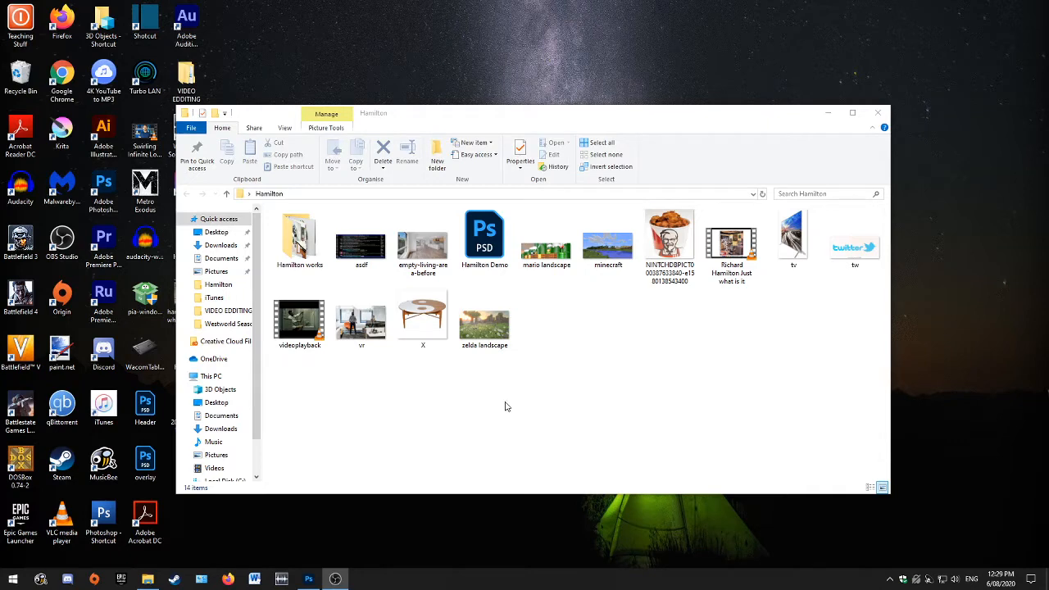
# Step: Open the empty-living-area-before image in Adobe Photoshop 2020 and maximize the program window
pyautogui.rightClick(427, 250)
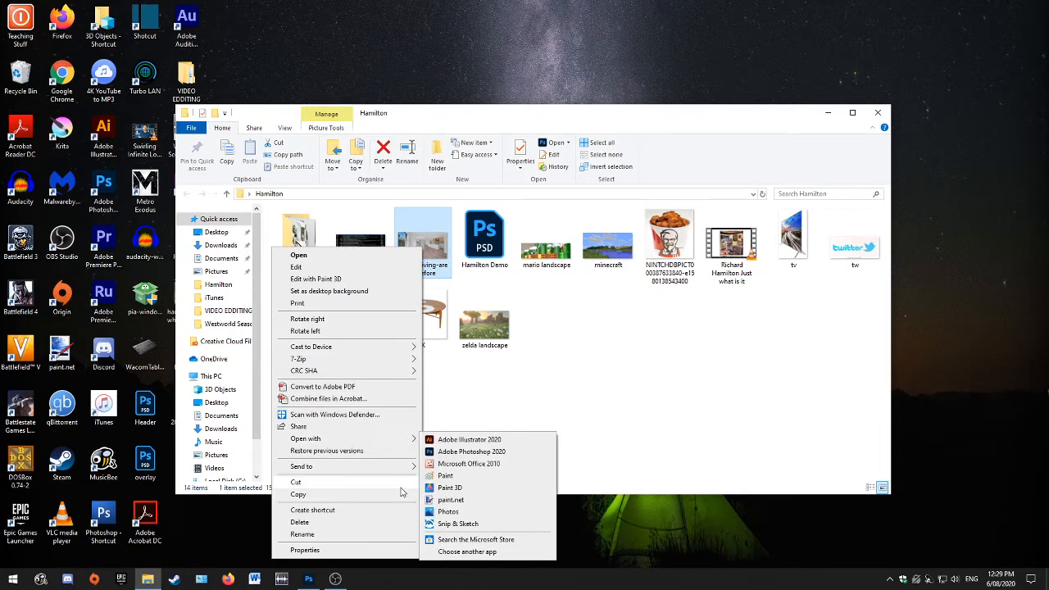
pyautogui.click(566, 371)
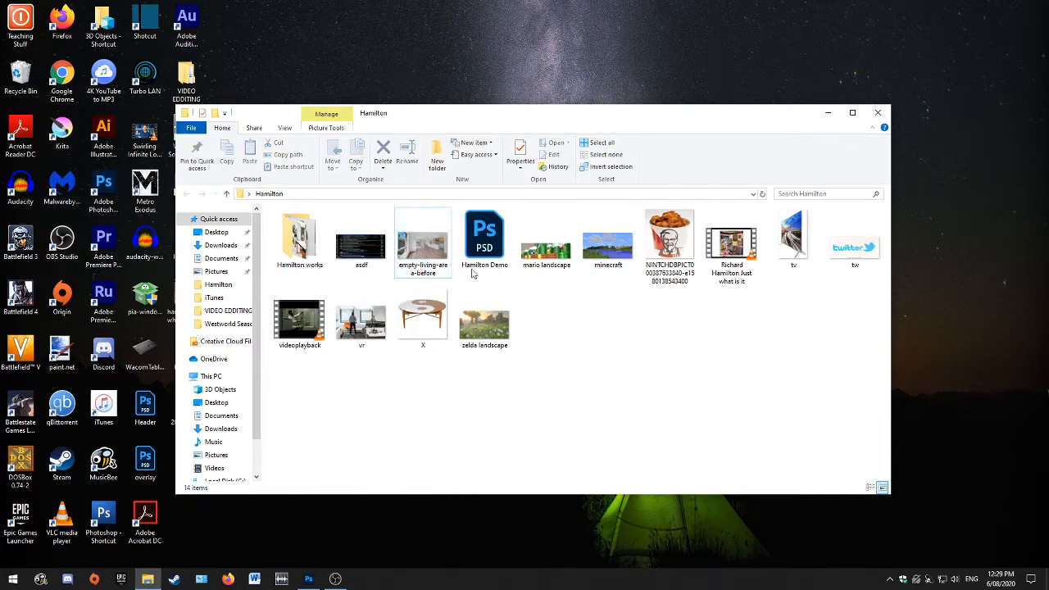
pyautogui.rightClick(399, 239)
pyautogui.click(568, 370)
pyautogui.rightClick(415, 244)
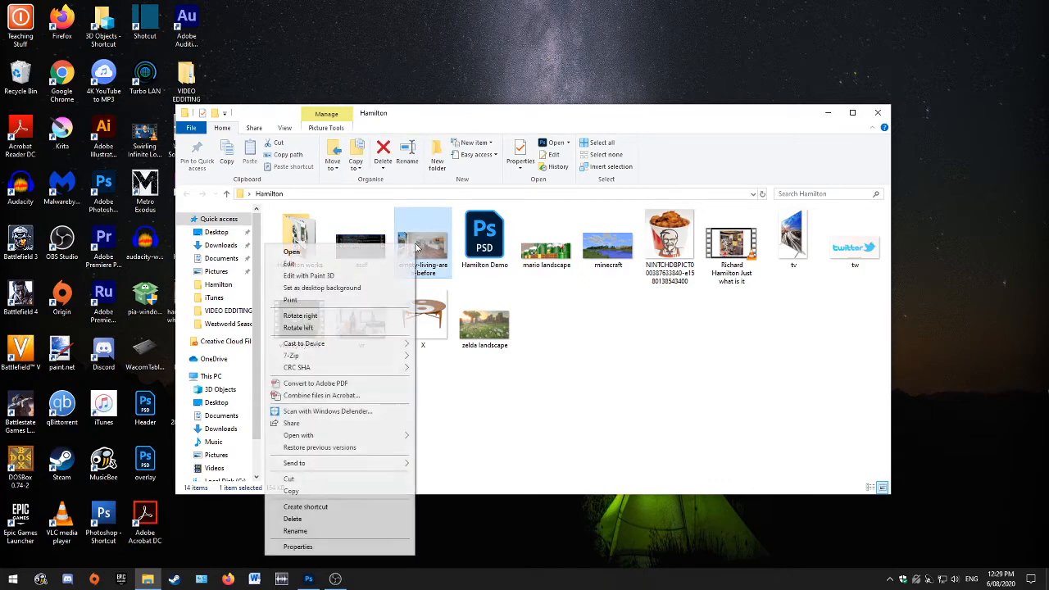
pyautogui.click(392, 252)
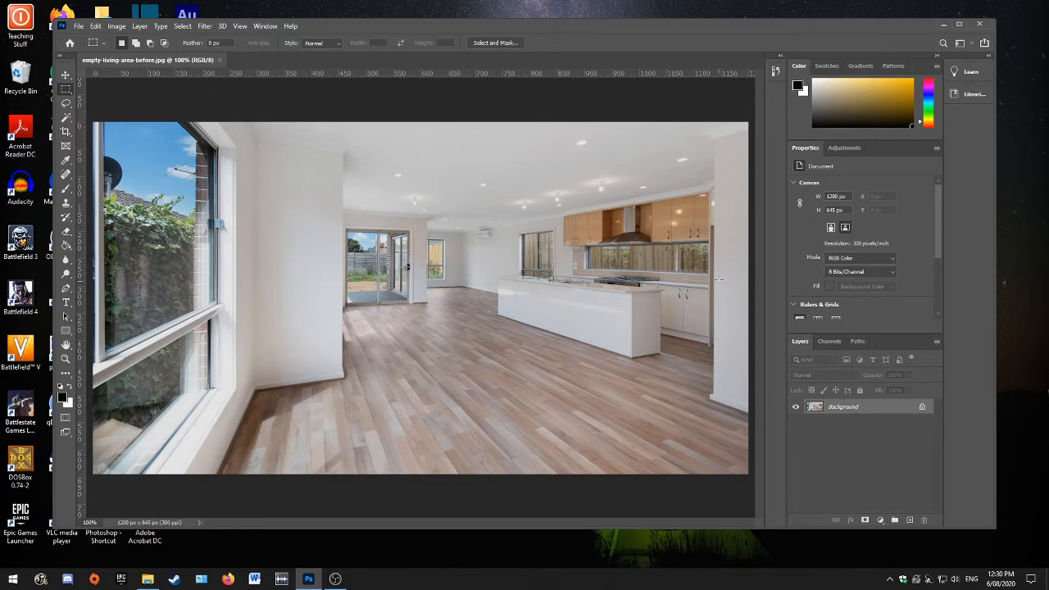
pyautogui.click(959, 23)
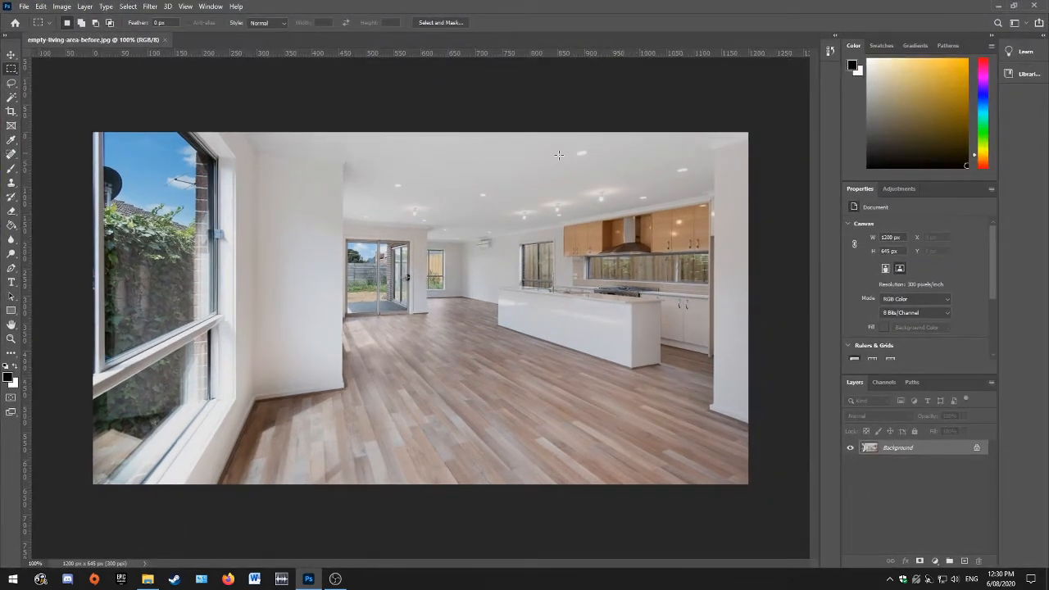
# Step: Review the available workspace presets and the document's adjustments, properties, channels, paths and layers
pyautogui.click(210, 7)
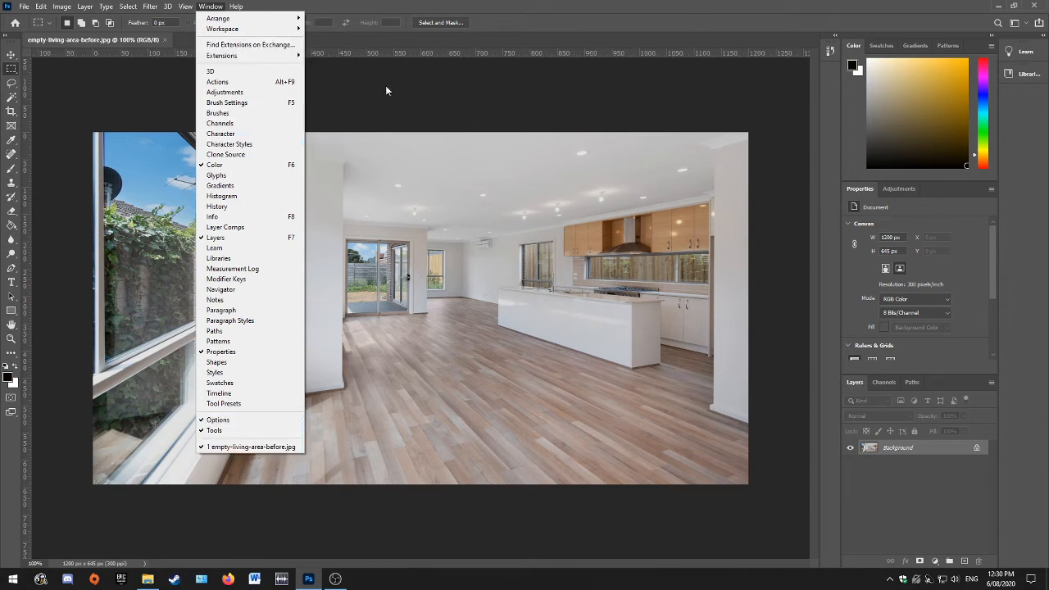
pyautogui.moveTo(278, 31)
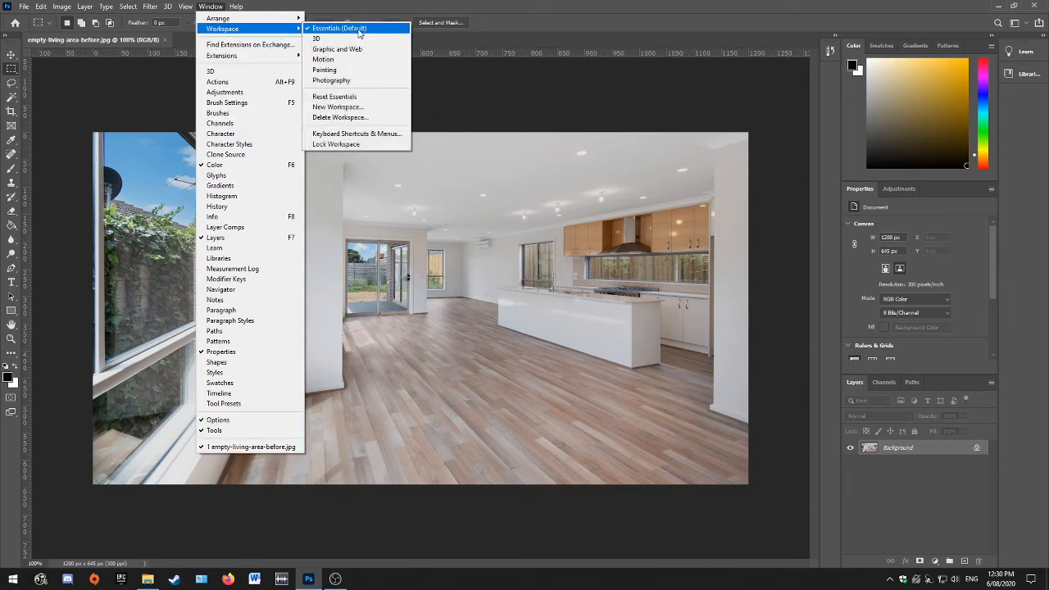
pyautogui.click(590, 105)
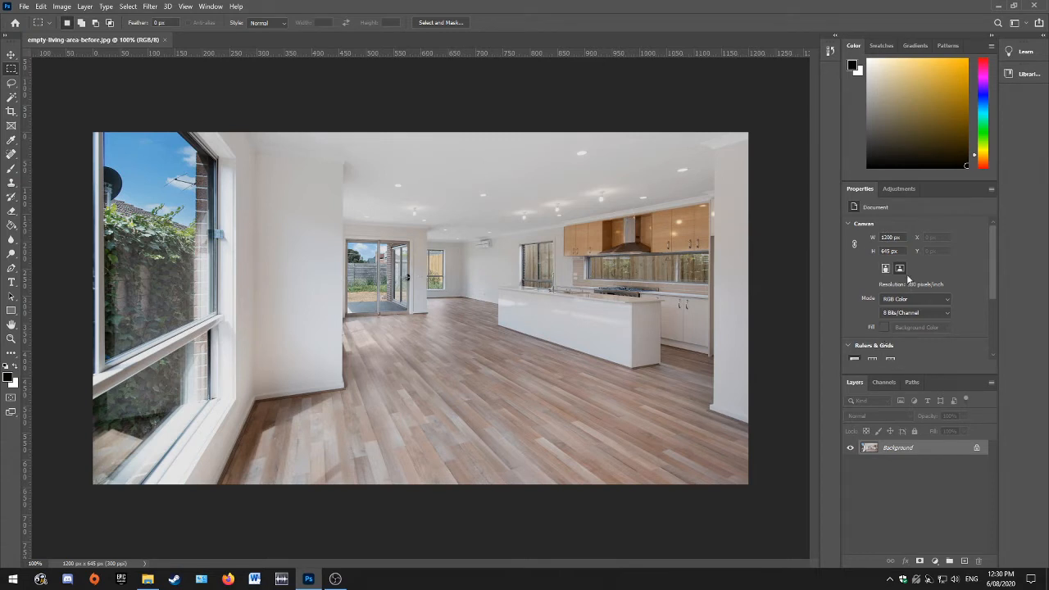
pyautogui.click(901, 191)
pyautogui.click(857, 188)
pyautogui.click(882, 382)
pyautogui.click(910, 387)
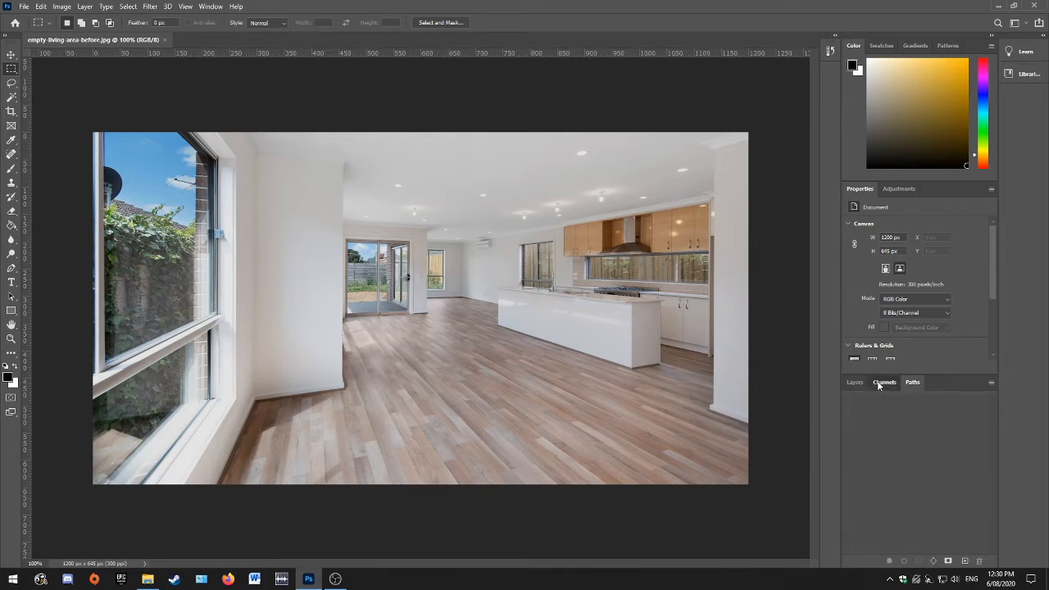
pyautogui.click(880, 385)
pyautogui.click(856, 382)
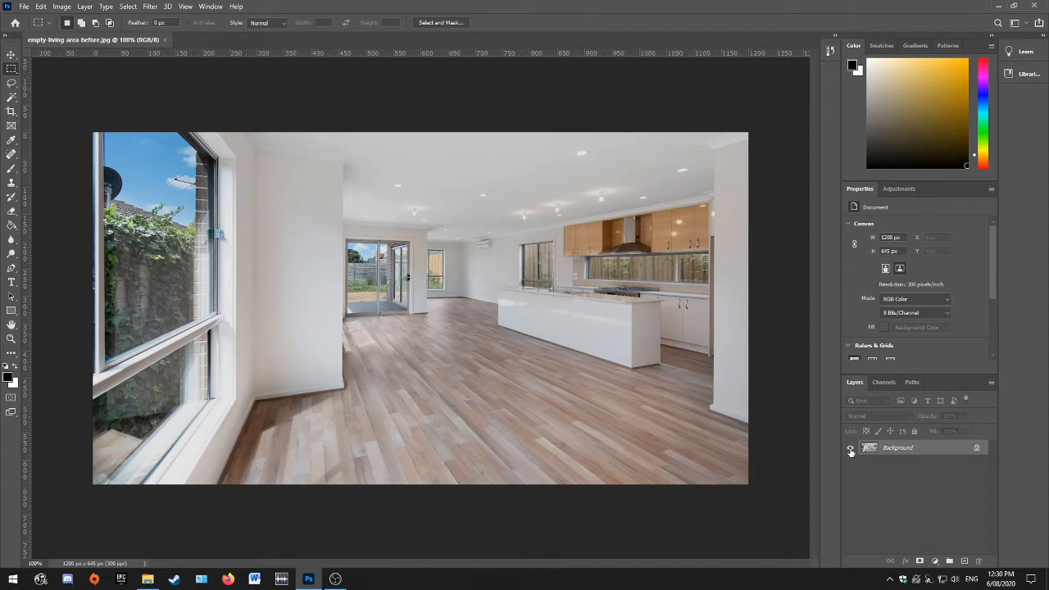
# Step: Unlock the Background so it becomes a regular layer, and toggle its visibility off and back on
pyautogui.click(977, 449)
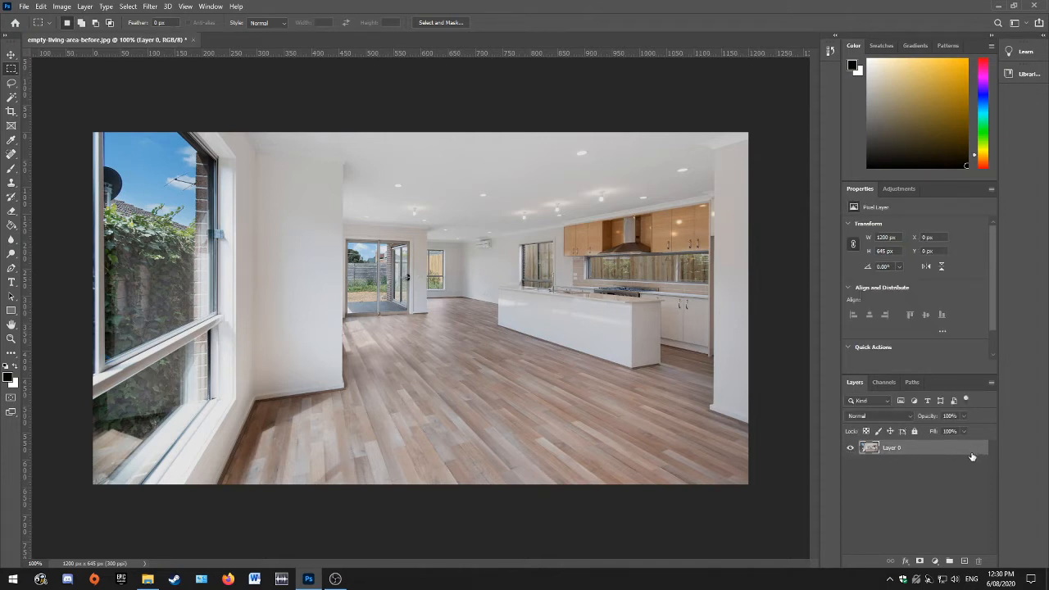
pyautogui.click(849, 448)
pyautogui.click(849, 449)
# Step: Start a Pen tool path with an anchor where the window glass's top edge meets the slanted frame
pyautogui.click(11, 271)
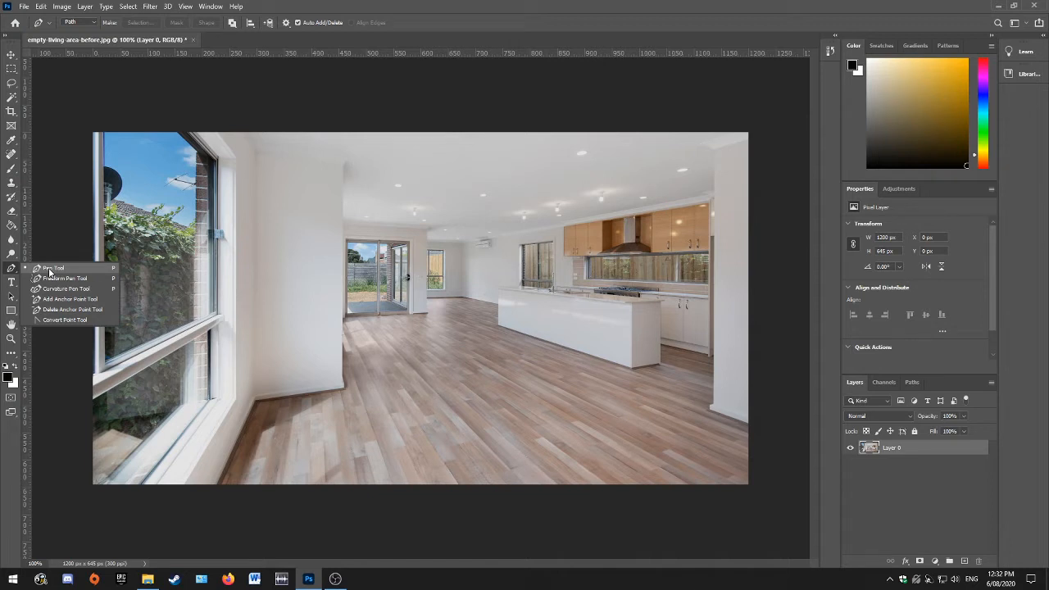
pyautogui.click(49, 272)
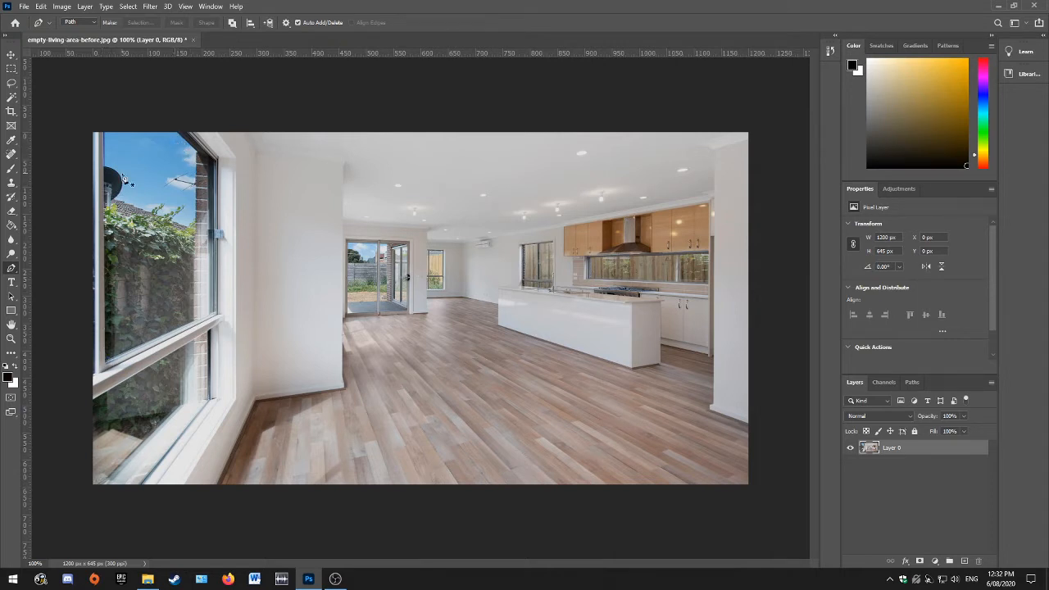
pyautogui.click(178, 136)
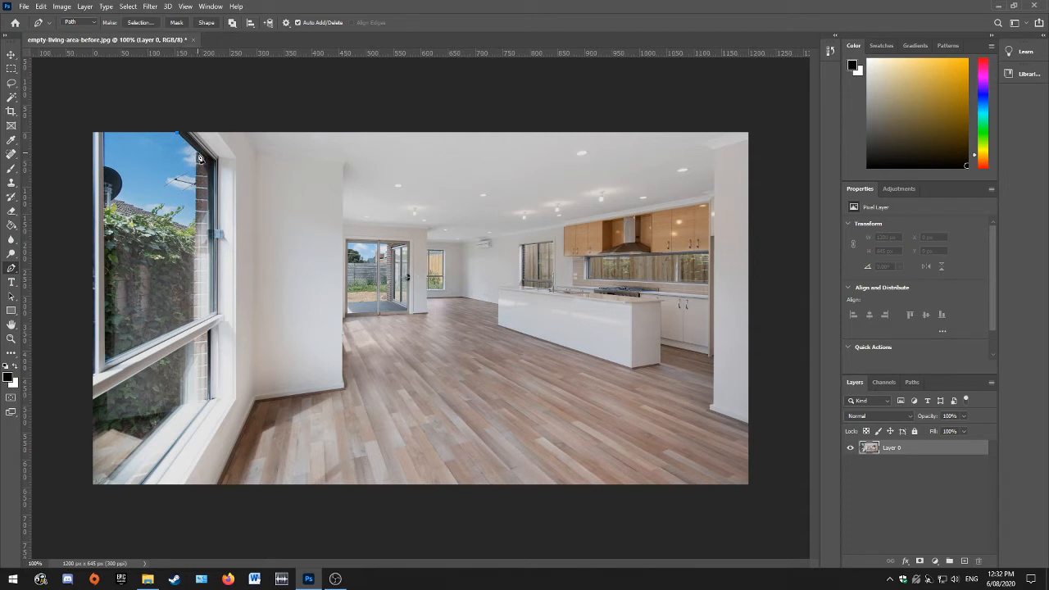
pyautogui.click(198, 154)
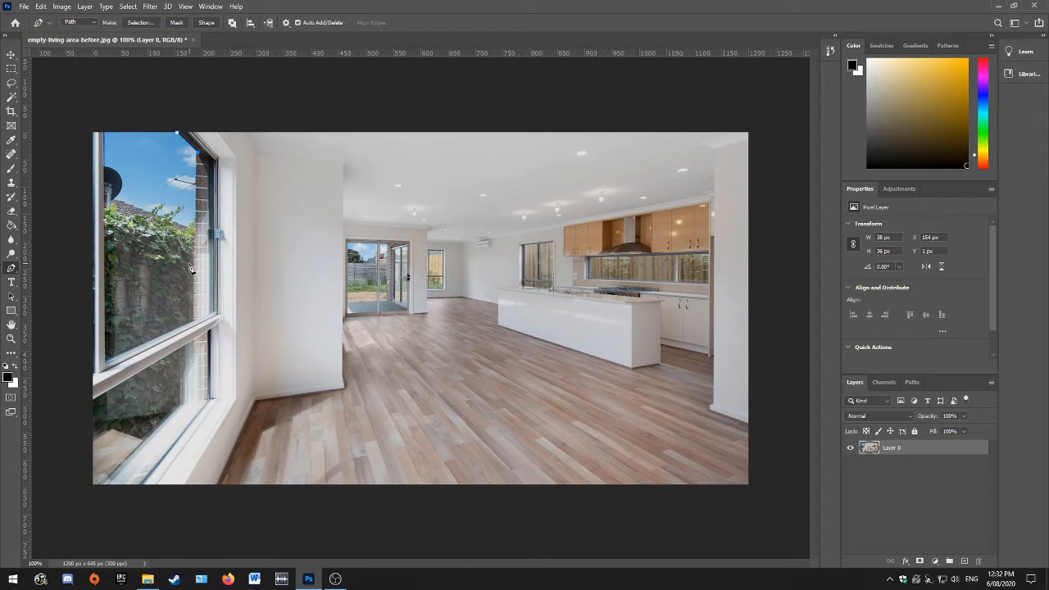
pyautogui.hotkey('ctrl', 'z')
pyautogui.click(196, 154)
pyautogui.hotkey('ctrl', 'z')
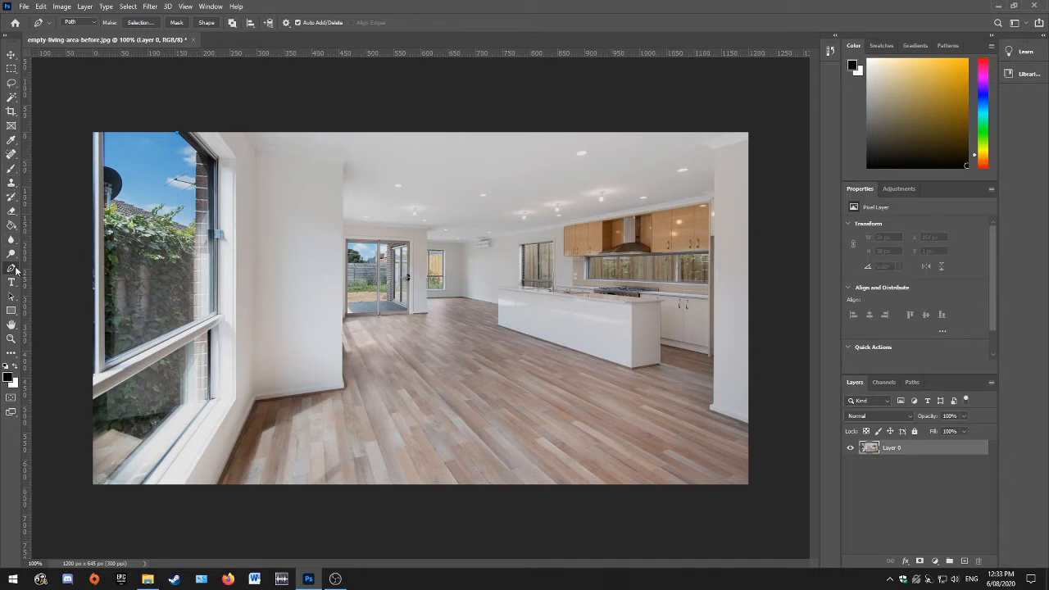
# Step: Continue the path along the slanted frame edge and down the glass beside the brick wall to the upper pane's sill
pyautogui.click(10, 340)
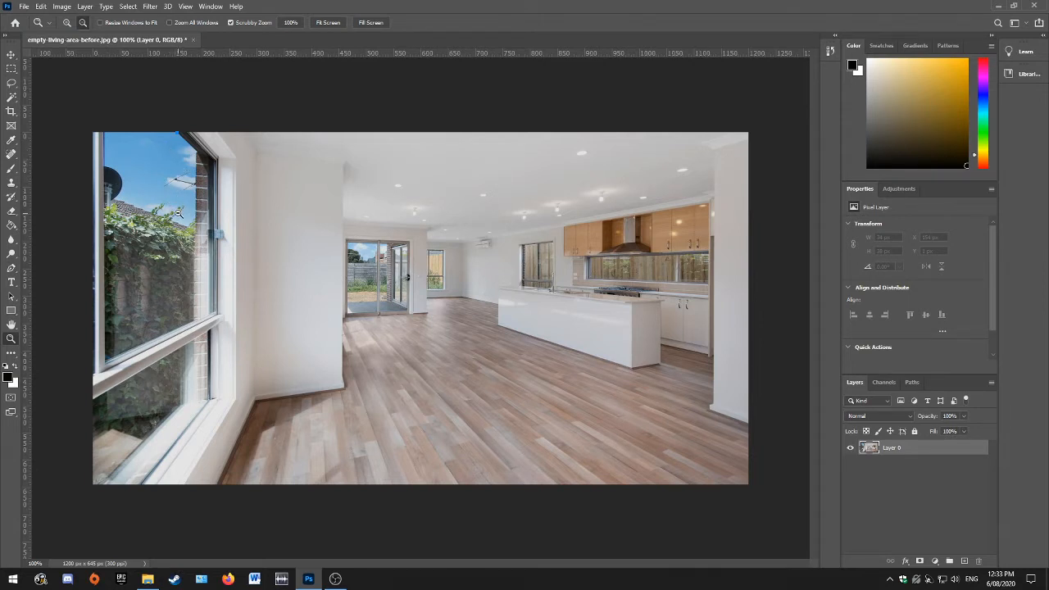
pyautogui.keyDown('alt'); pyautogui.click(178, 214); pyautogui.keyUp('alt')
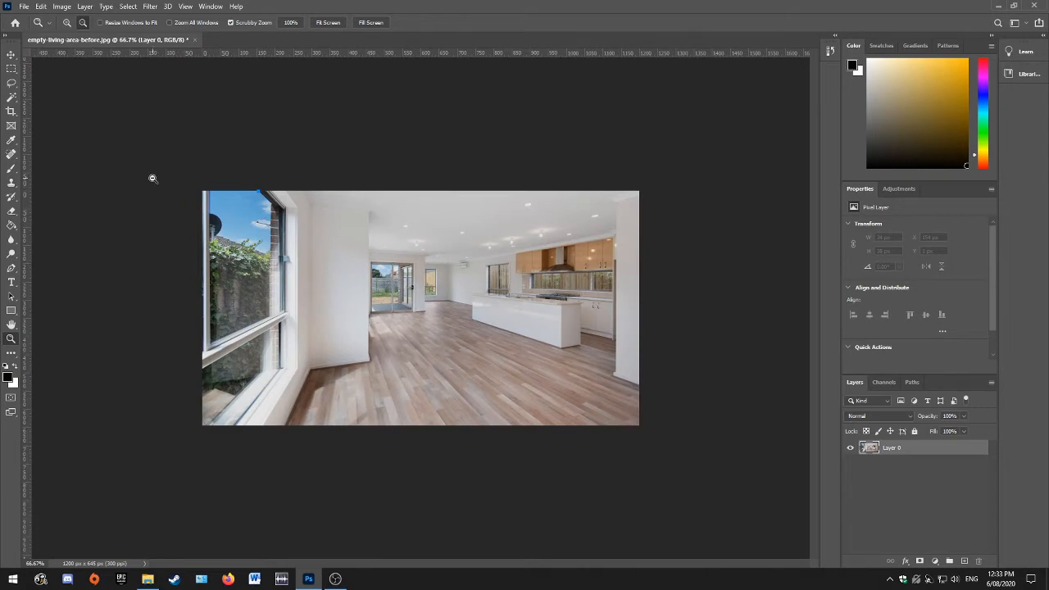
pyautogui.click(67, 23)
pyautogui.click(256, 245)
pyautogui.click(136, 175)
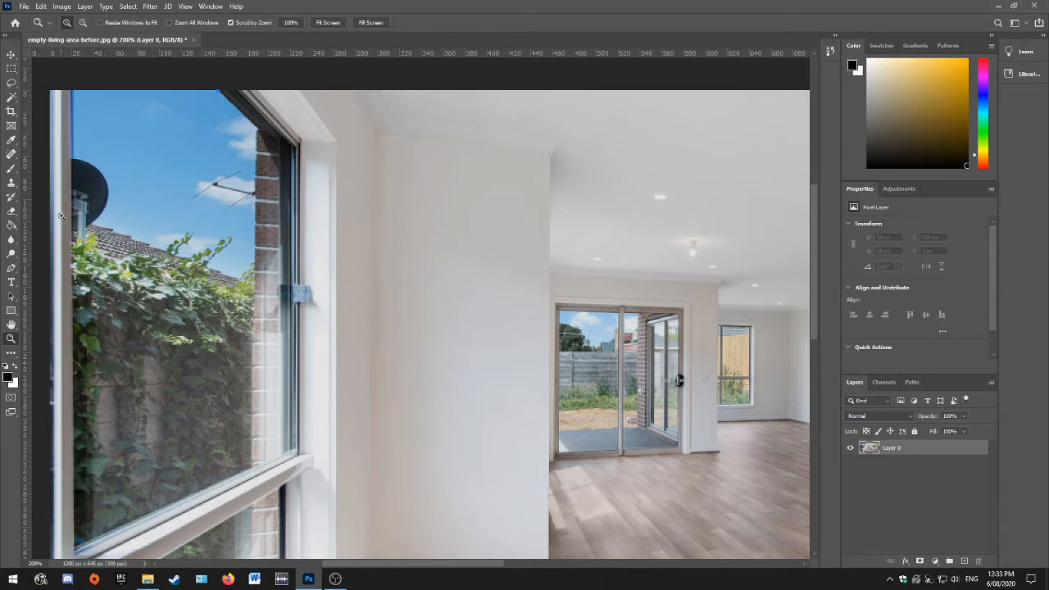
pyautogui.click(12, 269)
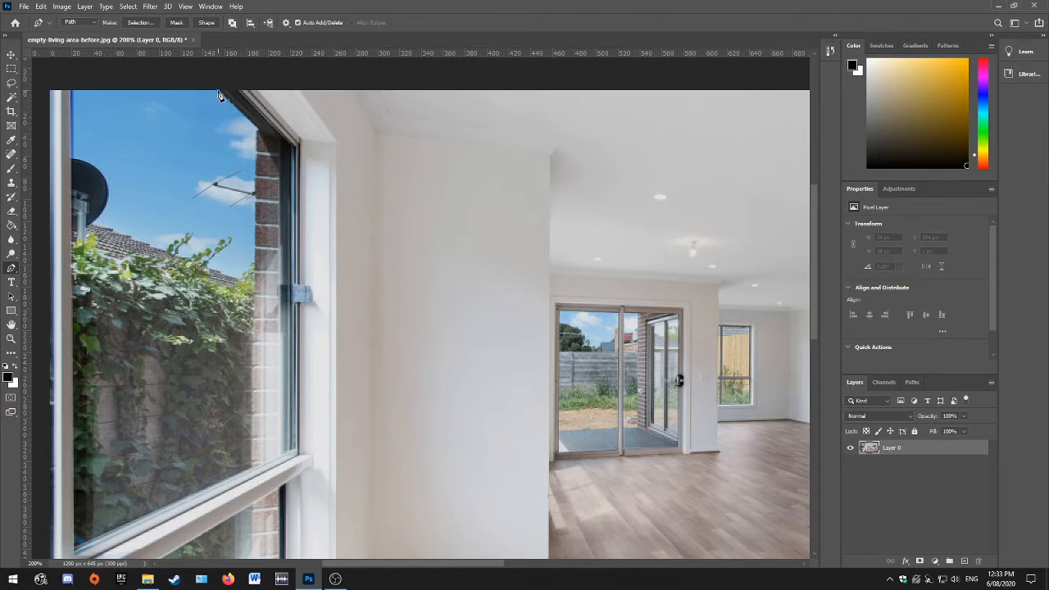
pyautogui.click(257, 131)
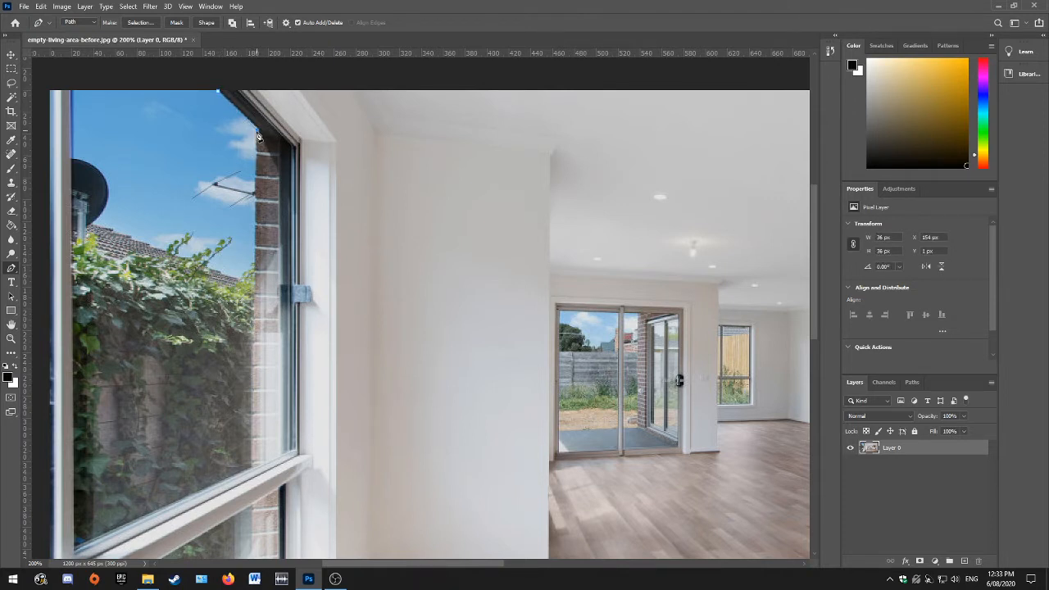
pyautogui.click(251, 467)
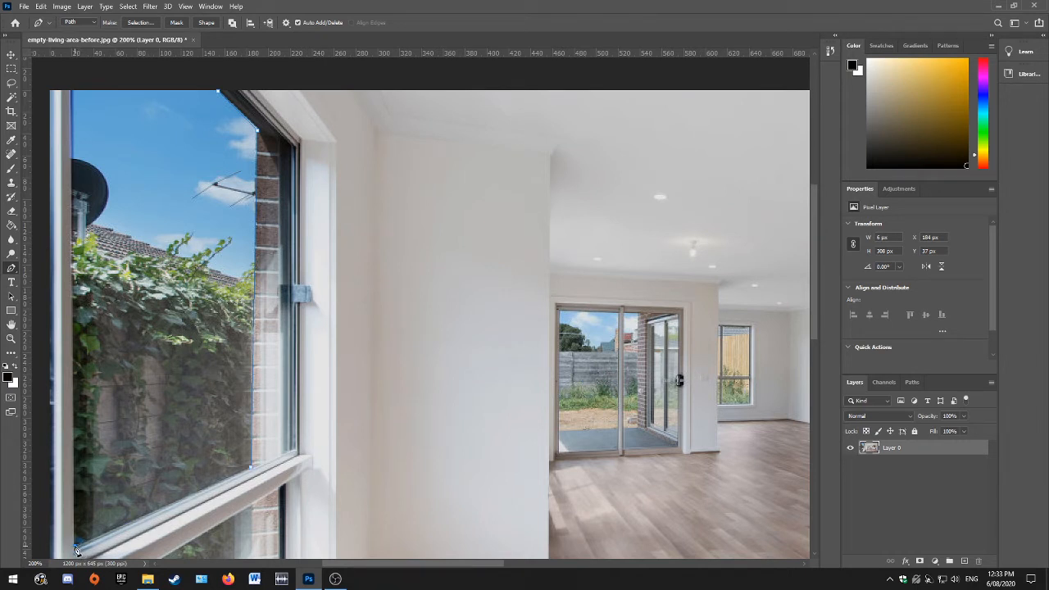
# Step: Extend the path along the sill and set a straight corner anchor at the pane's lower-left corner
pyautogui.scroll(-1, 98, 557)
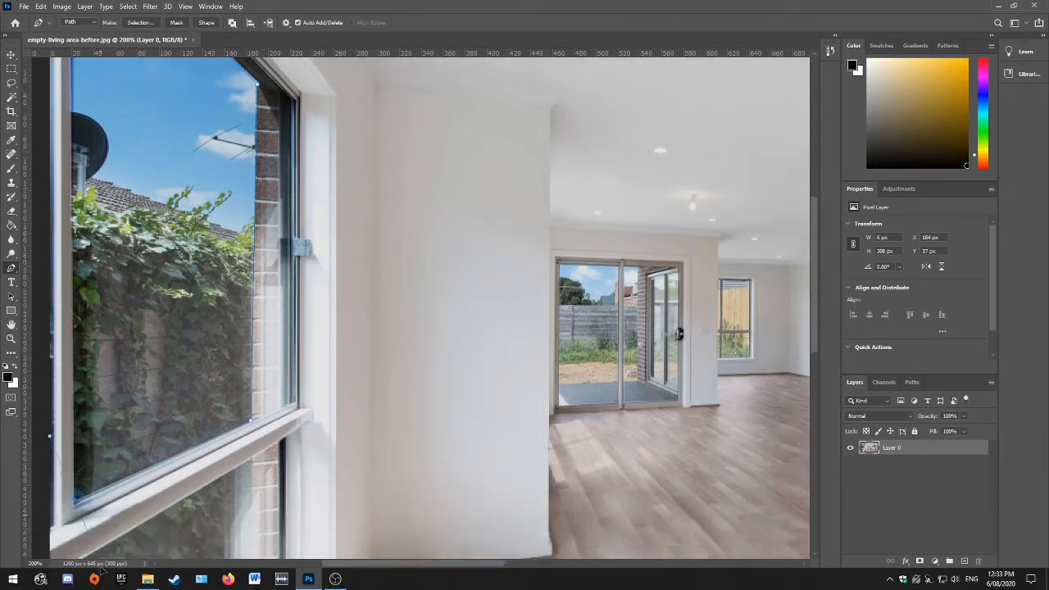
pyautogui.scroll(-1, 98, 557)
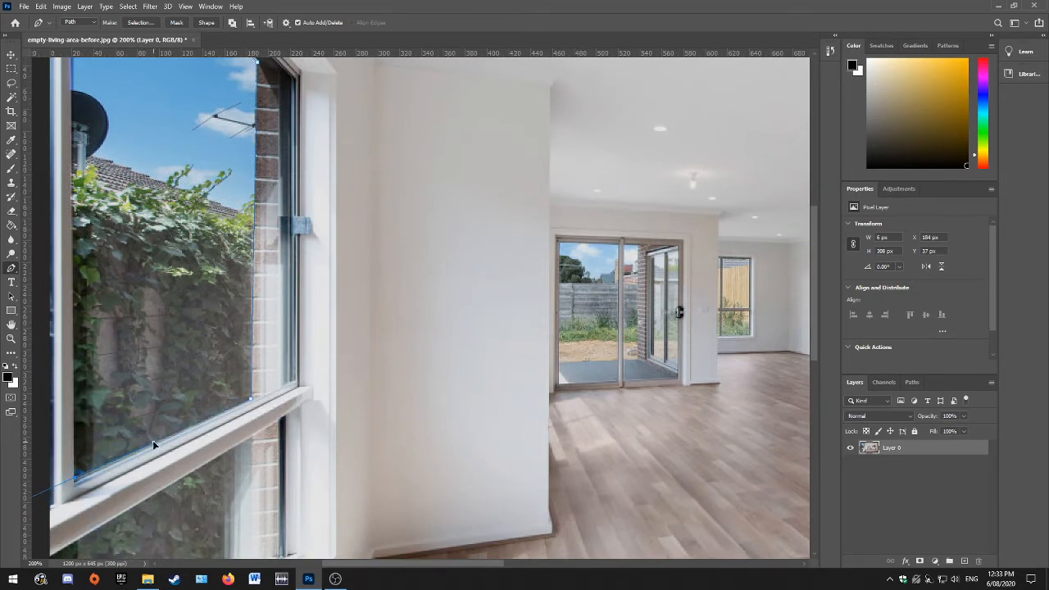
pyautogui.moveTo(74, 477)
pyautogui.mouseDown()
pyautogui.moveTo(75, 446)
pyautogui.moveTo(80, 481)
pyautogui.moveTo(84, 470)
pyautogui.moveTo(62, 420)
pyautogui.moveTo(105, 526)
pyautogui.moveTo(137, 497)
pyautogui.moveTo(83, 462)
pyautogui.moveTo(66, 489)
pyautogui.moveTo(88, 480)
pyautogui.moveTo(82, 463)
pyautogui.moveTo(43, 482)
pyautogui.moveTo(31, 501)
pyautogui.moveTo(97, 503)
pyautogui.moveTo(93, 488)
pyautogui.mouseUp()
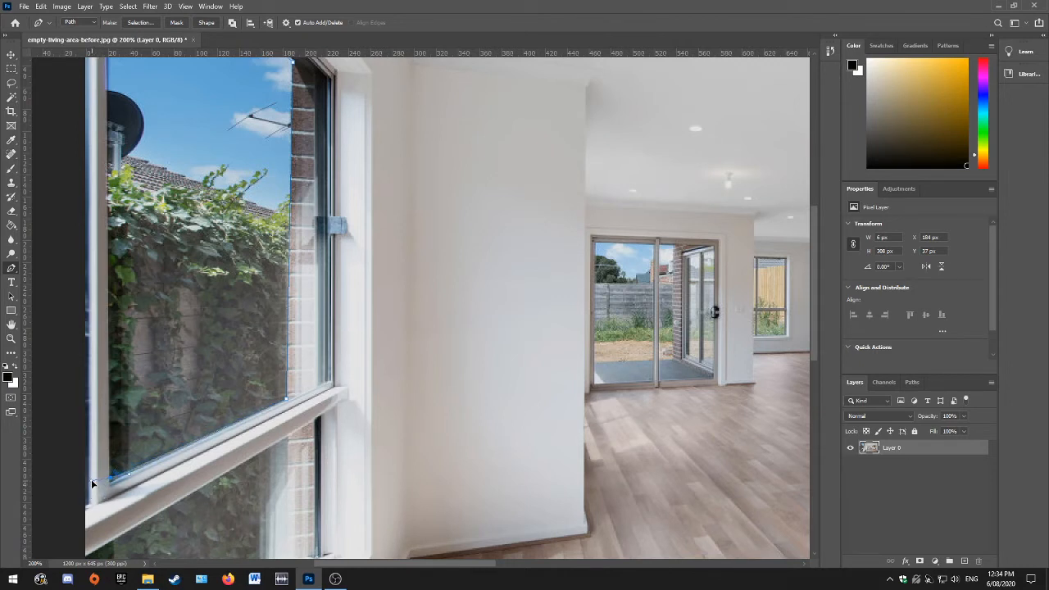
pyautogui.moveTo(91, 479)
pyautogui.mouseDown()
pyautogui.moveTo(69, 504)
pyautogui.moveTo(82, 480)
pyautogui.moveTo(90, 493)
pyautogui.moveTo(85, 477)
pyautogui.mouseUp()
pyautogui.hotkey('ctrl', 'z')
pyautogui.click(111, 482)
# Step: Run the path up to the pane's top-left corner and close it at the starting anchor
pyautogui.moveTo(244, 250); pyautogui.dragTo(485, 300)
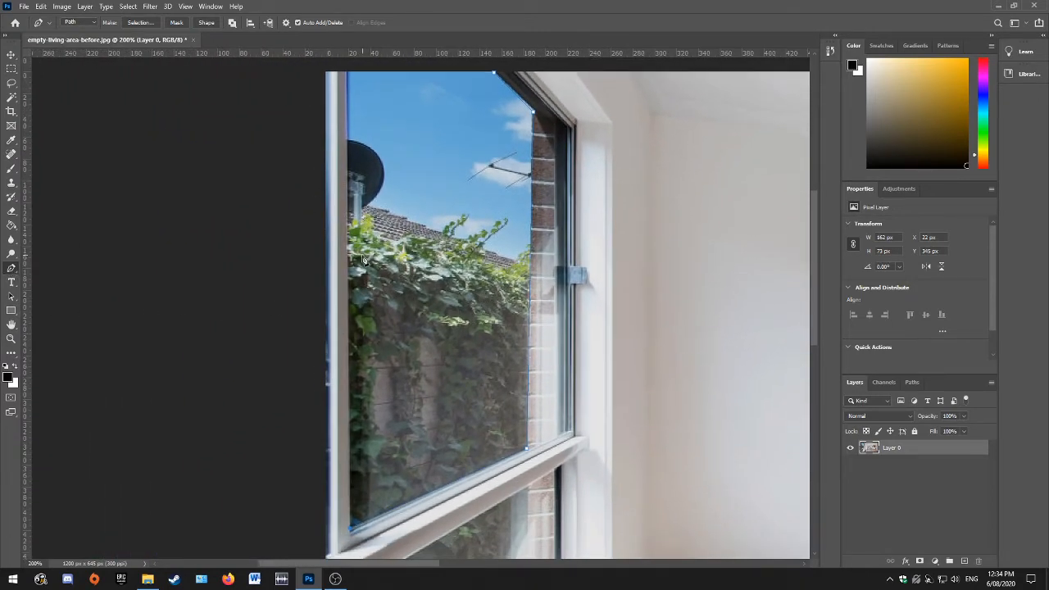
pyautogui.moveTo(396, 236); pyautogui.dragTo(411, 315)
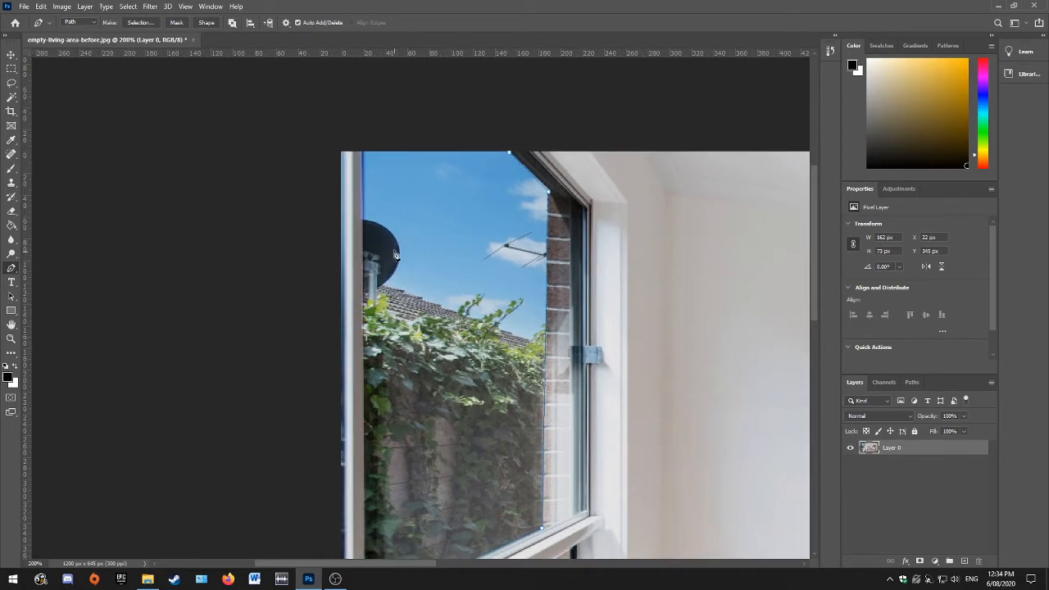
pyautogui.click(364, 154)
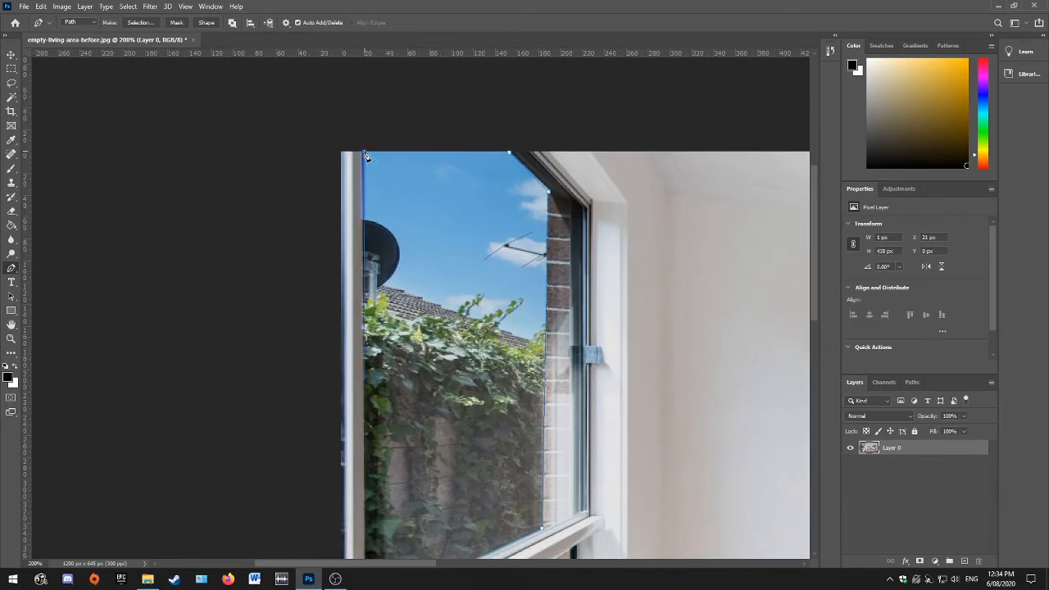
pyautogui.click(509, 156)
# Step: Convert the closed window path into a new anti-aliased selection with a feather radius of 0 pixels
pyautogui.rightClick(494, 228)
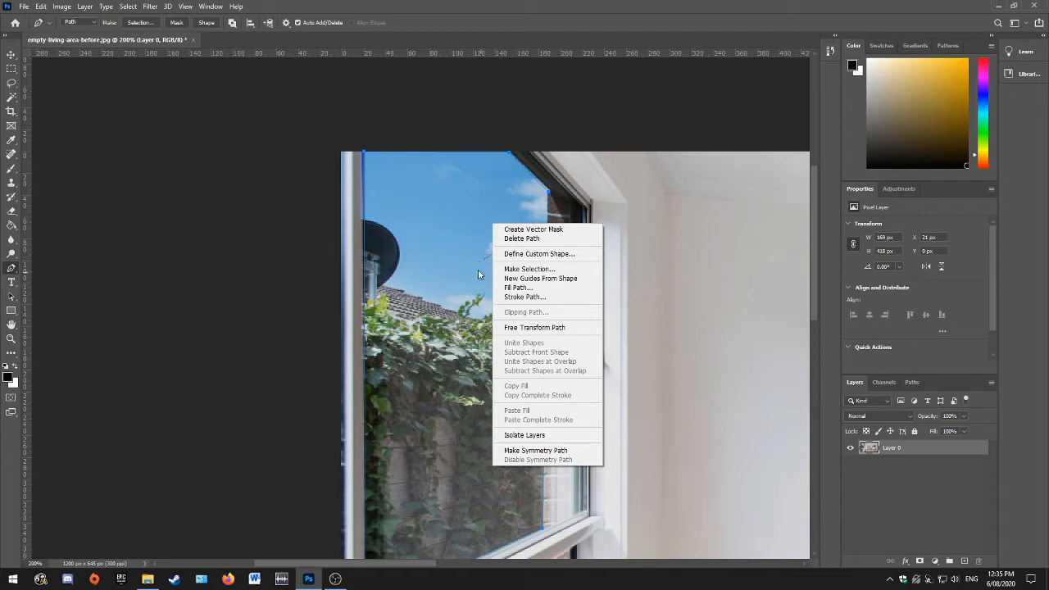
pyautogui.click(543, 276)
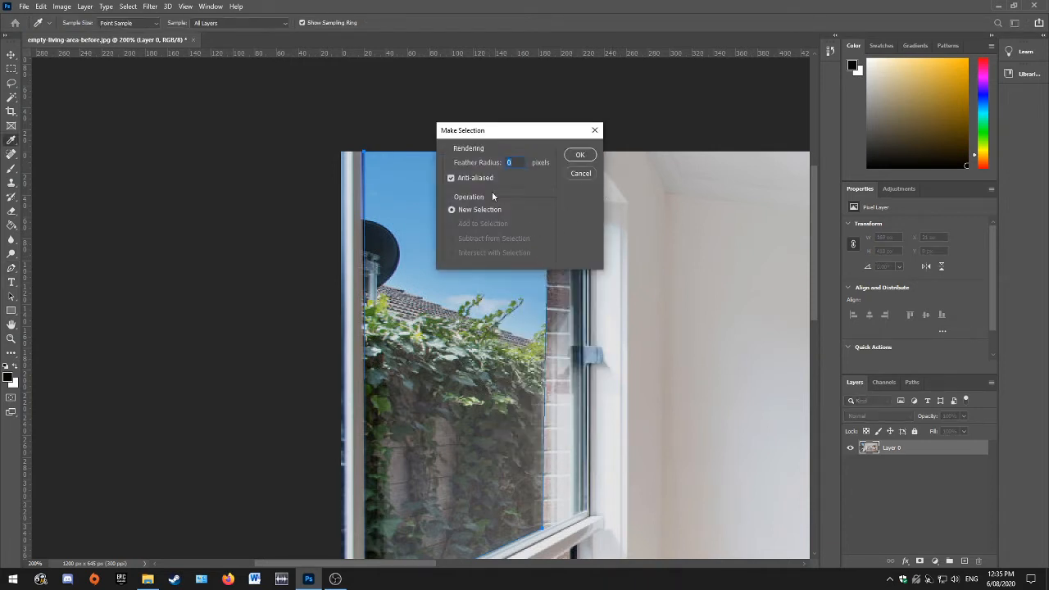
pyautogui.click(580, 155)
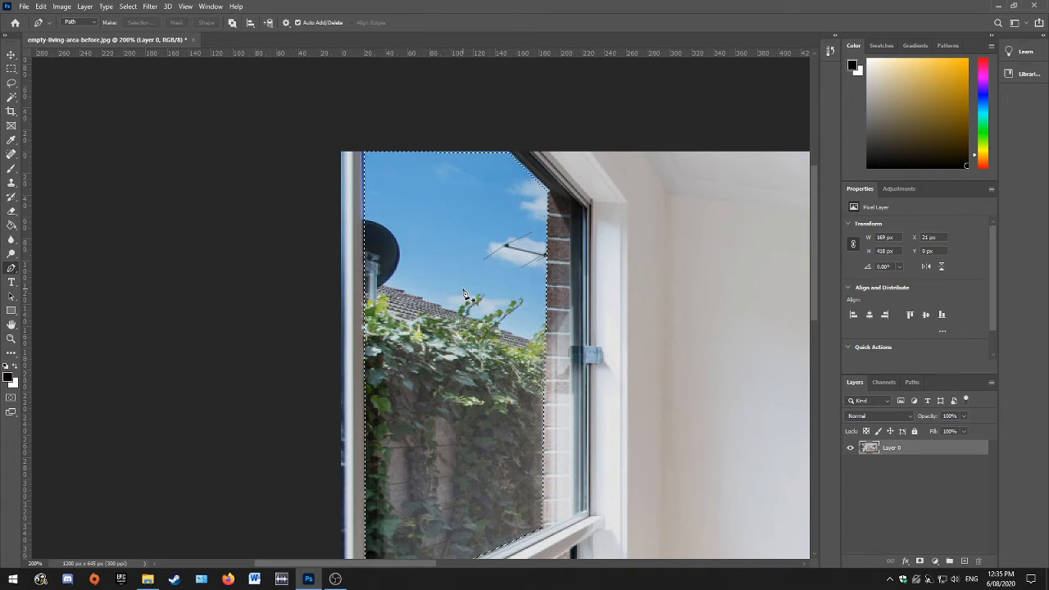
# Step: Delete the selected window view from the layer and deselect with the Rectangular Marquee tool
pyautogui.press('Delete')
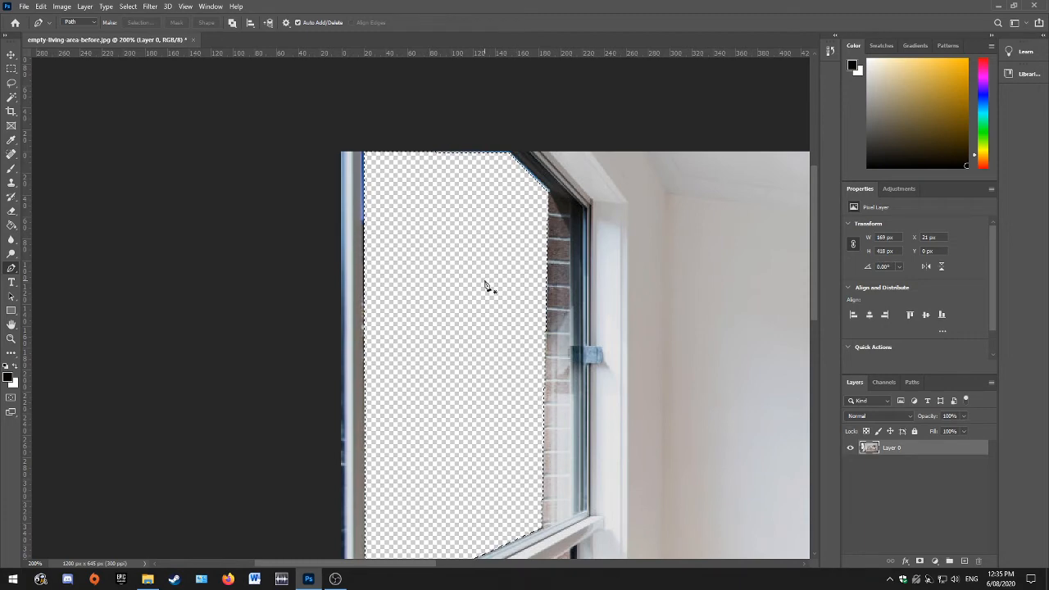
pyautogui.scroll(-3, 524, 278)
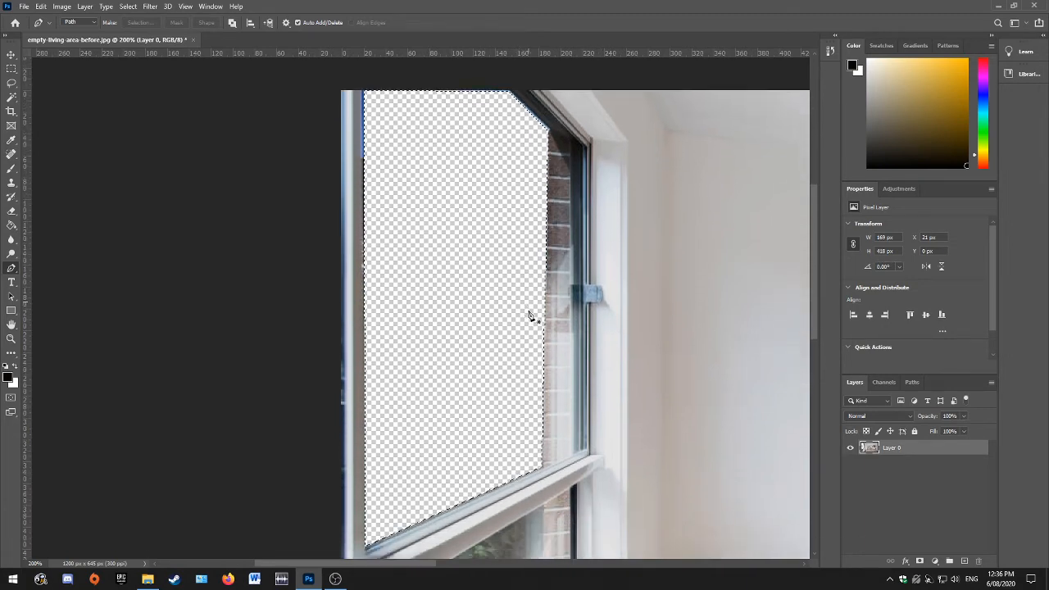
pyautogui.scroll(1, 454, 281)
pyautogui.scroll(3, 461, 274)
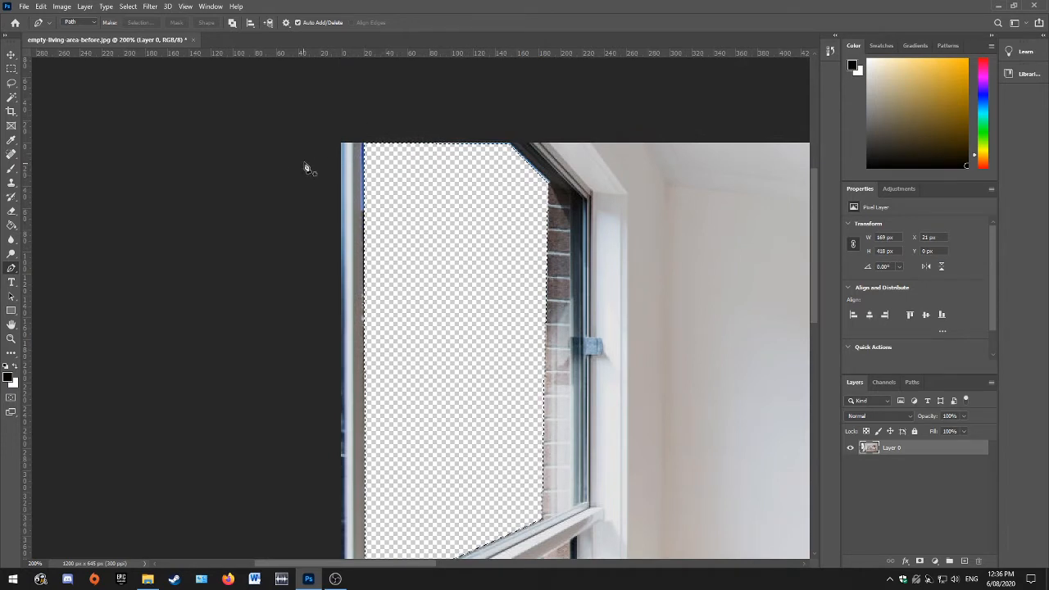
pyautogui.click(12, 69)
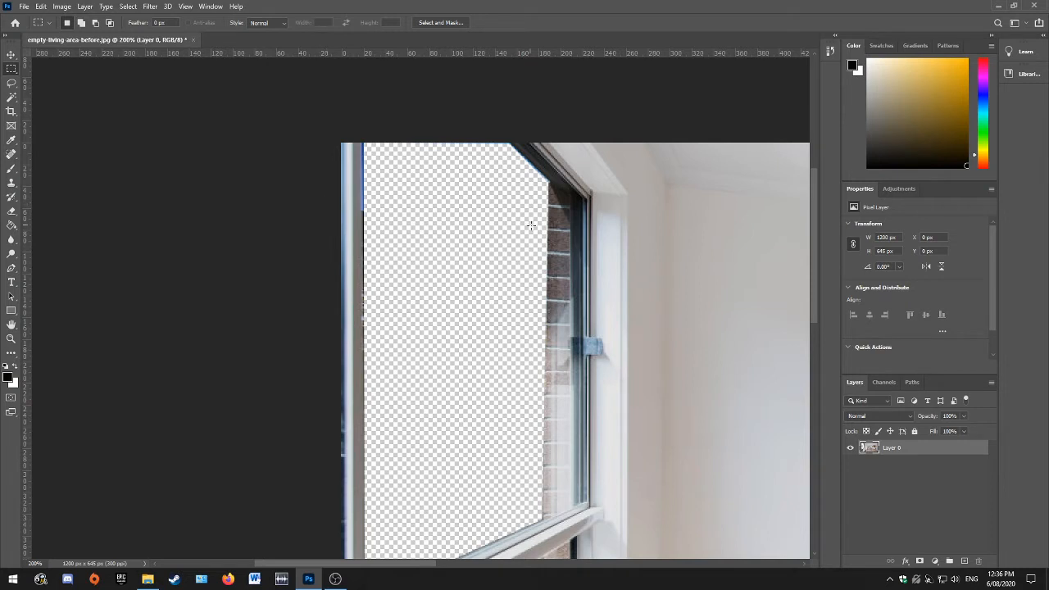
pyautogui.moveTo(673, 224); pyautogui.dragTo(747, 286)
pyautogui.click(671, 211)
pyautogui.click(14, 298)
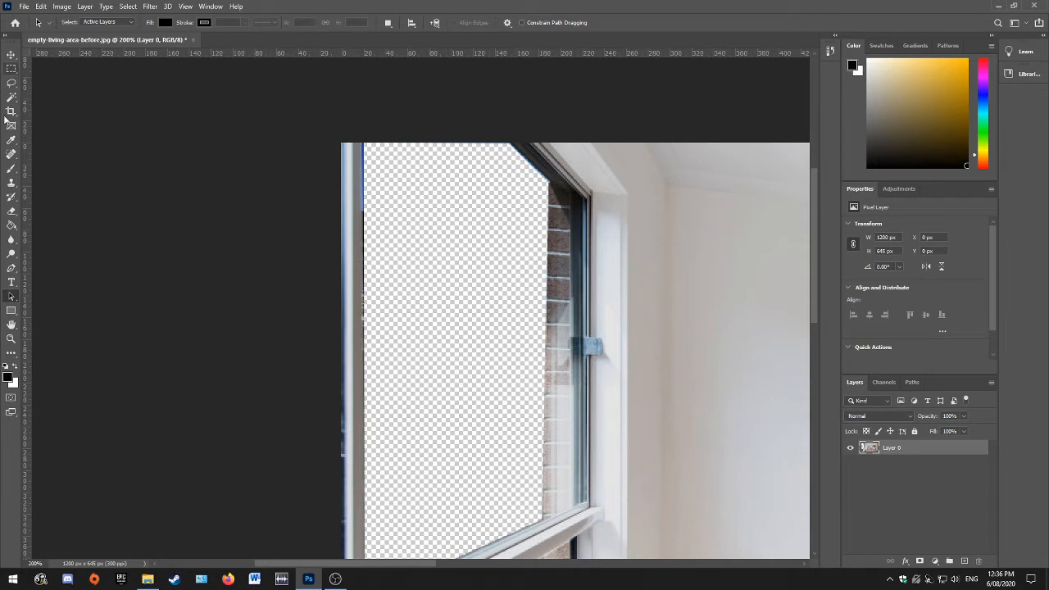
pyautogui.click(12, 268)
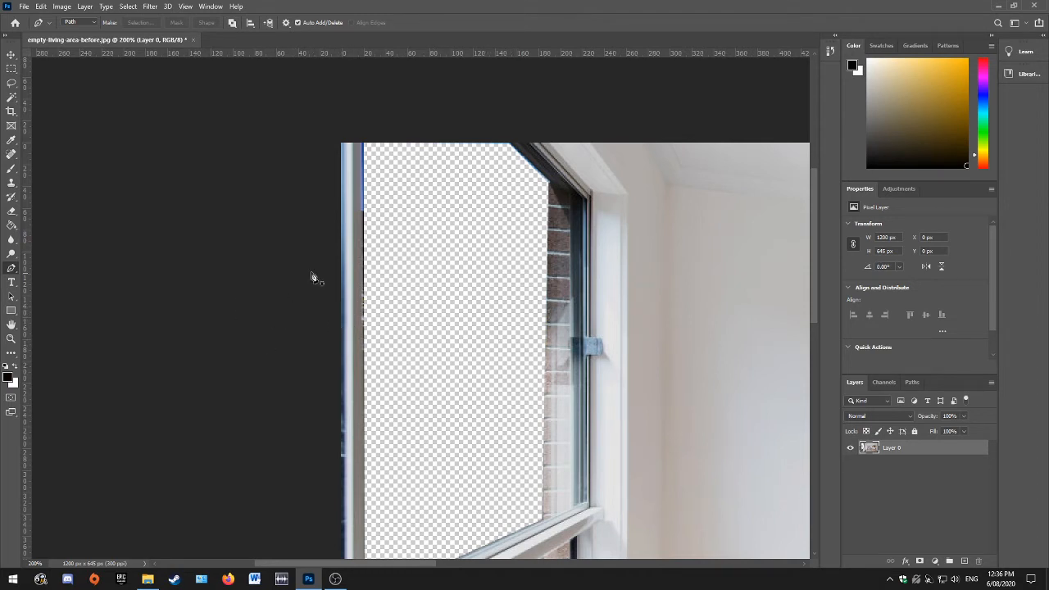
pyautogui.click(12, 325)
pyautogui.click(11, 337)
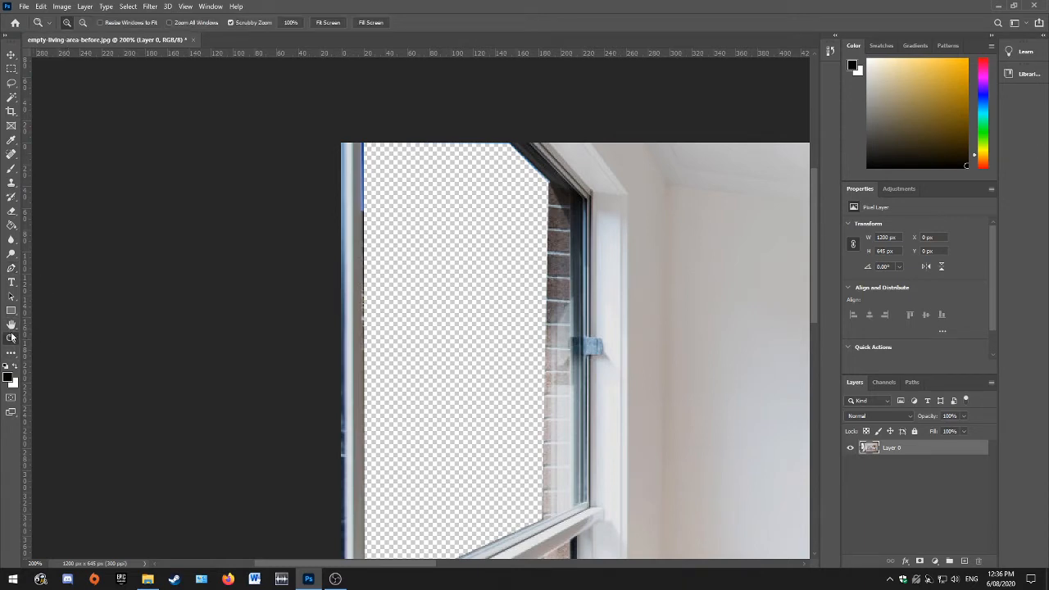
# Step: Zoom out to the whole room photo, take the window out of full screen and bring the Hamilton folder forward in File Explorer
pyautogui.click(87, 27)
pyautogui.click(580, 330)
pyautogui.click(579, 328)
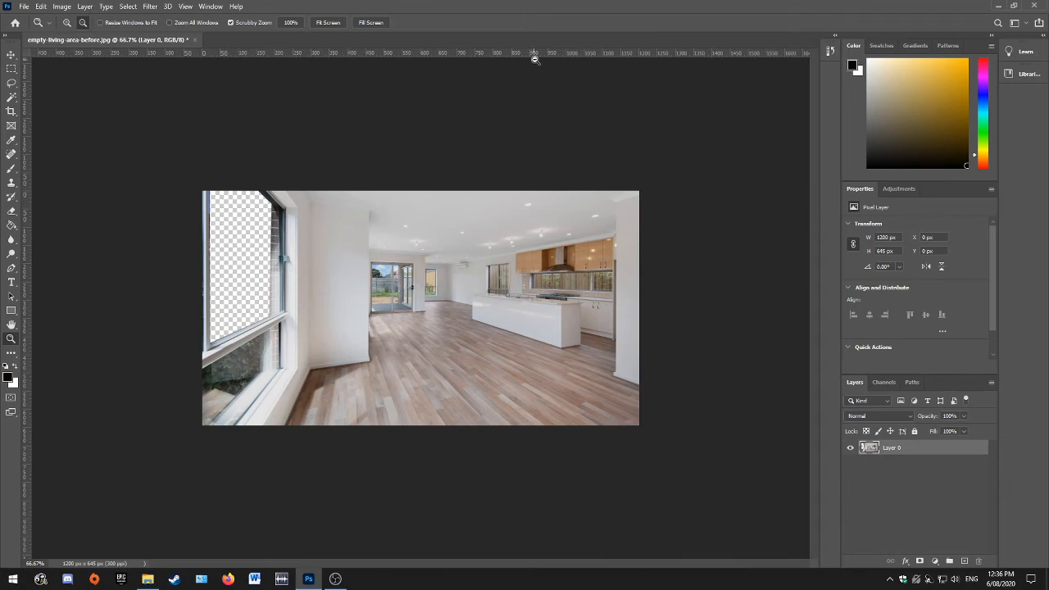
pyautogui.click(1014, 6)
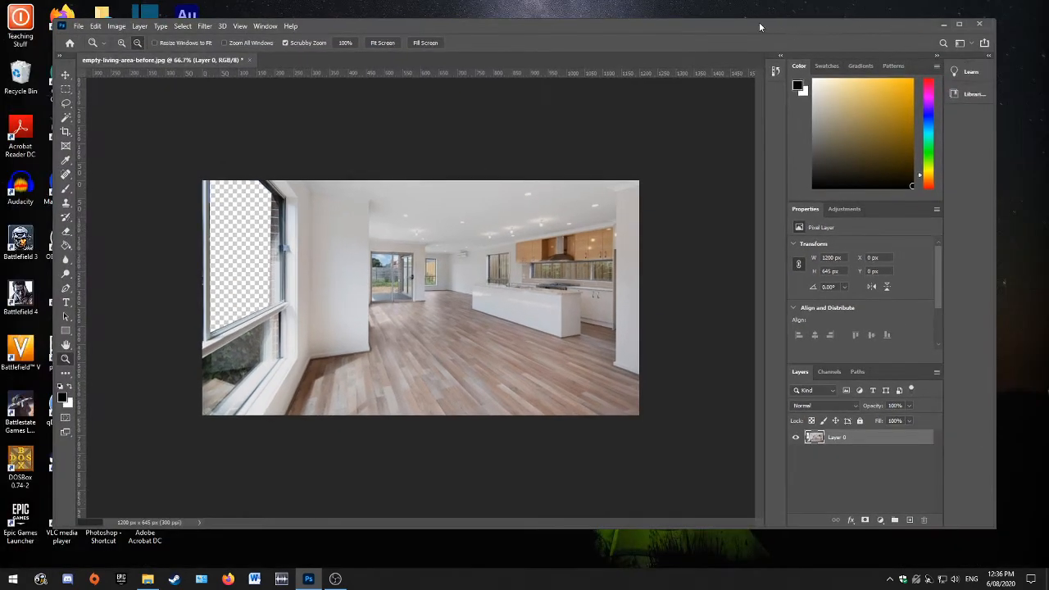
pyautogui.moveTo(759, 22); pyautogui.dragTo(777, 148)
pyautogui.click(725, 106)
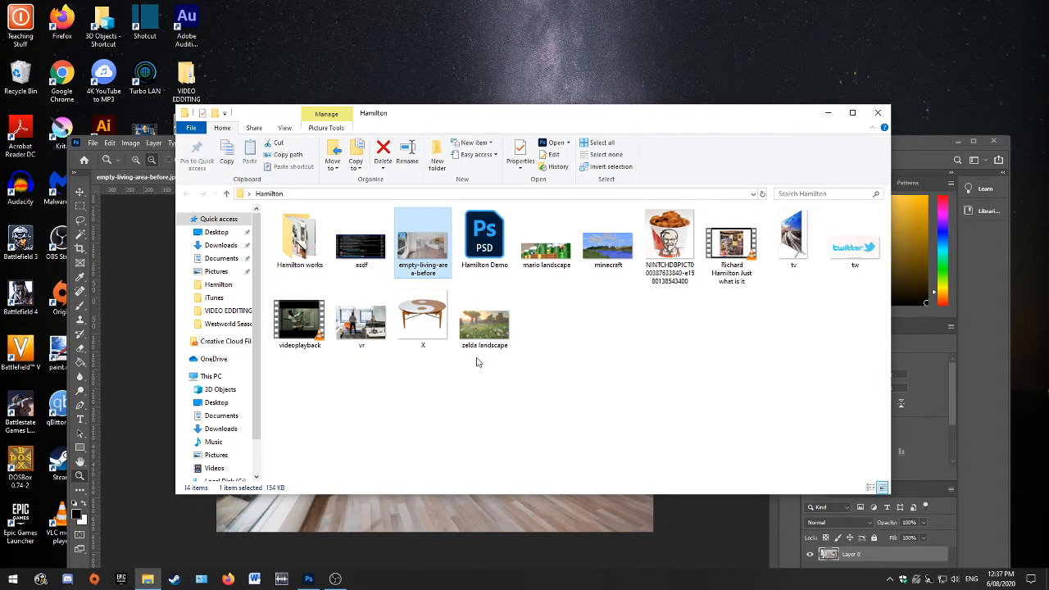
# Step: Open the zelda landscape image from the Hamilton folder in Photoshop as a separate document
pyautogui.click(482, 329)
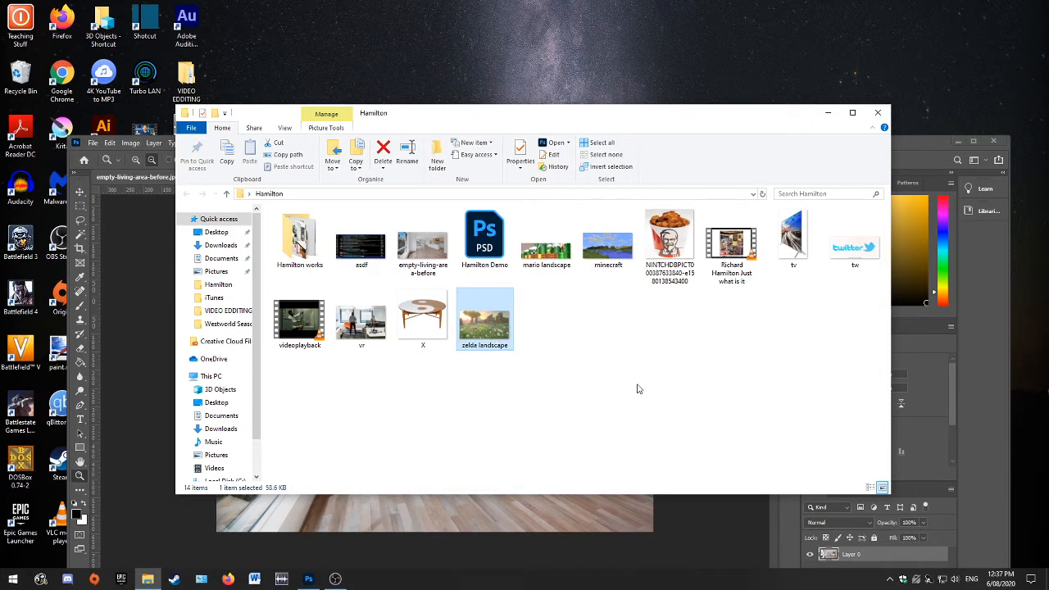
pyautogui.rightClick(482, 328)
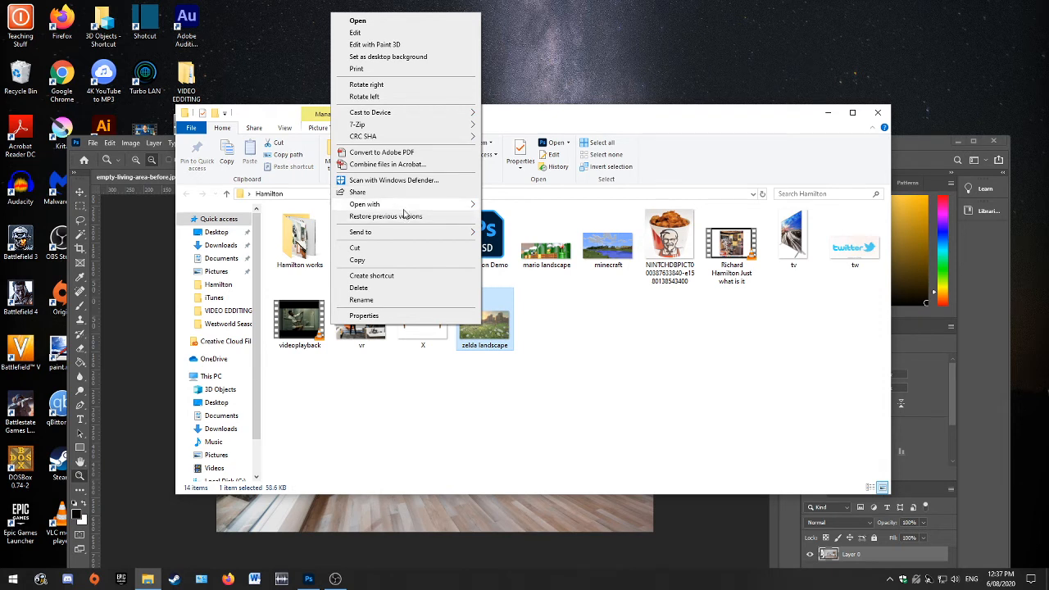
pyautogui.moveTo(404, 206)
pyautogui.click(625, 369)
pyautogui.rightClick(482, 324)
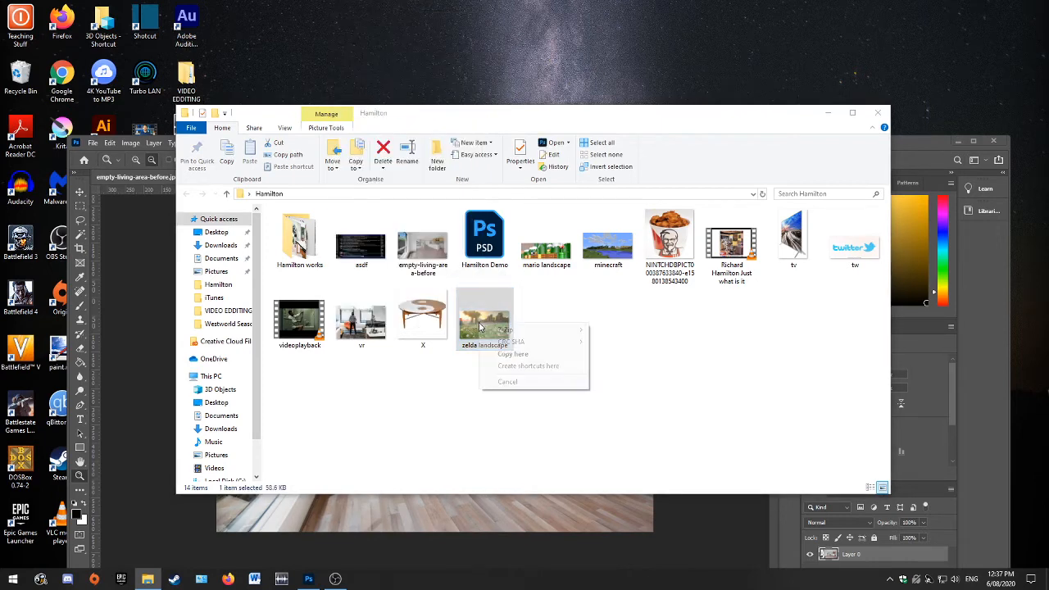
pyautogui.click(642, 304)
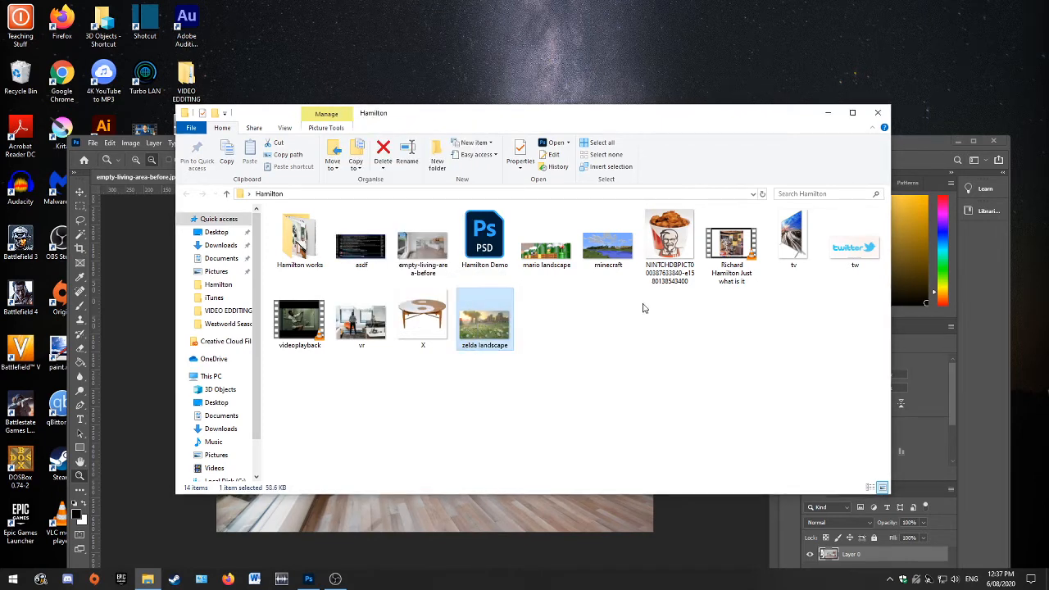
pyautogui.rightClick(480, 319)
pyautogui.click(456, 17)
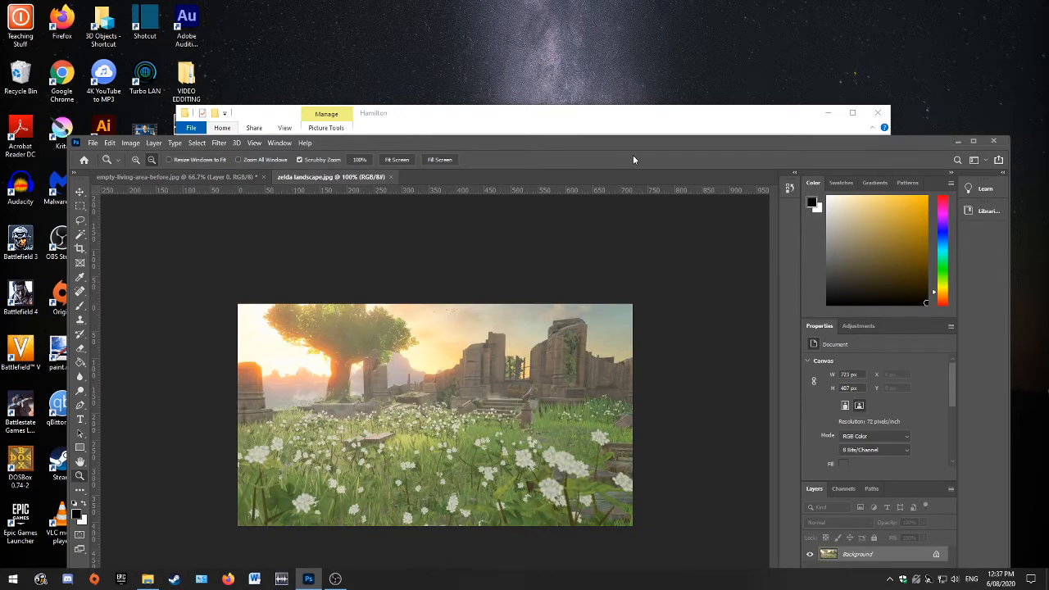
# Step: Select the entire zelda landscape.jpg canvas with the Rectangular Marquee tool
pyautogui.click(211, 177)
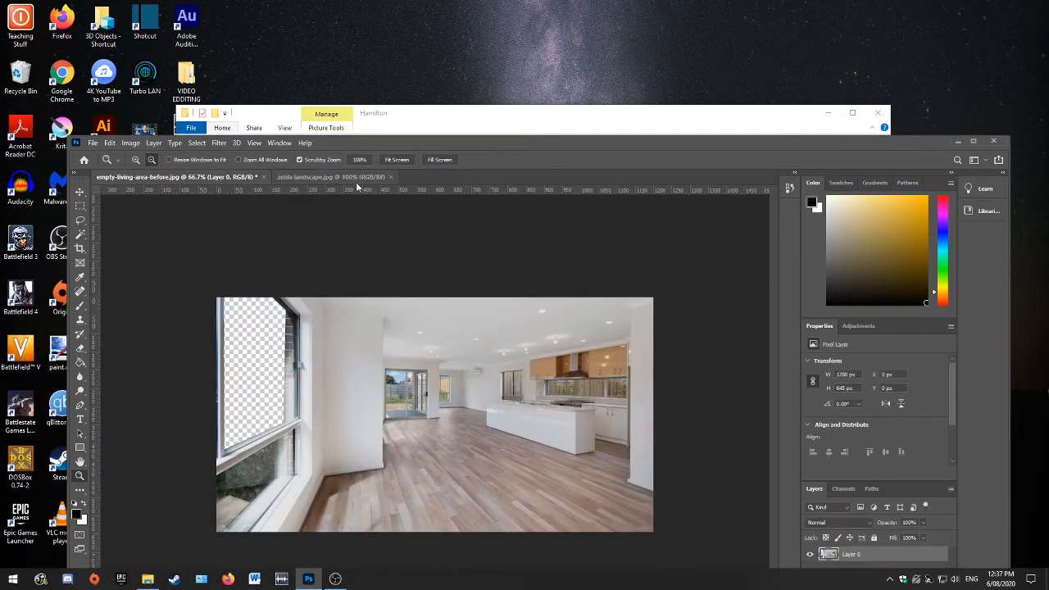
pyautogui.click(358, 180)
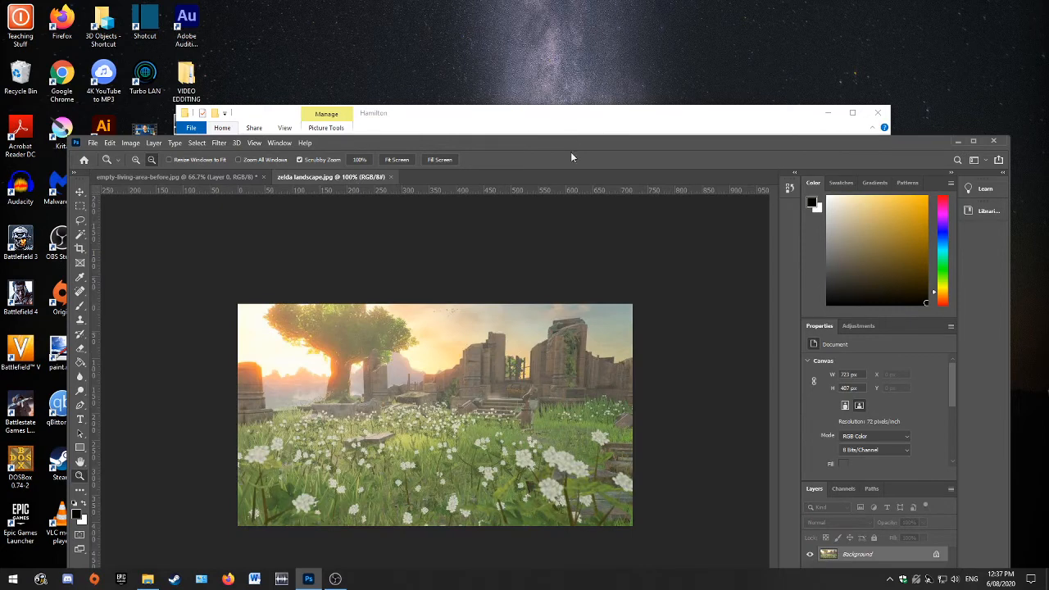
pyautogui.moveTo(571, 152); pyautogui.dragTo(577, 34)
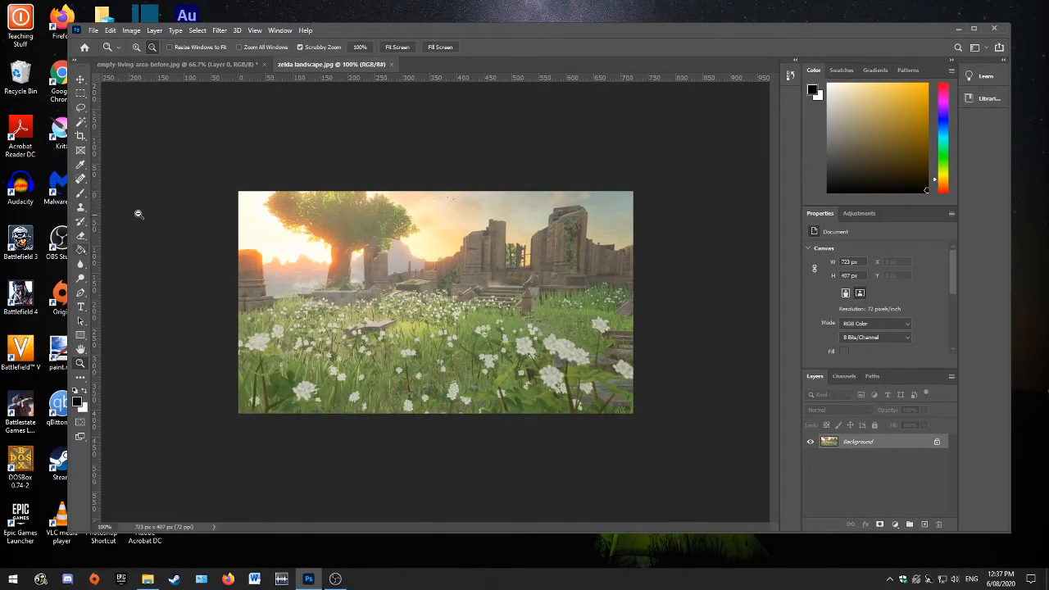
pyautogui.click(84, 94)
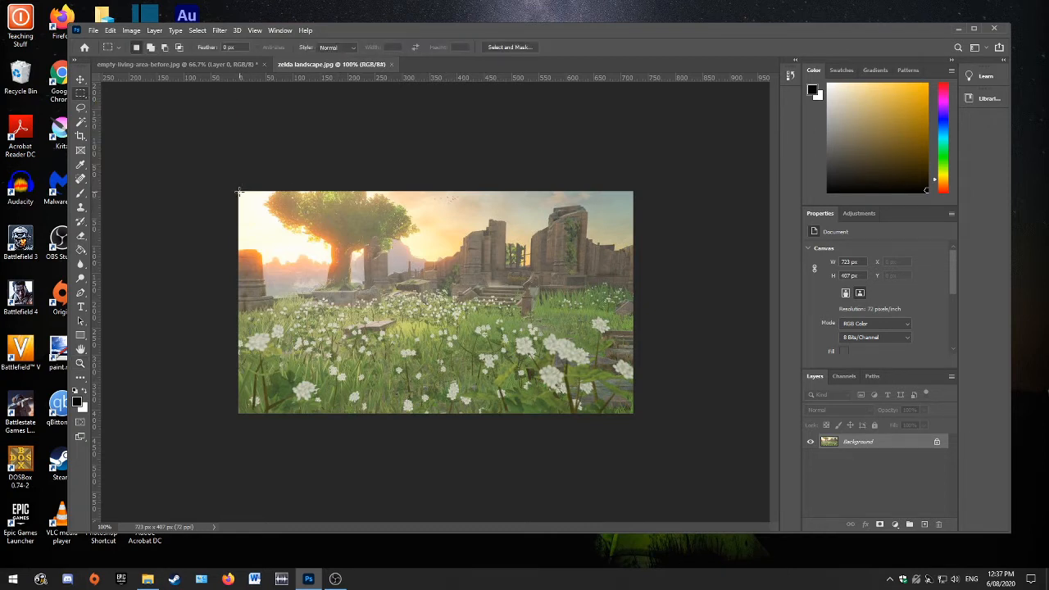
pyautogui.rightClick(82, 96)
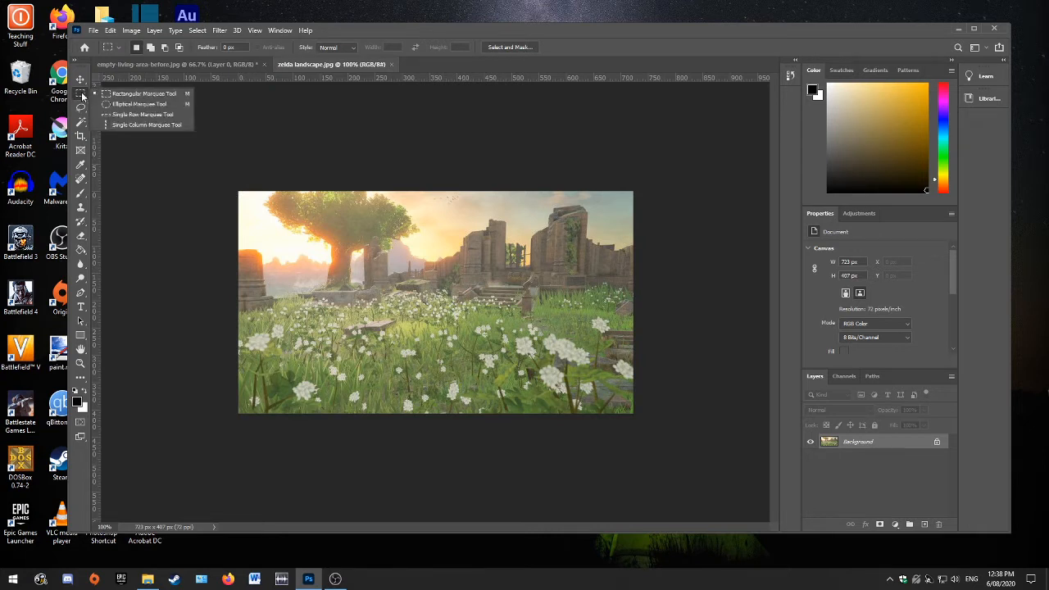
pyautogui.click(136, 93)
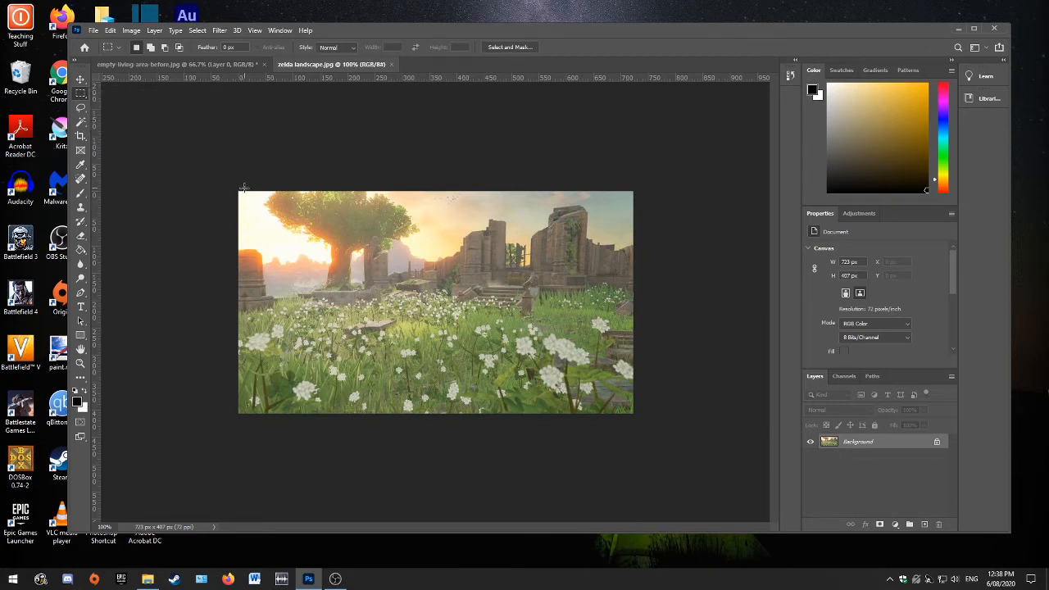
pyautogui.moveTo(237, 192); pyautogui.dragTo(656, 431)
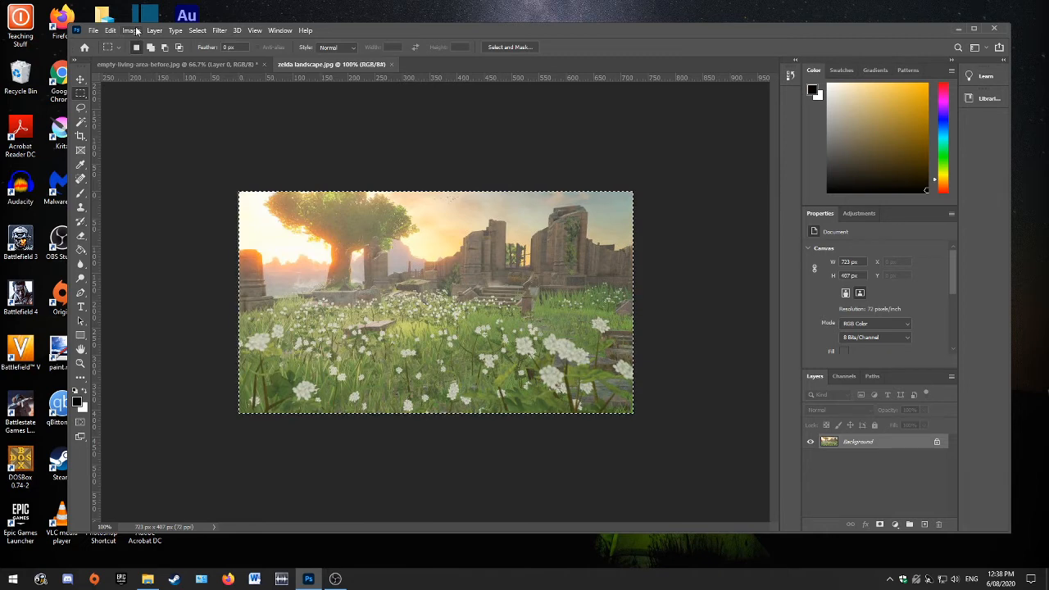
# Step: Cut the selected landscape out of its document to the clipboard
pyautogui.click(132, 31)
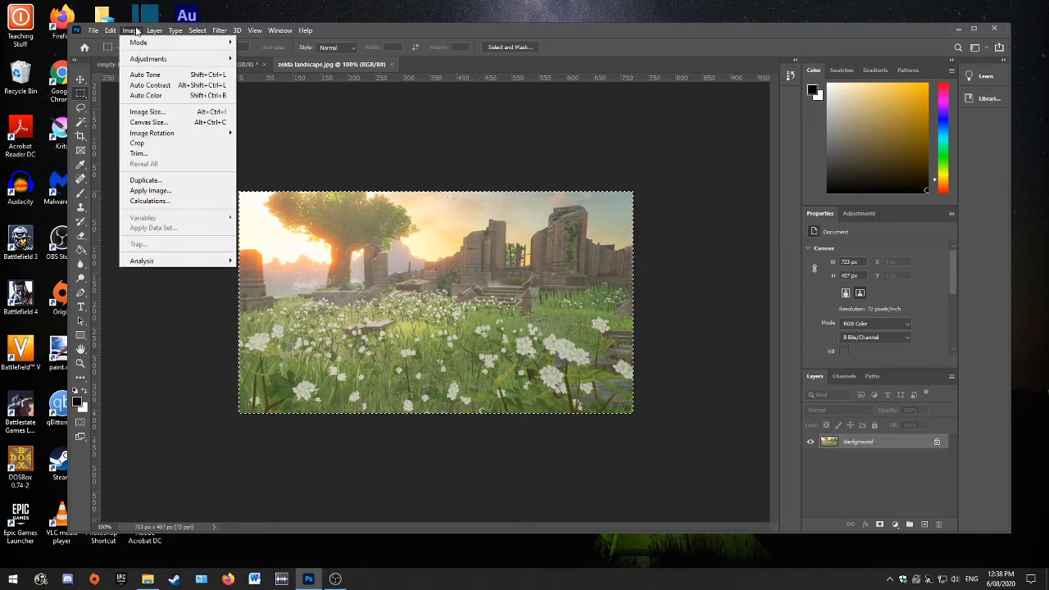
pyautogui.moveTo(110, 30)
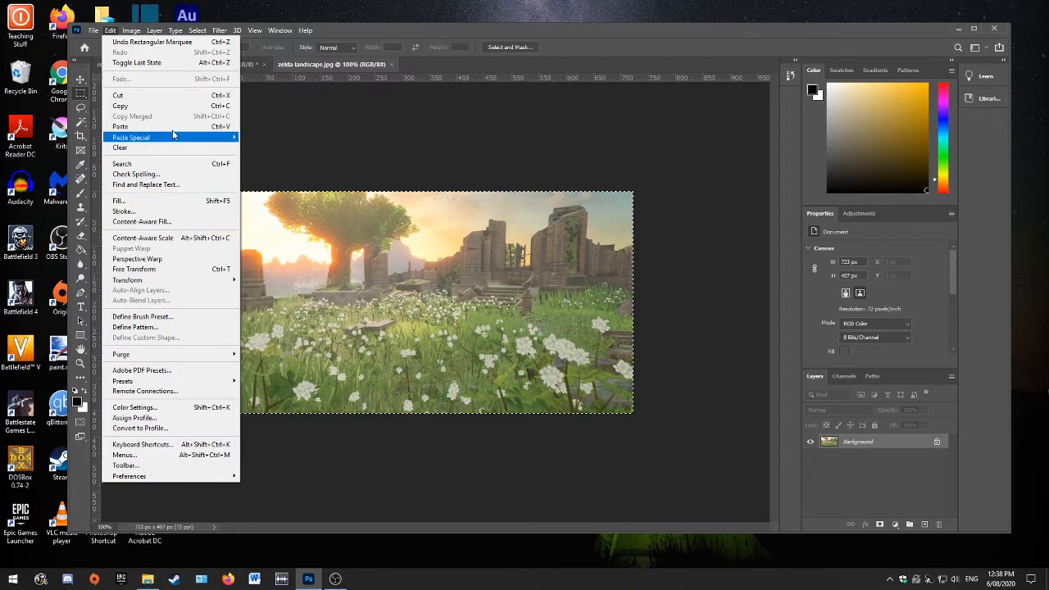
pyautogui.click(164, 95)
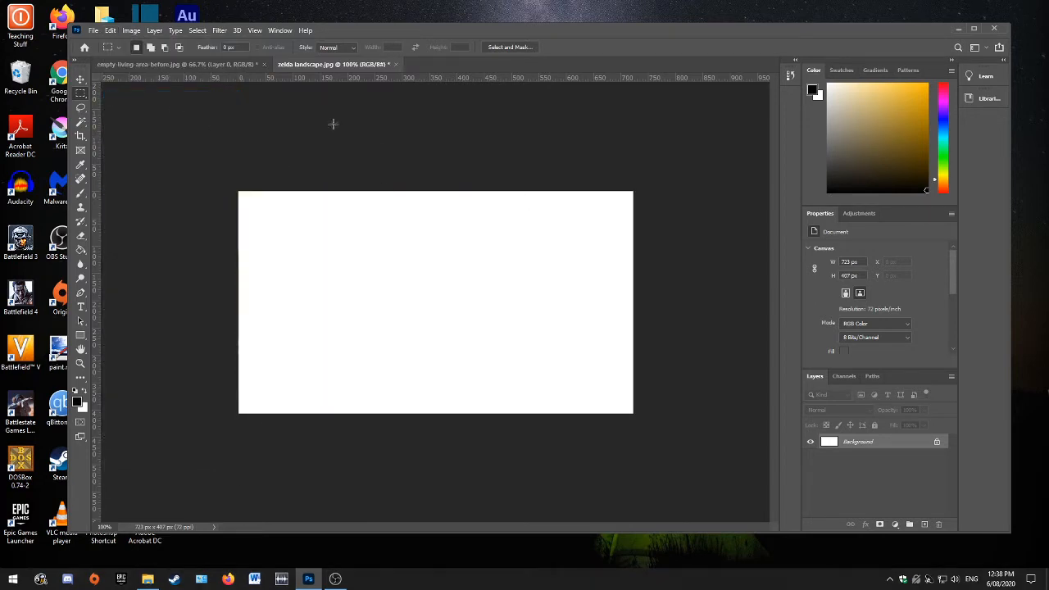
# Step: Paste the cut landscape into the empty-living-area-before.jpg document as a new layer
pyautogui.click(196, 65)
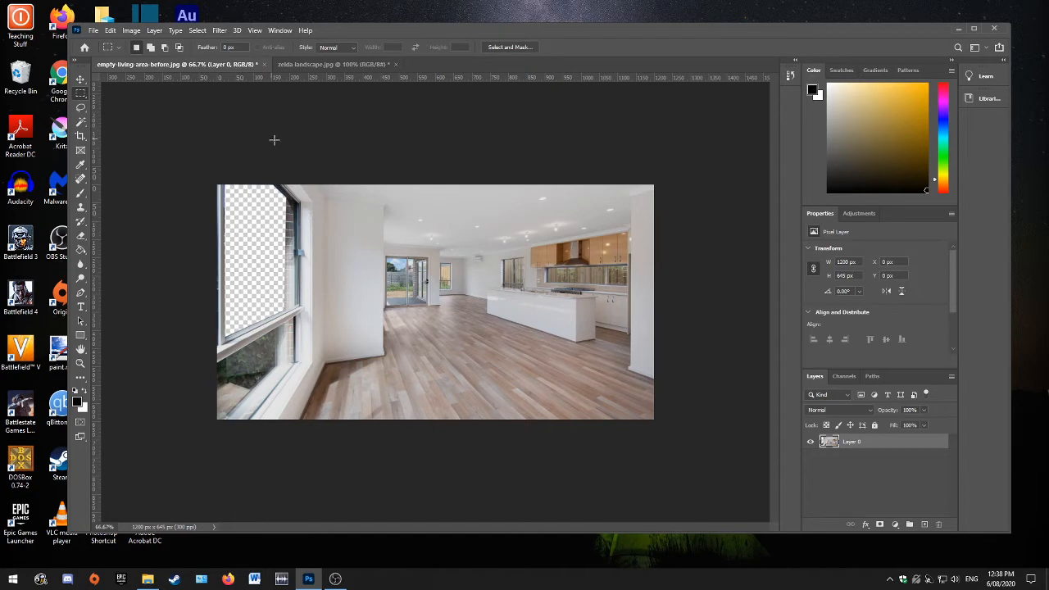
pyautogui.click(110, 31)
pyautogui.click(340, 141)
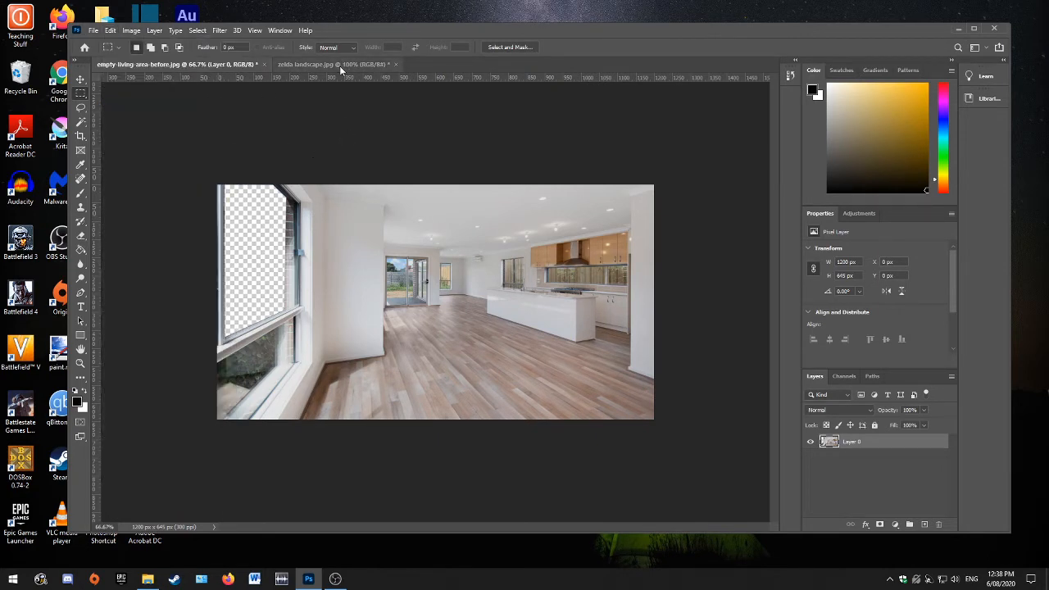
pyautogui.click(340, 66)
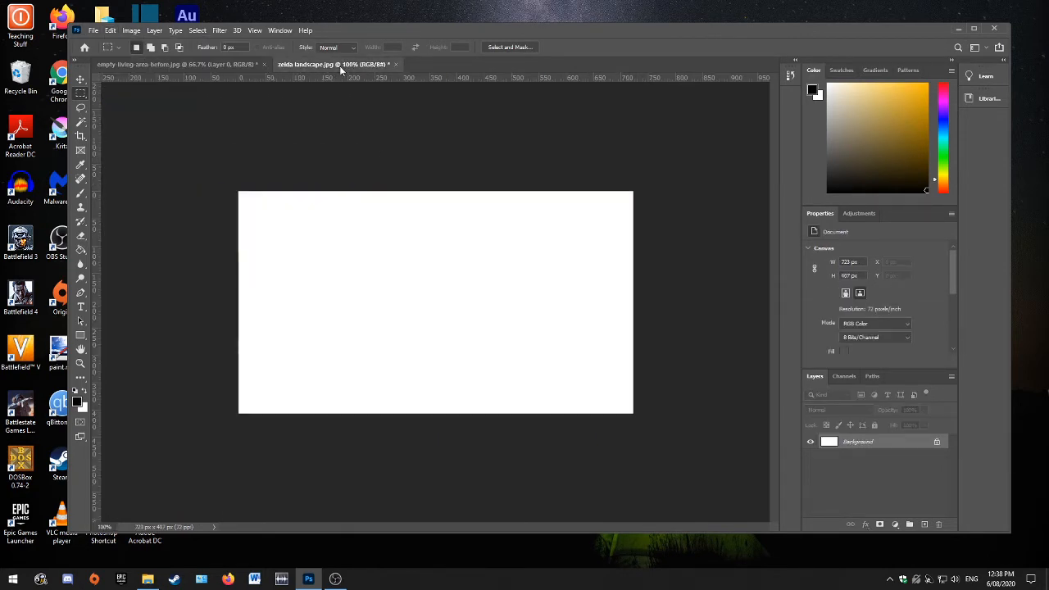
pyautogui.click(231, 65)
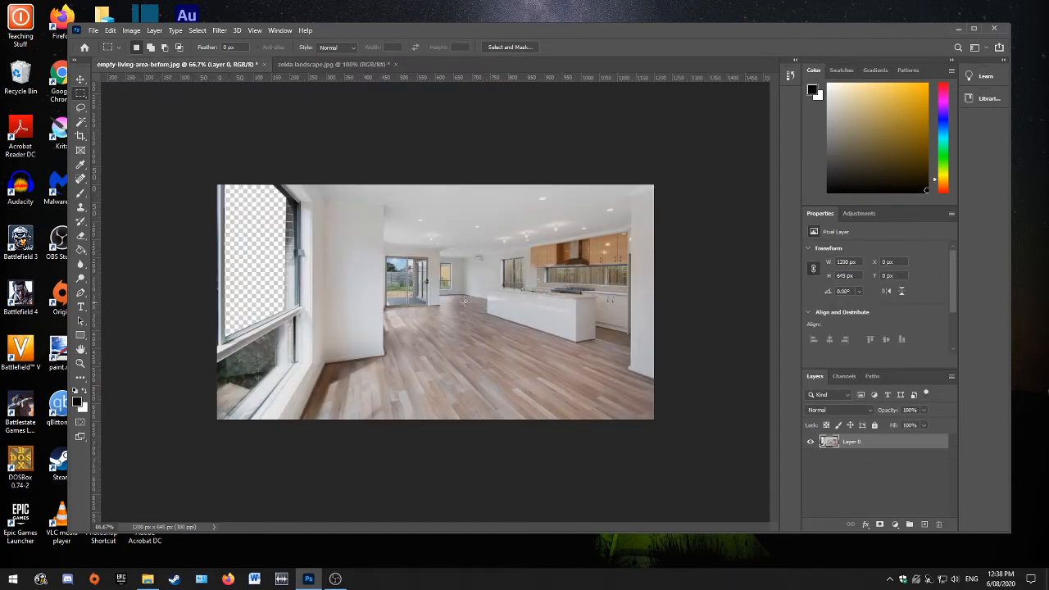
pyautogui.click(112, 31)
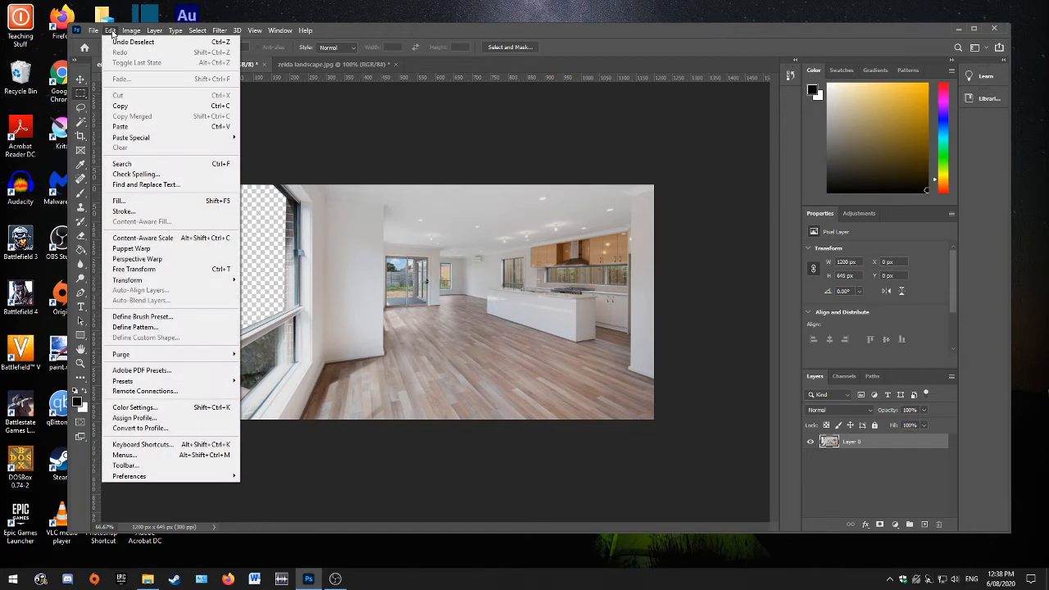
pyautogui.click(183, 127)
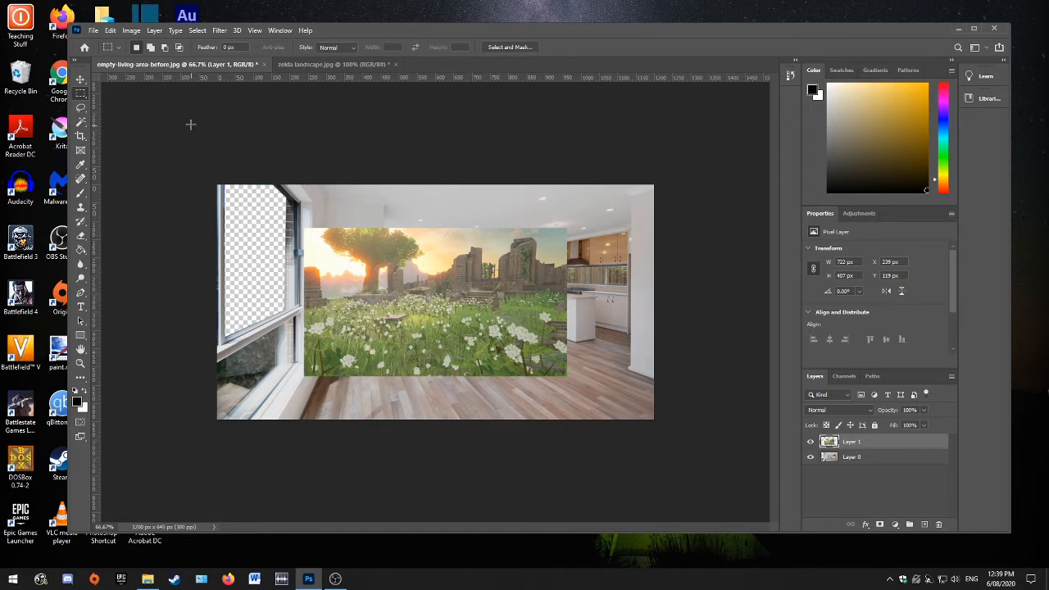
# Step: Scale the pasted landscape down to about 95%, move it closer to the window opening and apply the transform
pyautogui.click(82, 81)
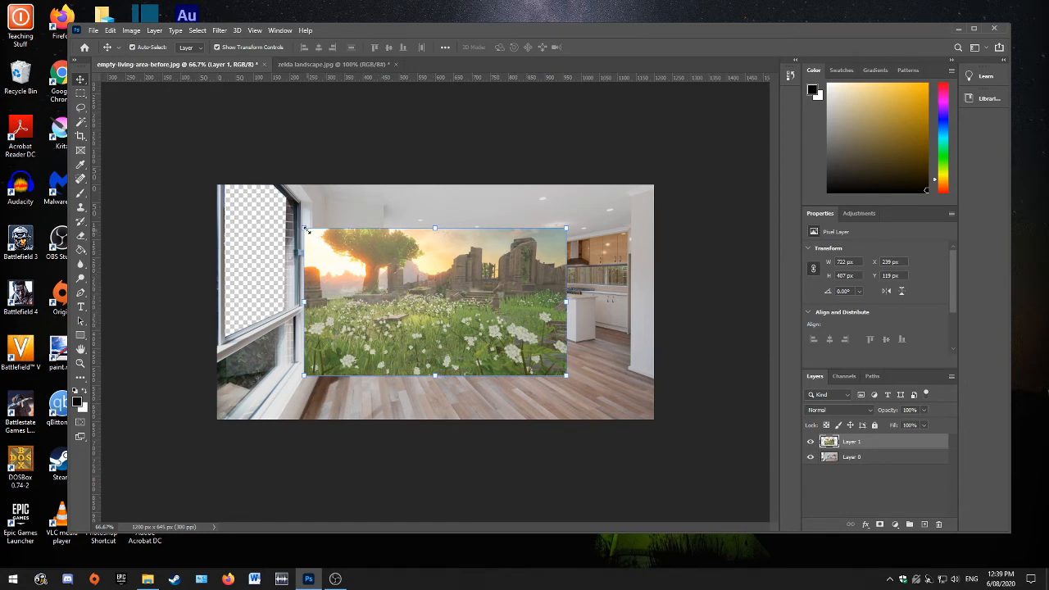
pyautogui.moveTo(305, 229)
pyautogui.mouseDown()
pyautogui.moveTo(281, 204)
pyautogui.moveTo(339, 235)
pyautogui.moveTo(320, 218)
pyautogui.moveTo(313, 233)
pyautogui.mouseUp()
pyautogui.moveTo(443, 300); pyautogui.dragTo(505, 283)
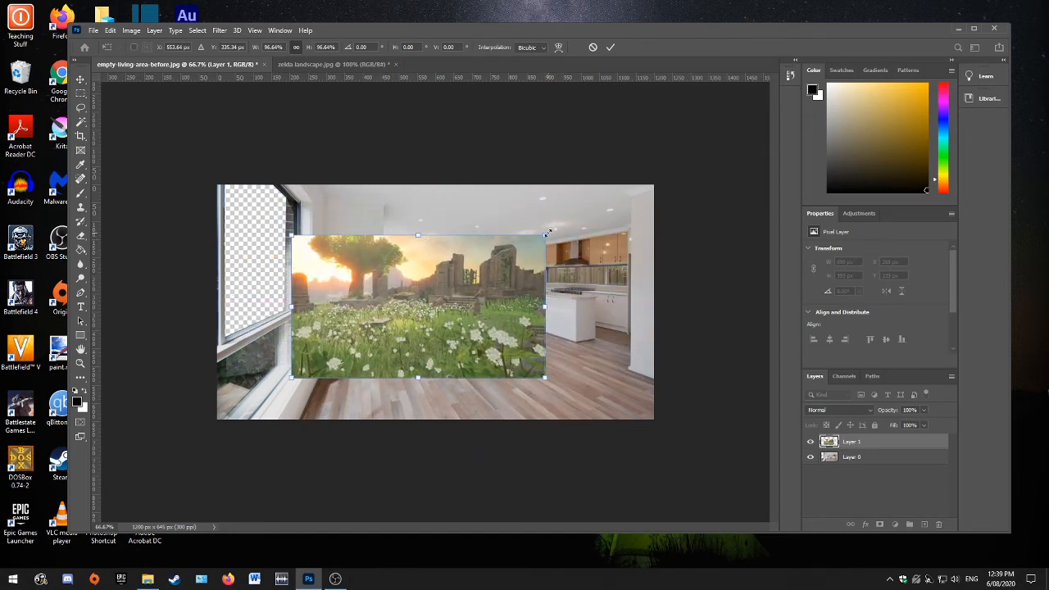
pyautogui.moveTo(544, 234)
pyautogui.mouseDown()
pyautogui.moveTo(567, 209)
pyautogui.moveTo(532, 223)
pyautogui.moveTo(592, 201)
pyautogui.moveTo(529, 235)
pyautogui.mouseUp()
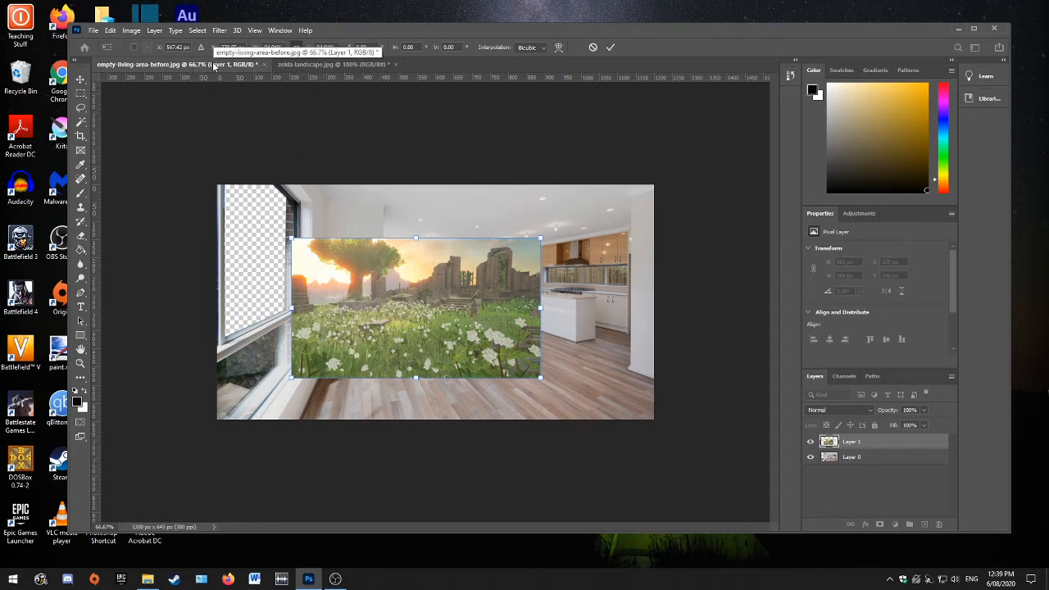
pyautogui.moveTo(416, 285); pyautogui.dragTo(404, 266)
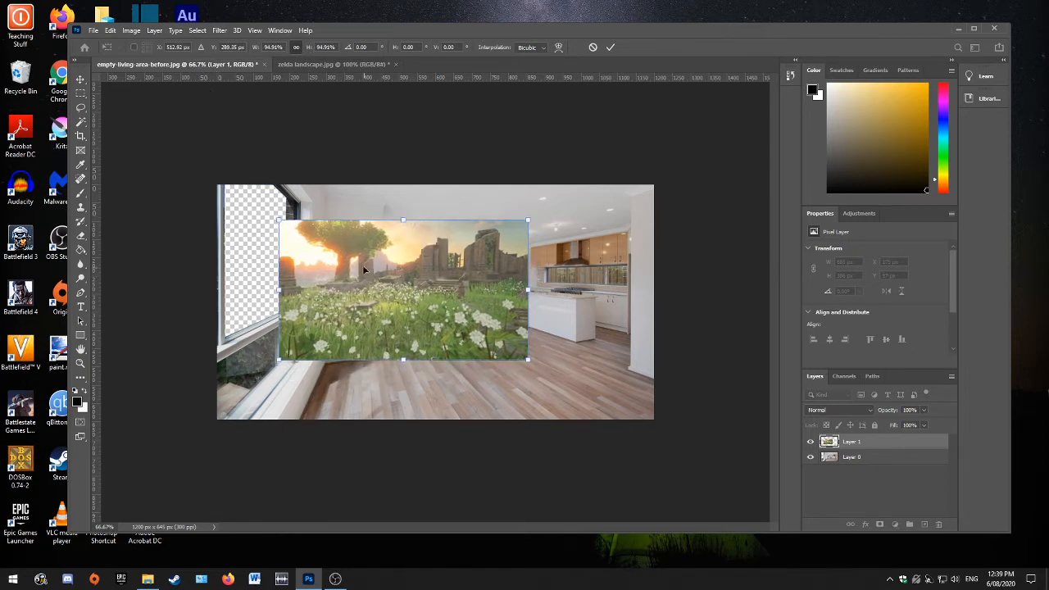
pyautogui.click(80, 78)
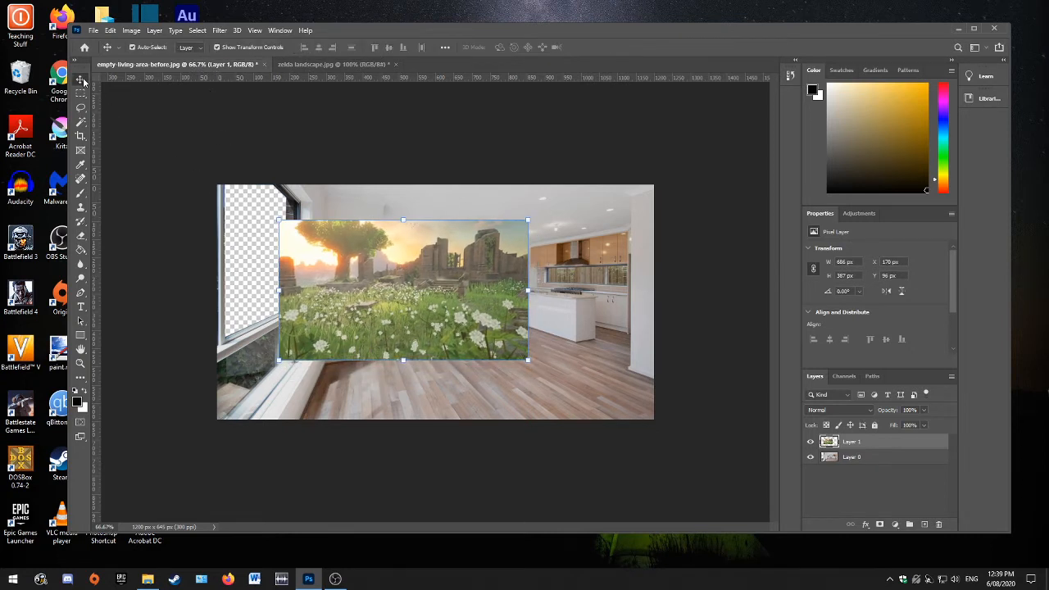
# Step: Hide the transform controls, move the landscape to about X 175 px, Y 129 px, and show the controls again
pyautogui.click(217, 48)
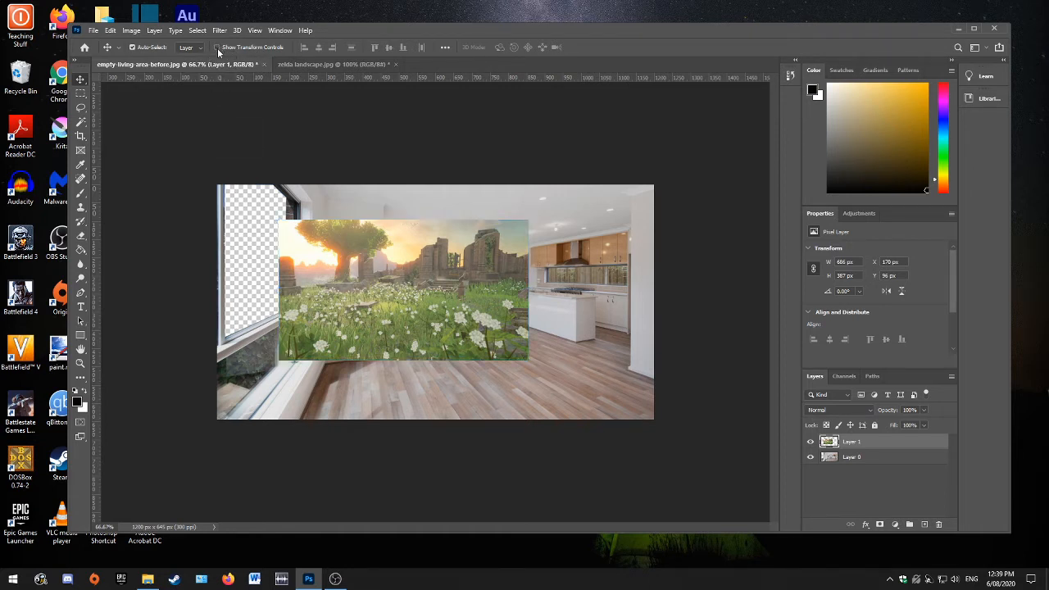
pyautogui.moveTo(401, 258)
pyautogui.mouseDown()
pyautogui.moveTo(457, 314)
pyautogui.moveTo(403, 272)
pyautogui.mouseUp()
pyautogui.click(217, 46)
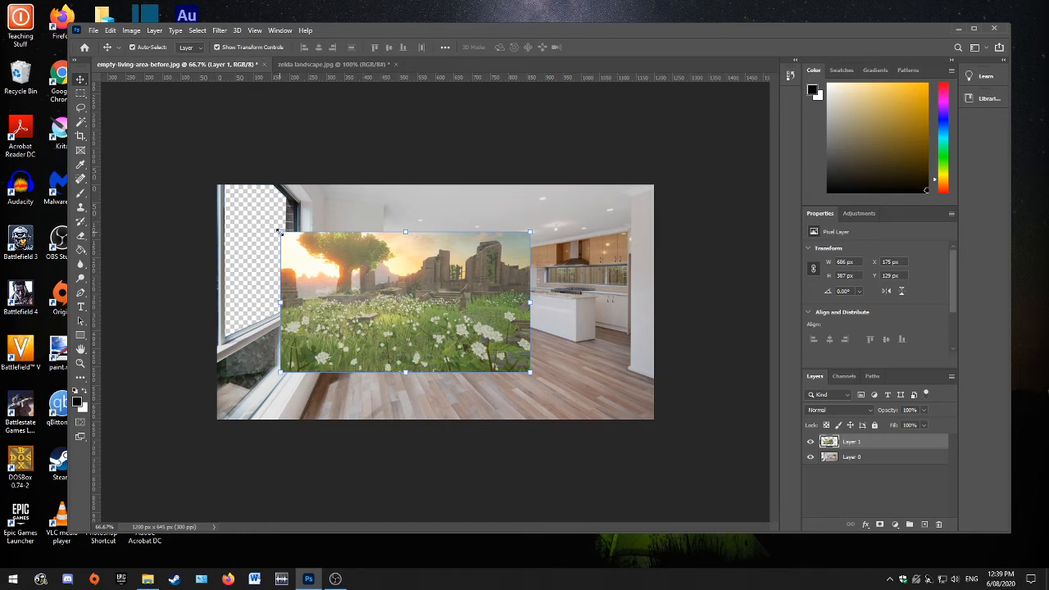
# Step: Enlarge the landscape to about 1139 × 642 px, align it to the canvas corner at X 0, Y 0, and apply the transform
pyautogui.moveTo(281, 232); pyautogui.dragTo(240, 210)
pyautogui.moveTo(382, 326); pyautogui.dragTo(368, 302)
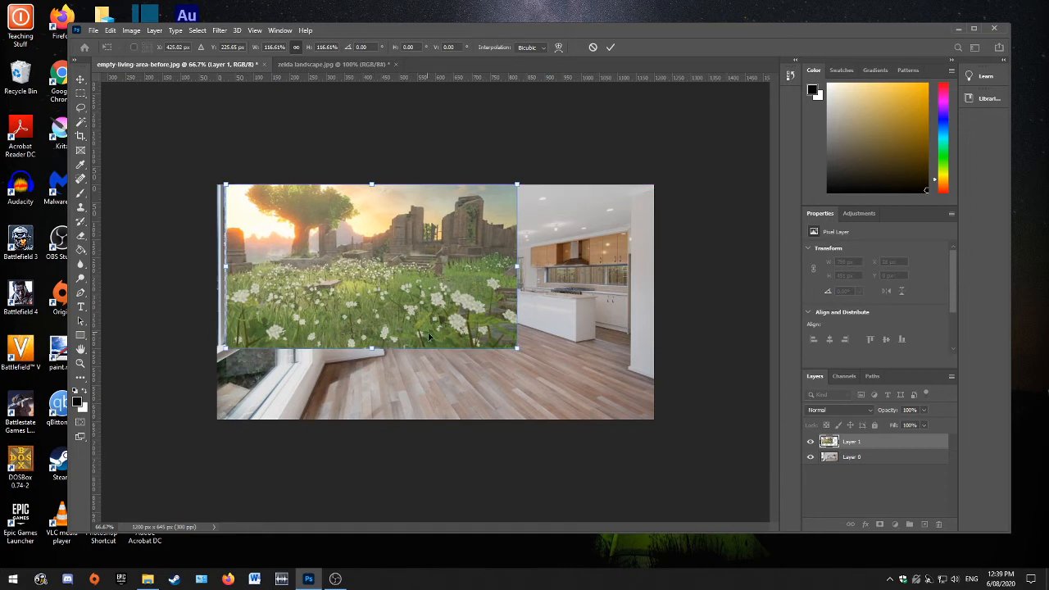
pyautogui.moveTo(515, 347); pyautogui.dragTo(640, 418)
pyautogui.moveTo(576, 396); pyautogui.dragTo(566, 393)
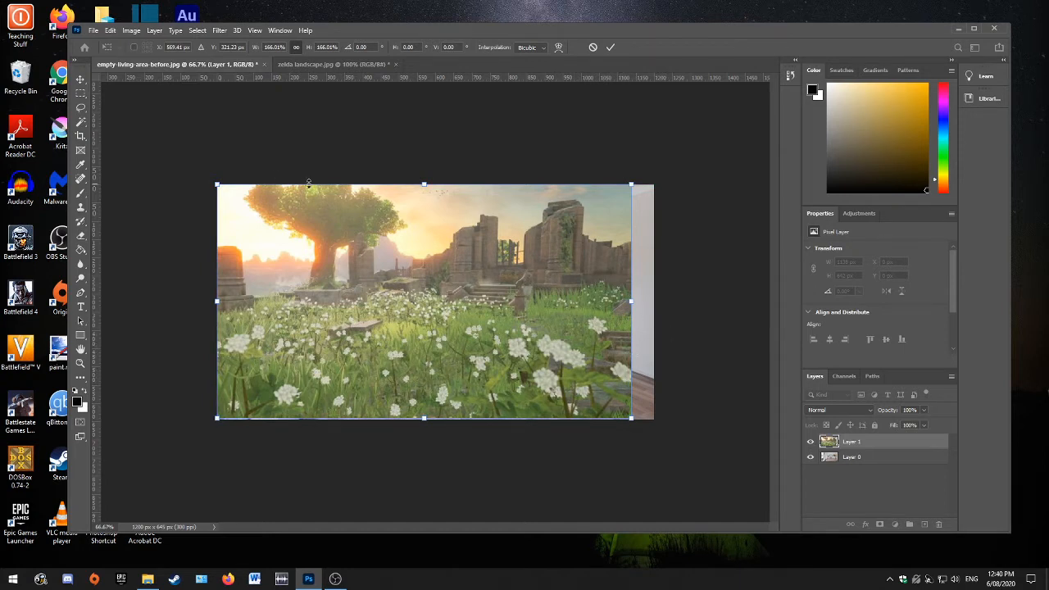
pyautogui.click(80, 93)
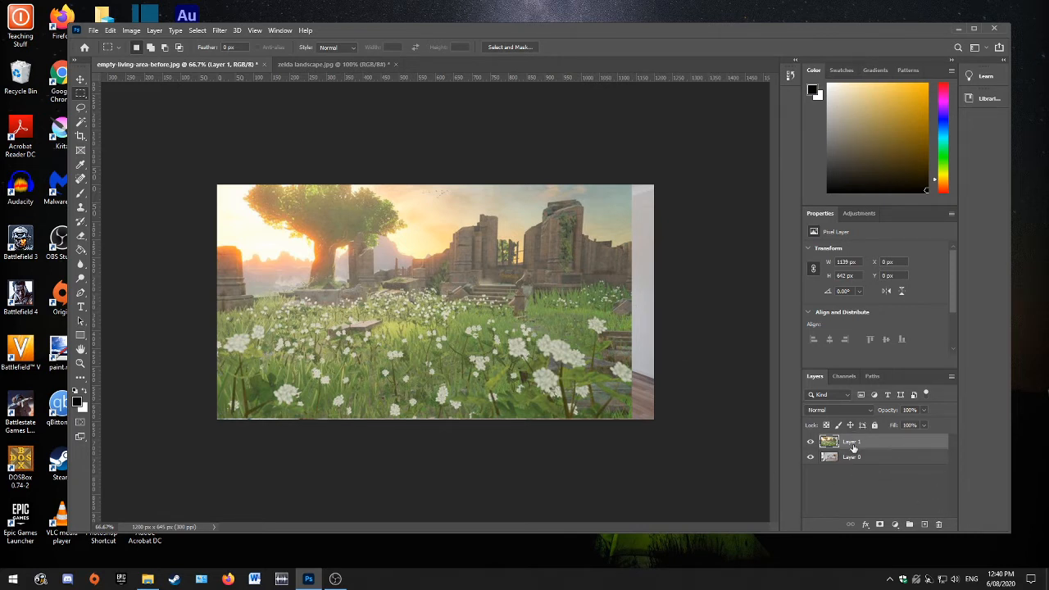
# Step: Toggle the landscape layer's visibility to check the room behind it, and move Layer 1 below Layer 0
pyautogui.click(811, 443)
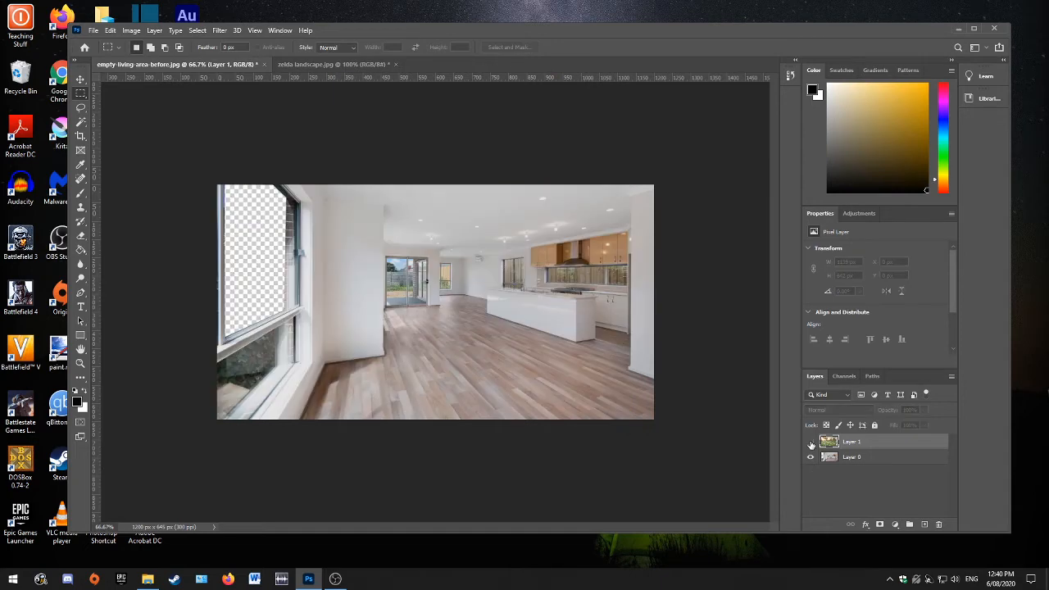
pyautogui.click(811, 443)
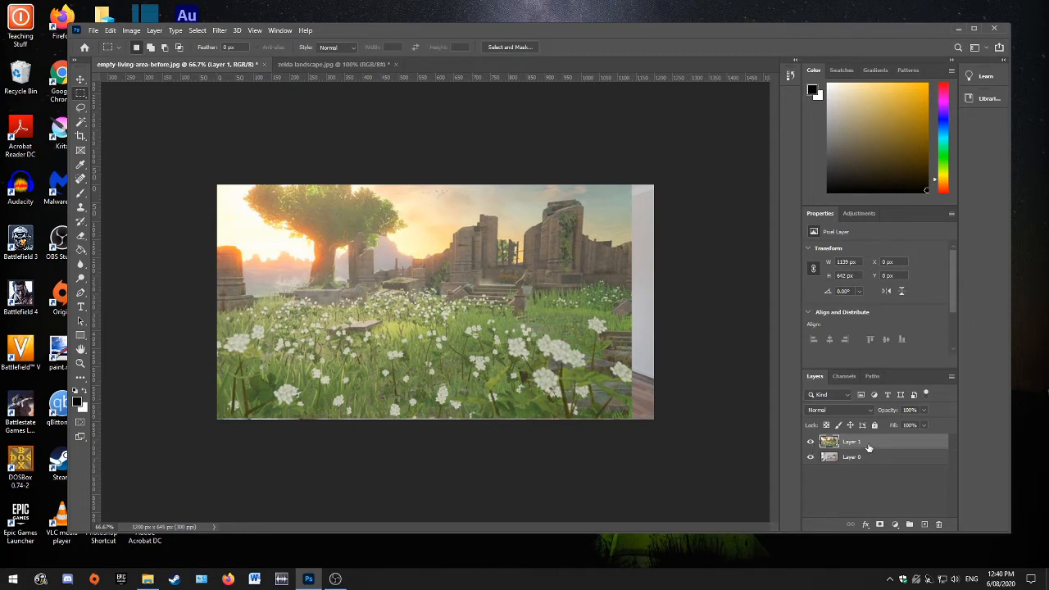
pyautogui.moveTo(866, 442); pyautogui.dragTo(866, 468)
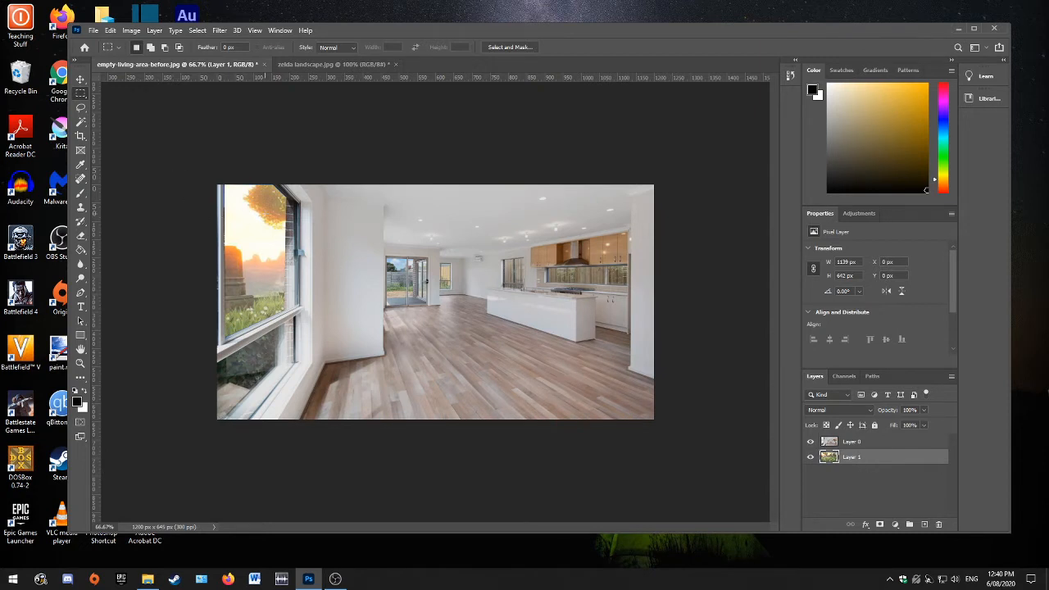
# Step: Rename the room photo layer, Layer 0, as Room Base
pyautogui.click(871, 443)
pyautogui.rightClick(869, 443)
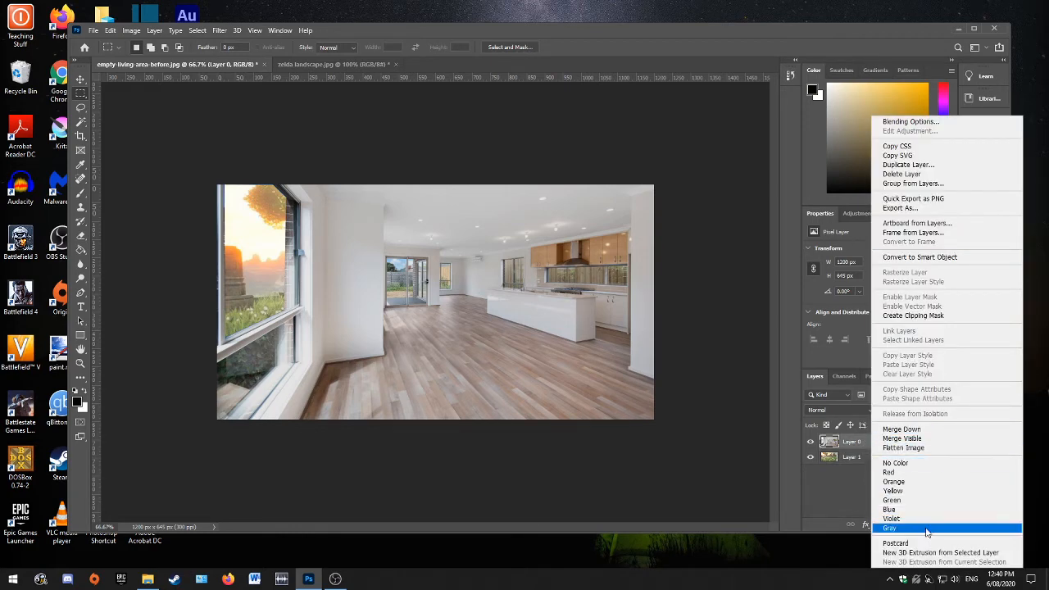
pyautogui.click(825, 513)
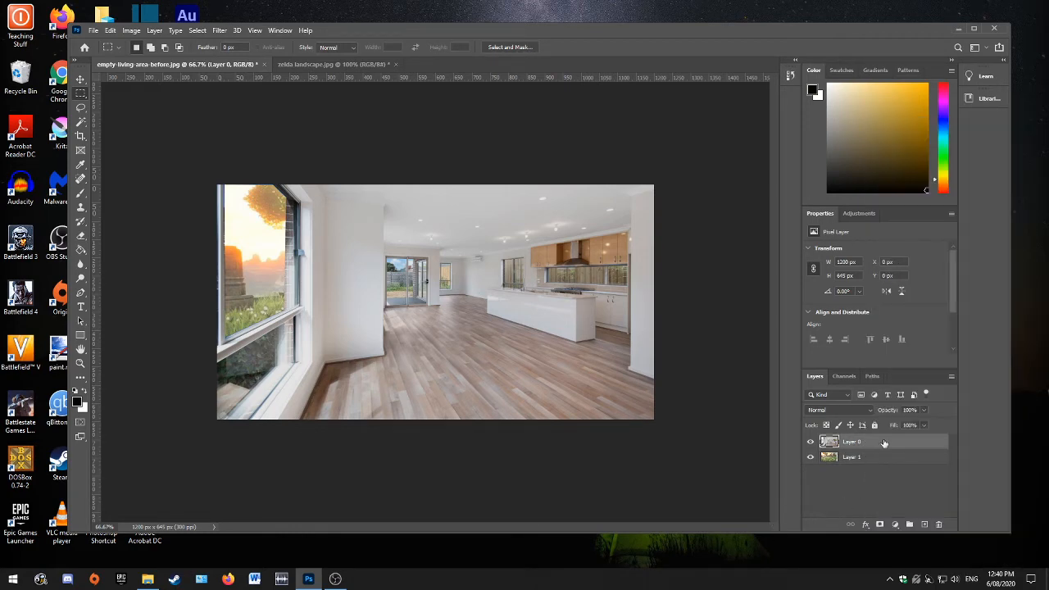
pyautogui.doubleClick(852, 441)
pyautogui.press('BackSpace')
pyautogui.write('oom Base')
pyautogui.click(910, 476)
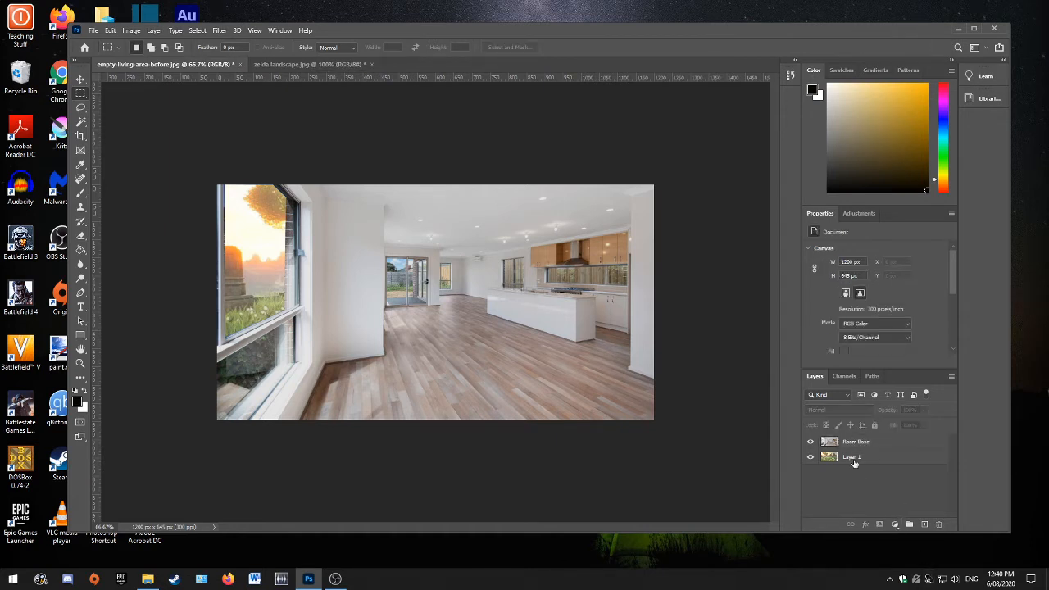
# Step: Rename the landscape layer, Layer 1, as Zelda
pyautogui.doubleClick(853, 457)
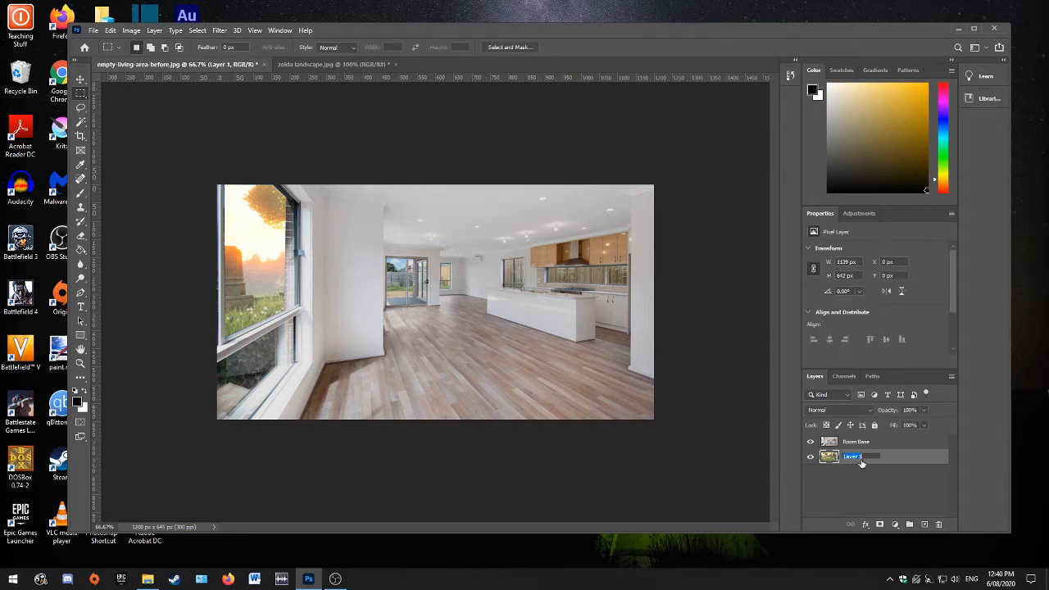
pyautogui.press('BackSpace')
pyautogui.write('Zelda')
pyautogui.click(899, 511)
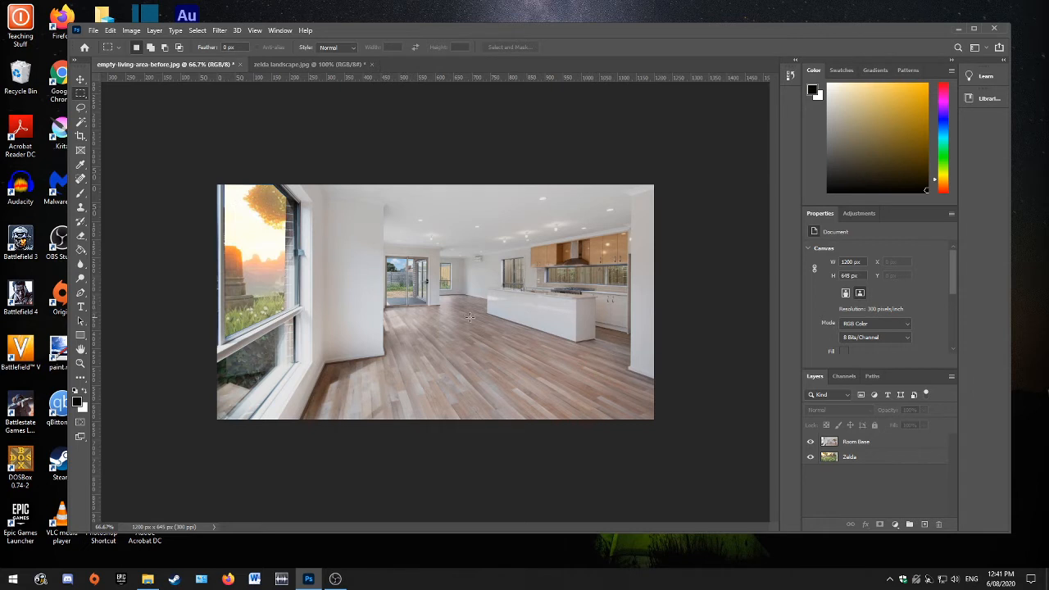
# Step: Hide and show the Zelda layer to compare the window with and without the landscape
pyautogui.click(811, 456)
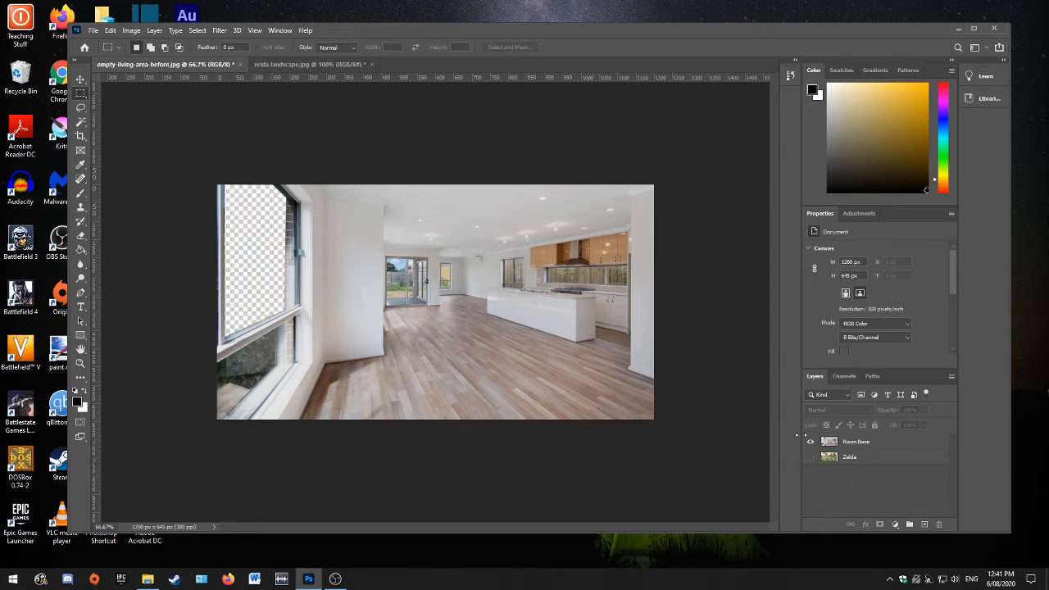
pyautogui.click(811, 457)
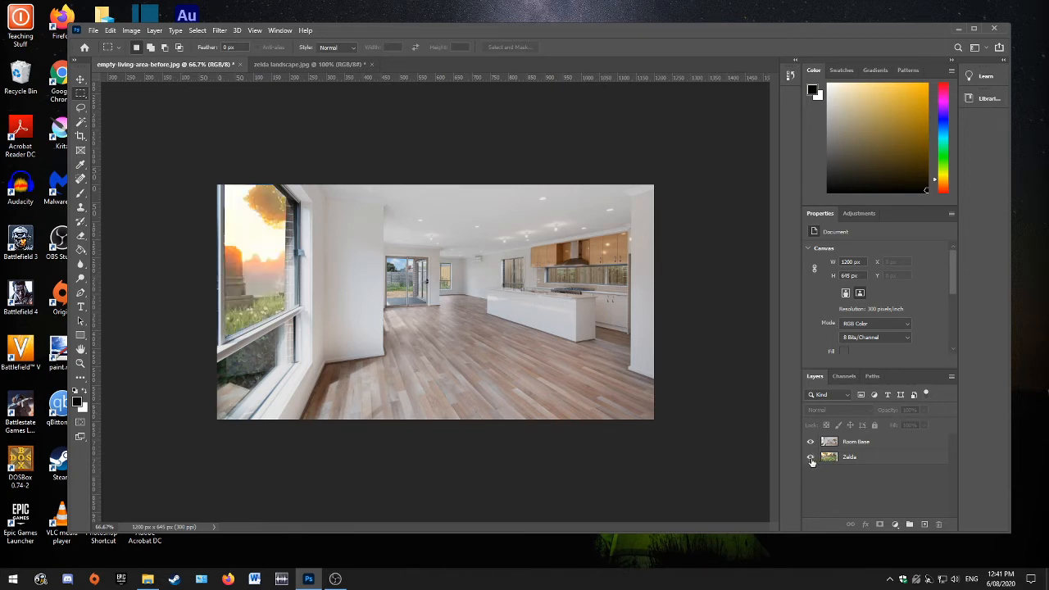
pyautogui.click(810, 457)
pyautogui.click(811, 457)
# Step: Close zelda landscape.jpg without saving and open the table image X.jpg from the Hamilton folder
pyautogui.click(368, 65)
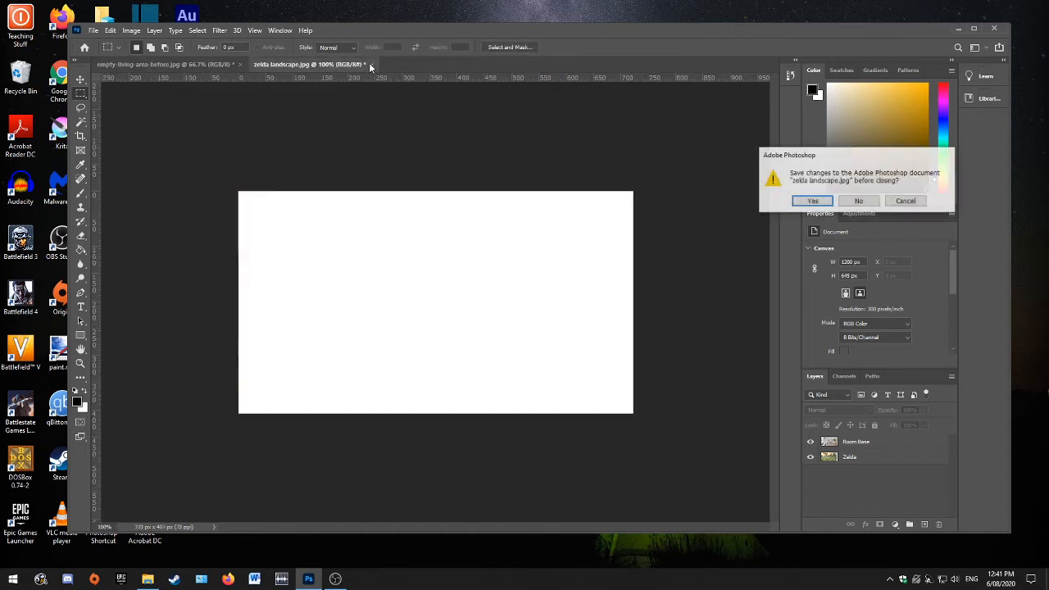
pyautogui.click(857, 206)
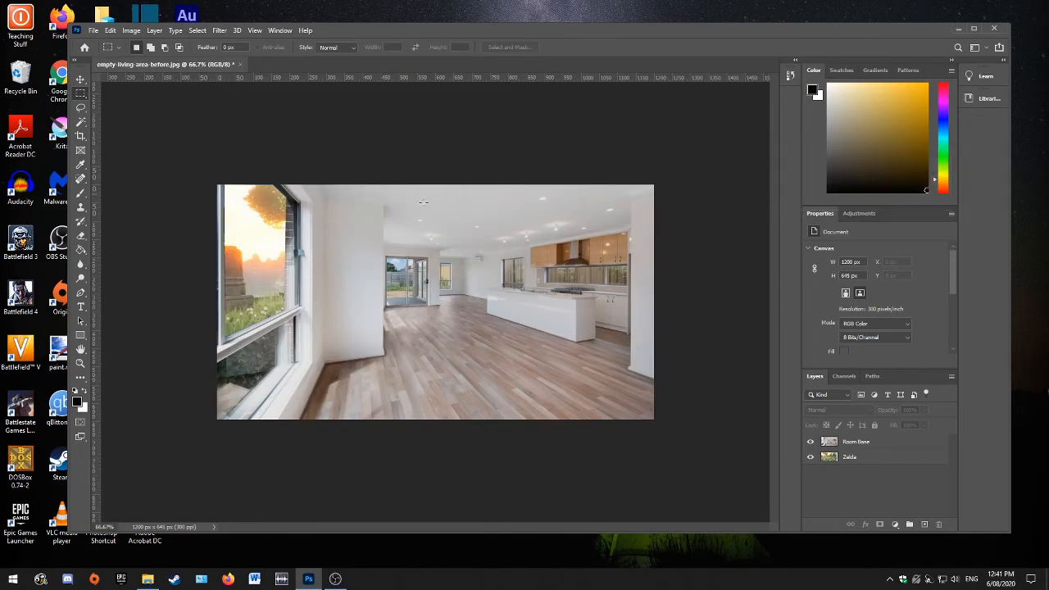
pyautogui.moveTo(779, 31); pyautogui.dragTo(815, 193)
pyautogui.click(770, 118)
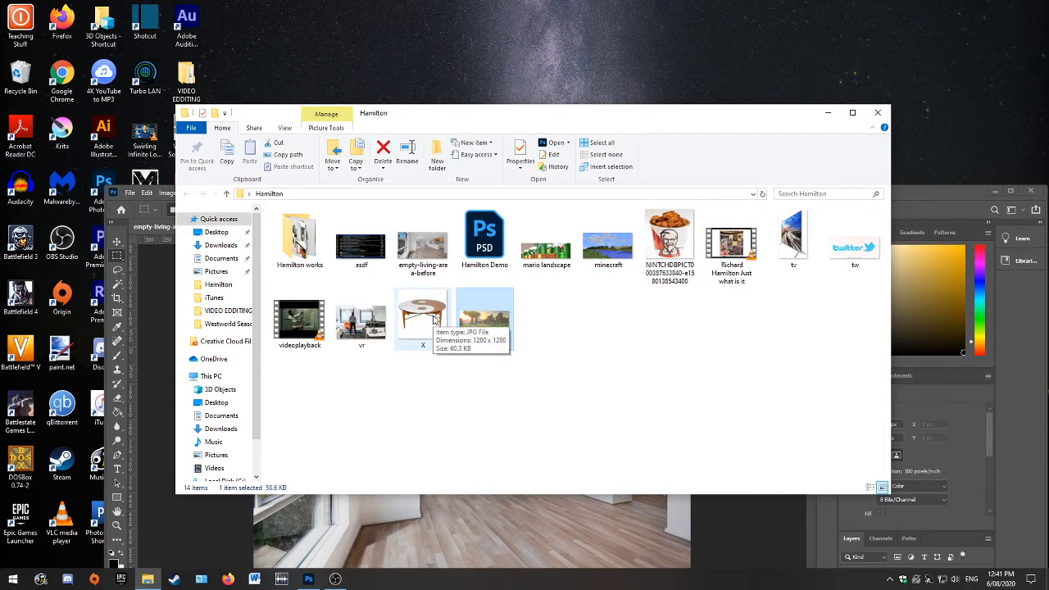
pyautogui.doubleClick(435, 320)
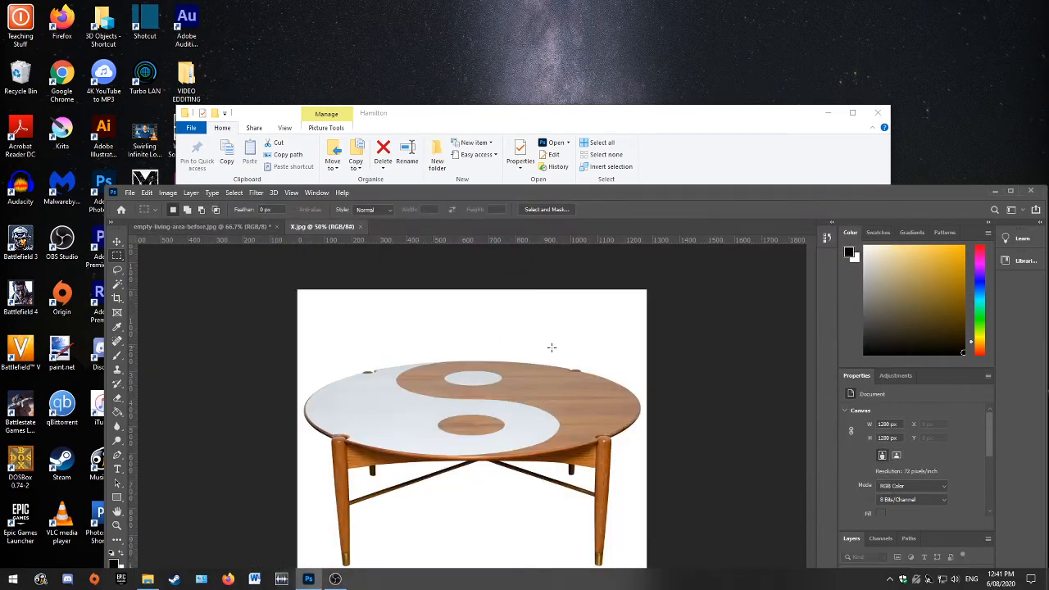
pyautogui.moveTo(678, 197); pyautogui.dragTo(651, 61)
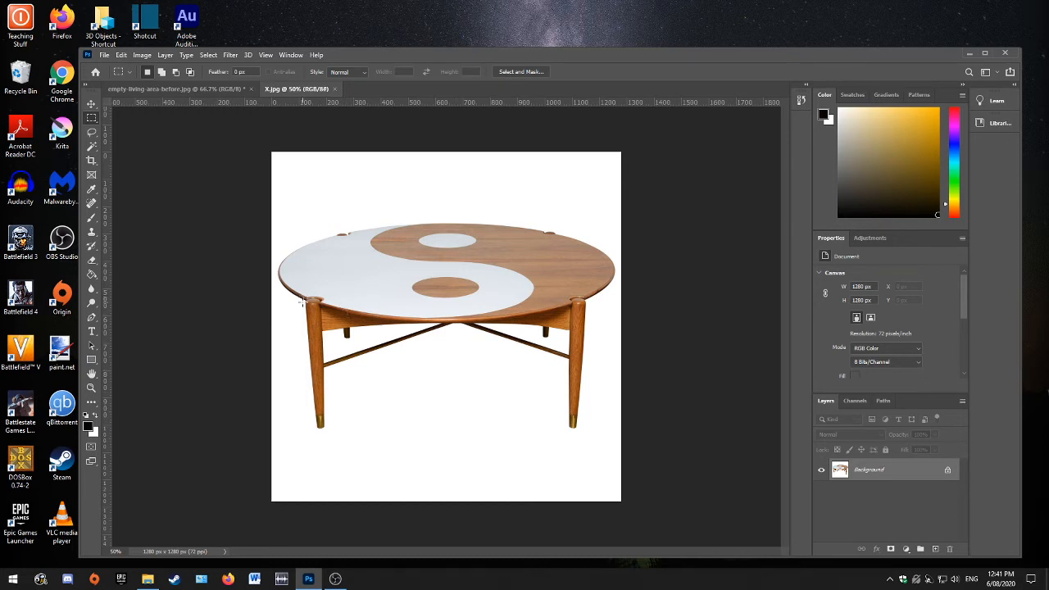
# Step: Unlock the table image's background layer and delete the white area surrounding the table with the Magic Wand Tool
pyautogui.click(948, 470)
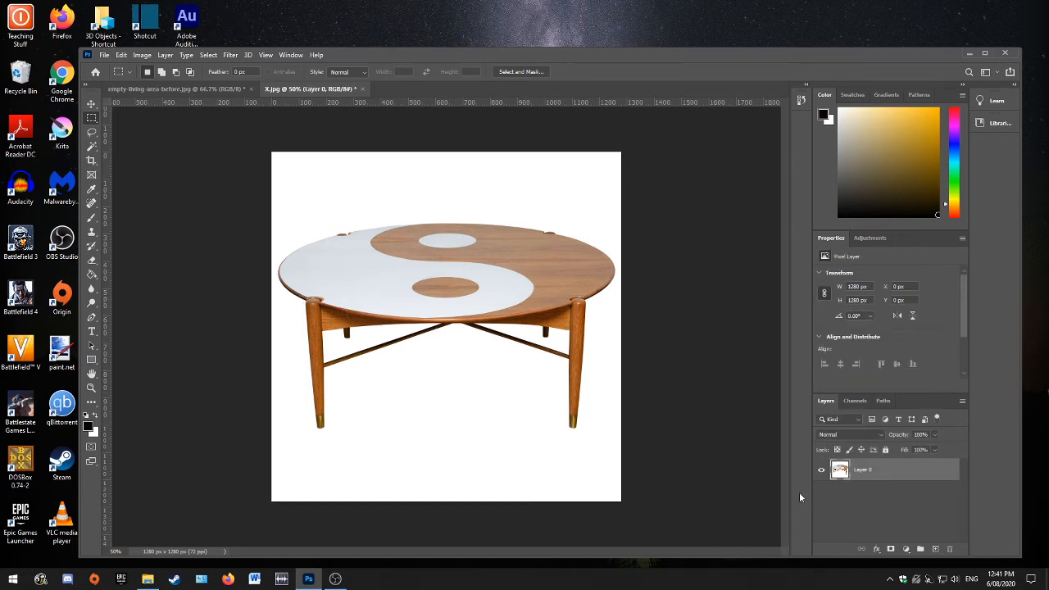
pyautogui.click(92, 147)
pyautogui.rightClick(93, 149)
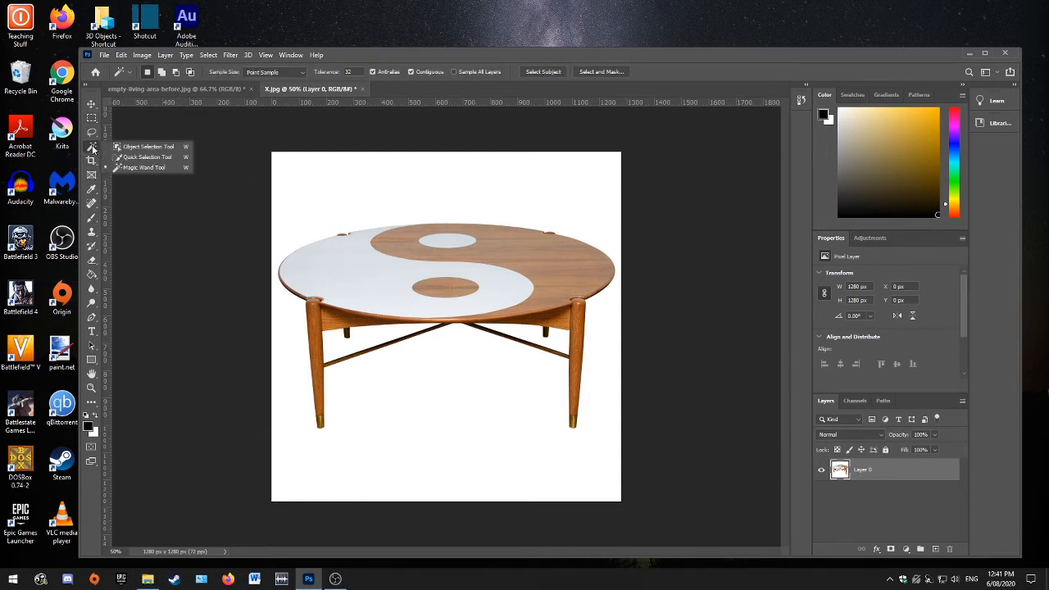
pyautogui.click(156, 147)
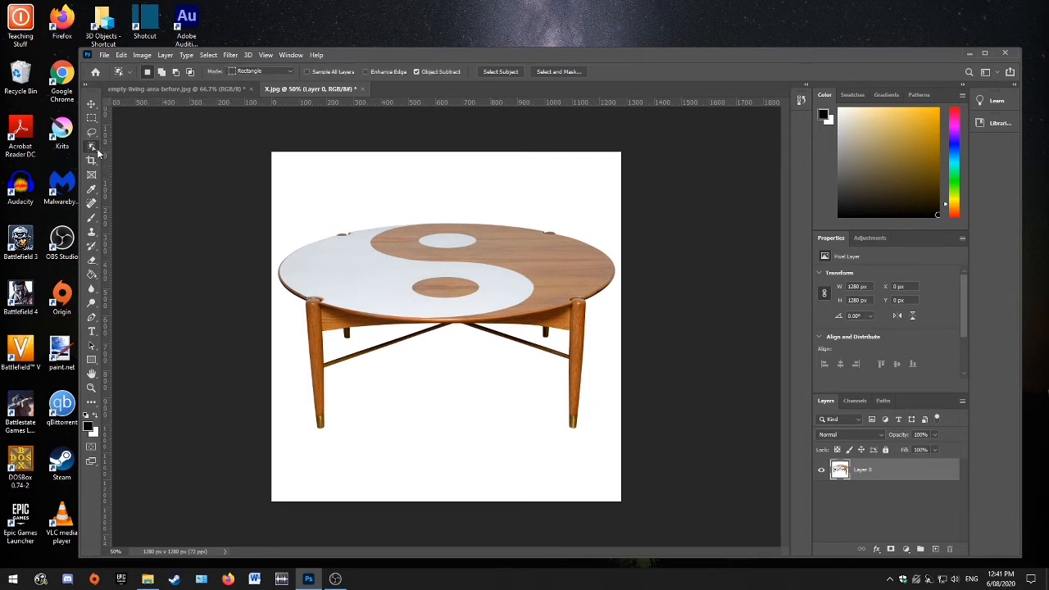
pyautogui.rightClick(92, 148)
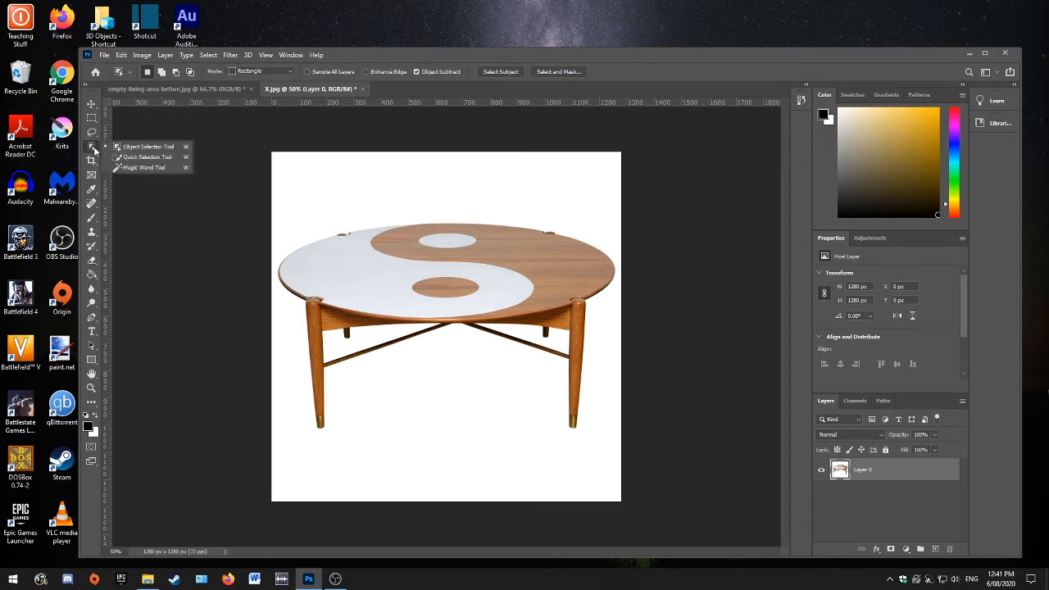
pyautogui.click(140, 168)
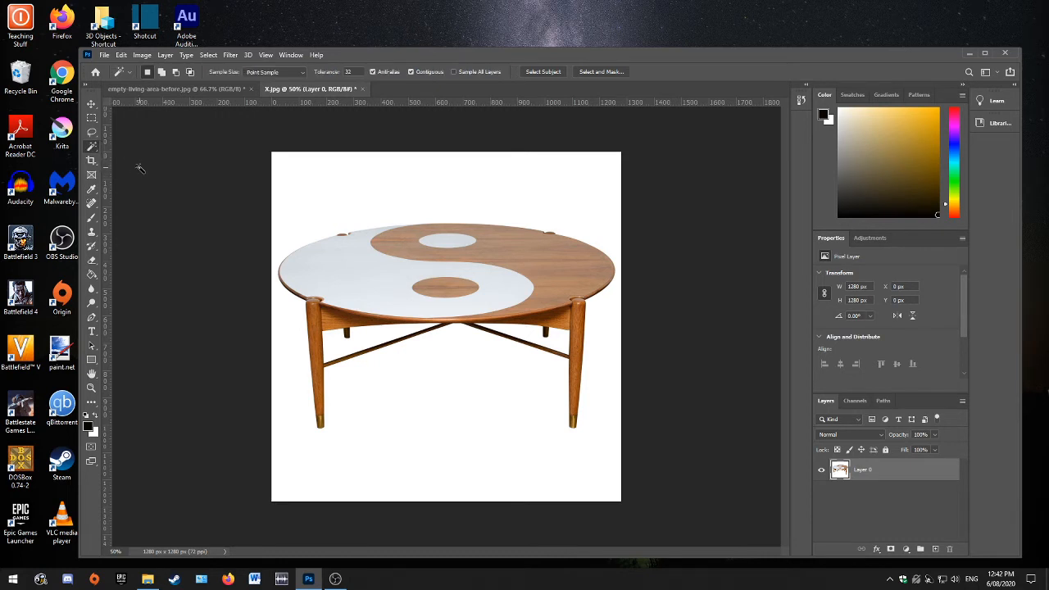
pyautogui.rightClick(94, 149)
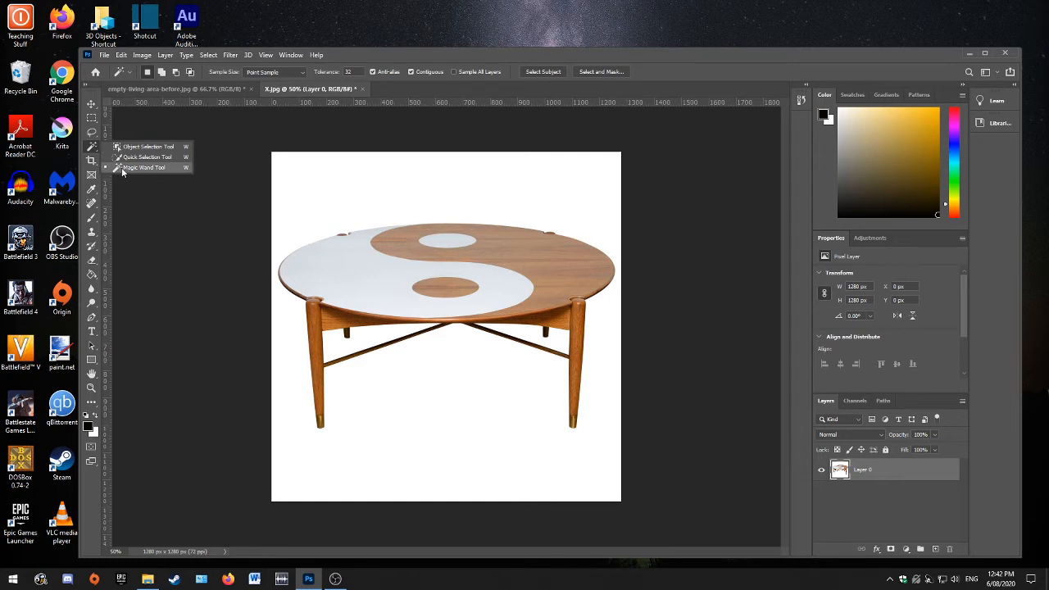
pyautogui.click(219, 206)
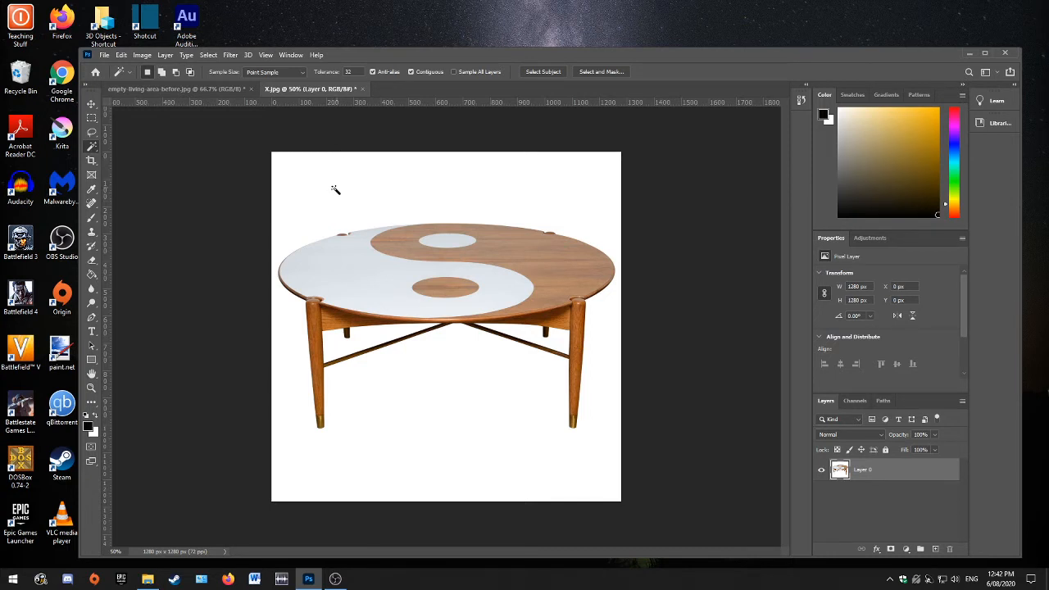
pyautogui.click(388, 184)
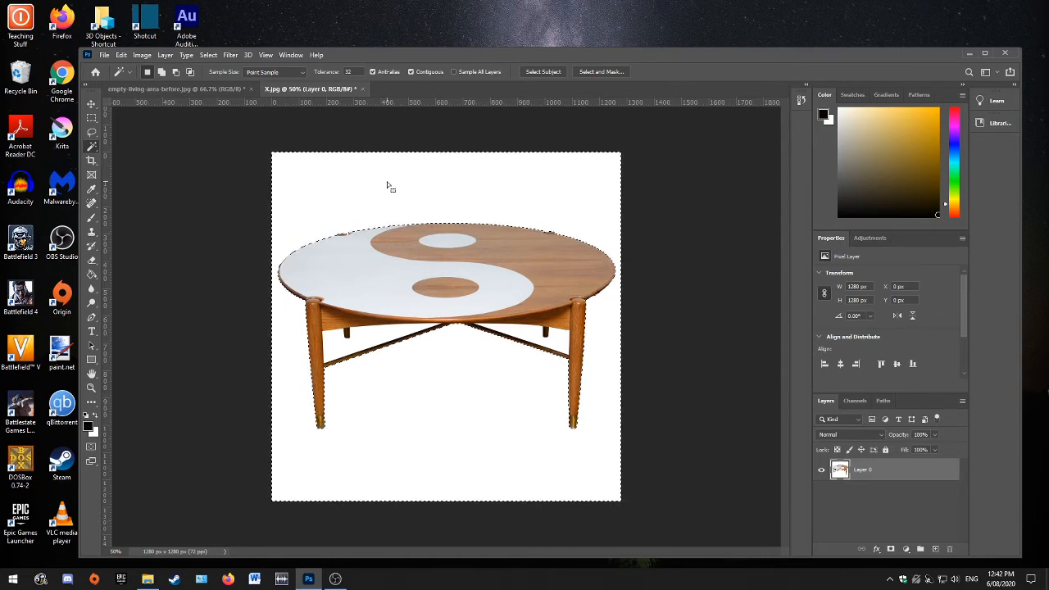
pyautogui.press('Delete')
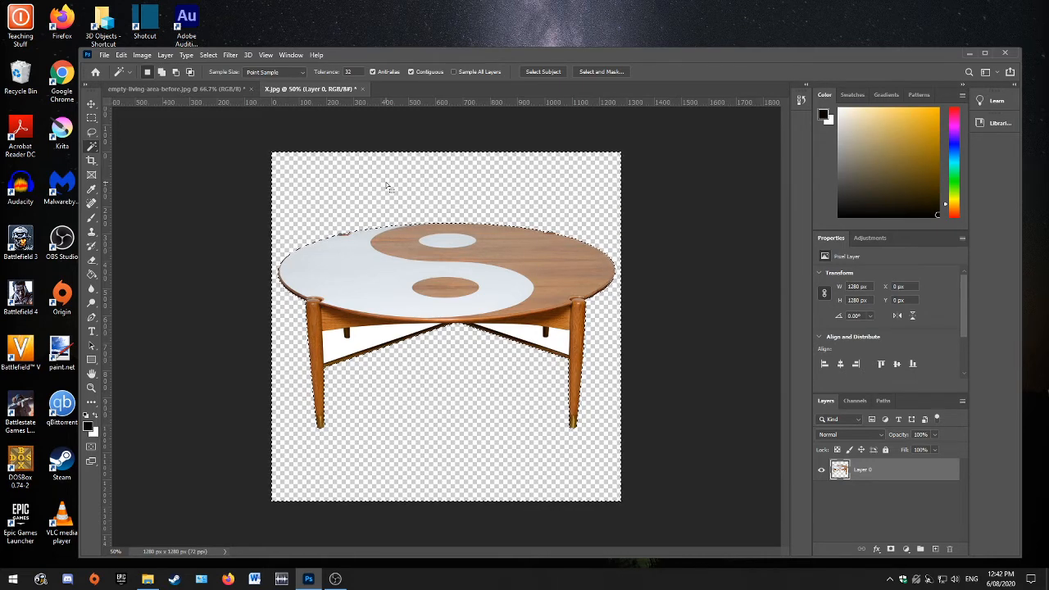
# Step: Delete the two white gaps between the tabletop and the leg braces, and clear the selection
pyautogui.click(379, 336)
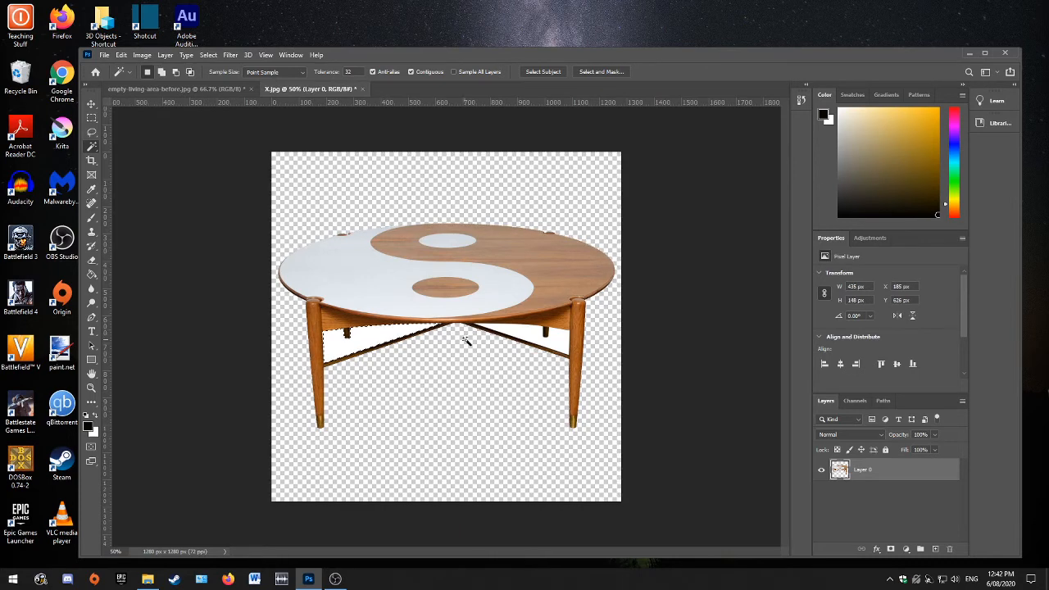
pyautogui.press('Delete')
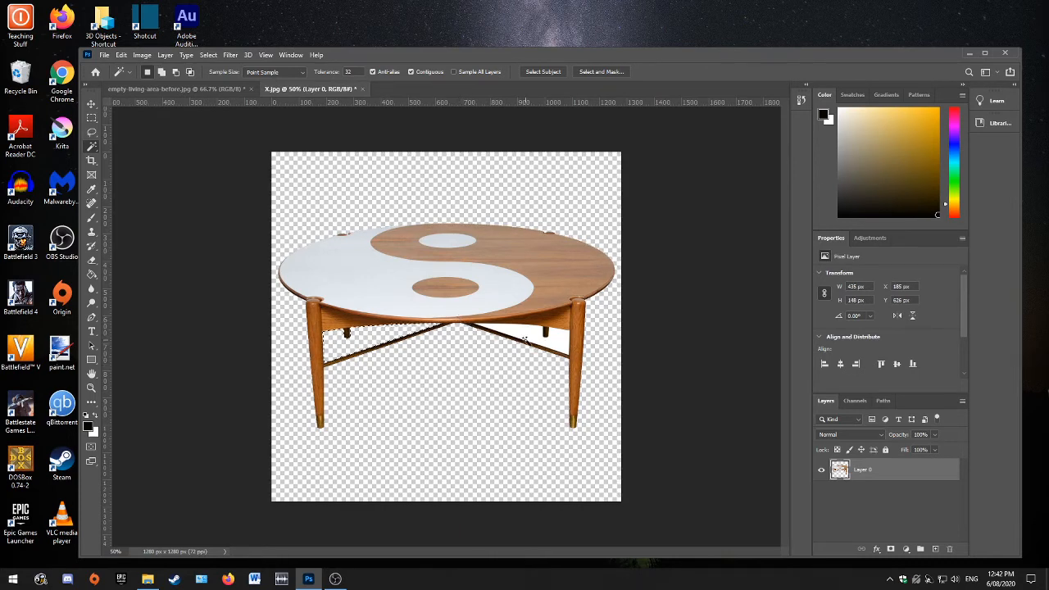
pyautogui.click(551, 342)
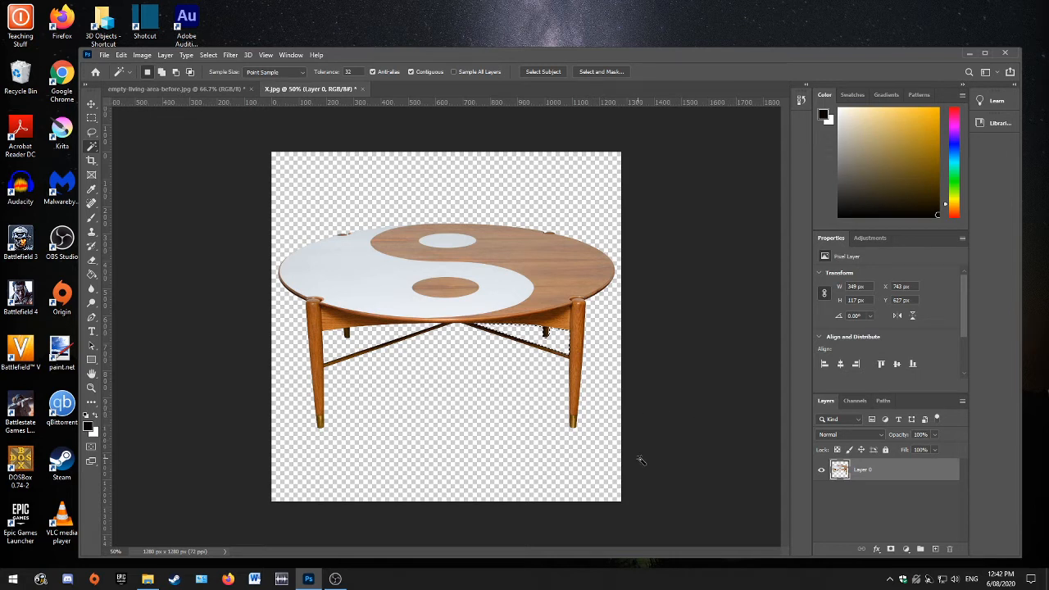
pyautogui.click(91, 117)
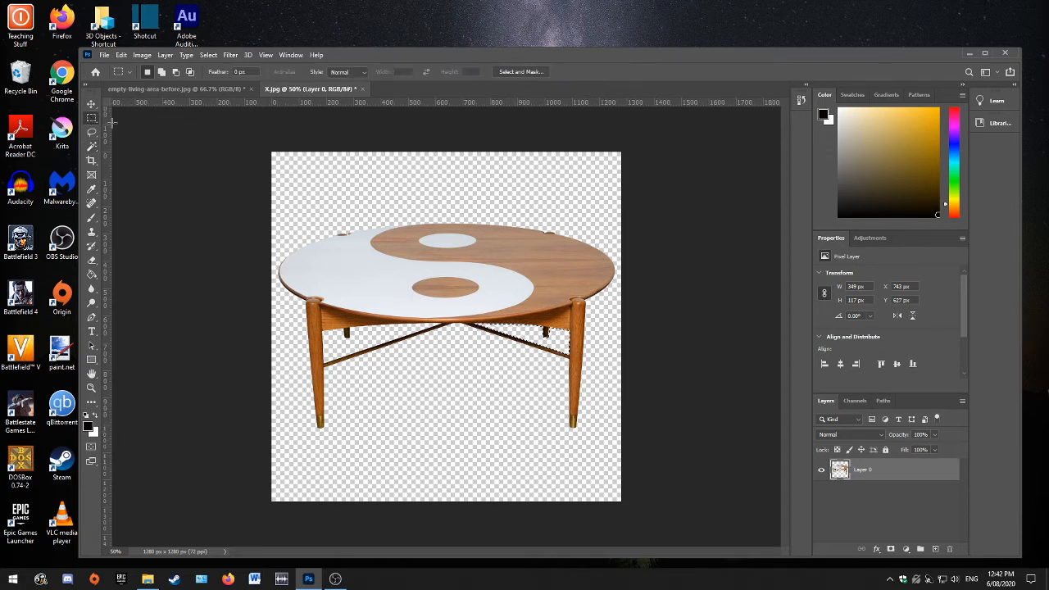
pyautogui.click(361, 217)
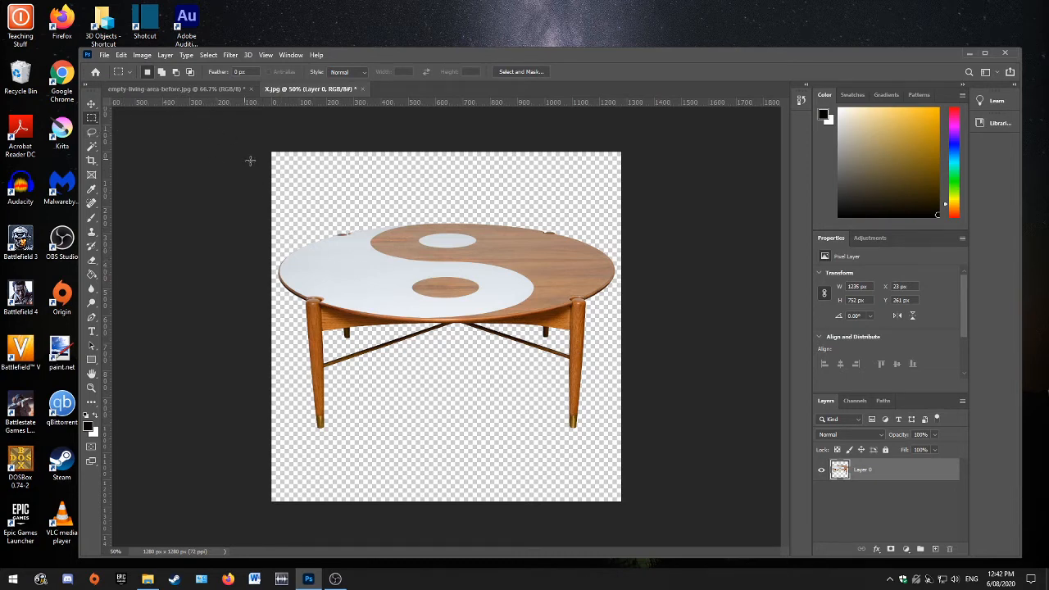
# Step: Select a rectangle of about 1270 × 1172 px around the whole table and cut it to the clipboard
pyautogui.moveTo(270, 167); pyautogui.dragTo(652, 482)
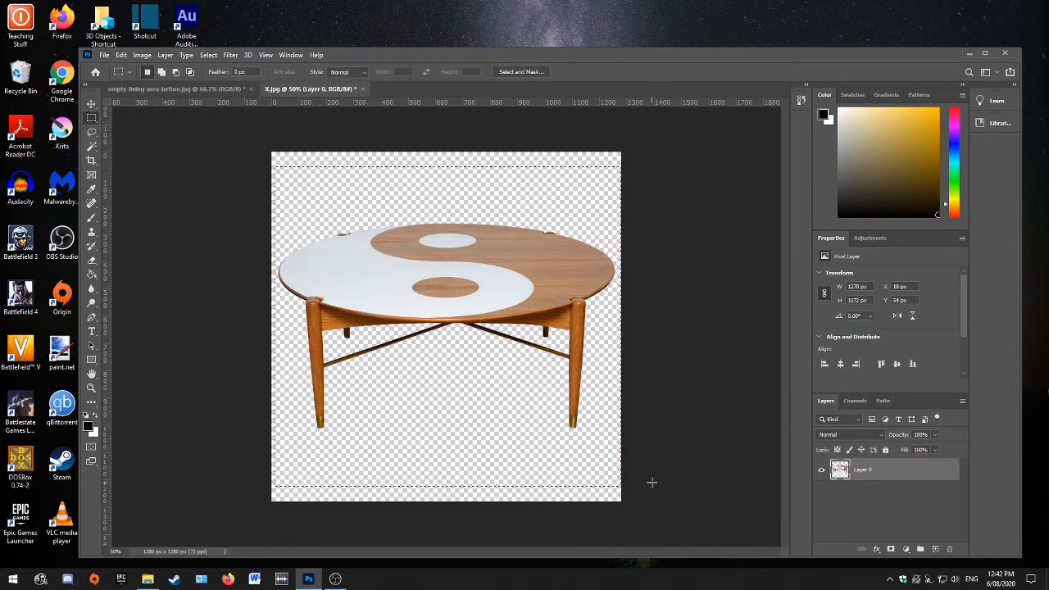
pyautogui.click(122, 55)
pyautogui.click(158, 119)
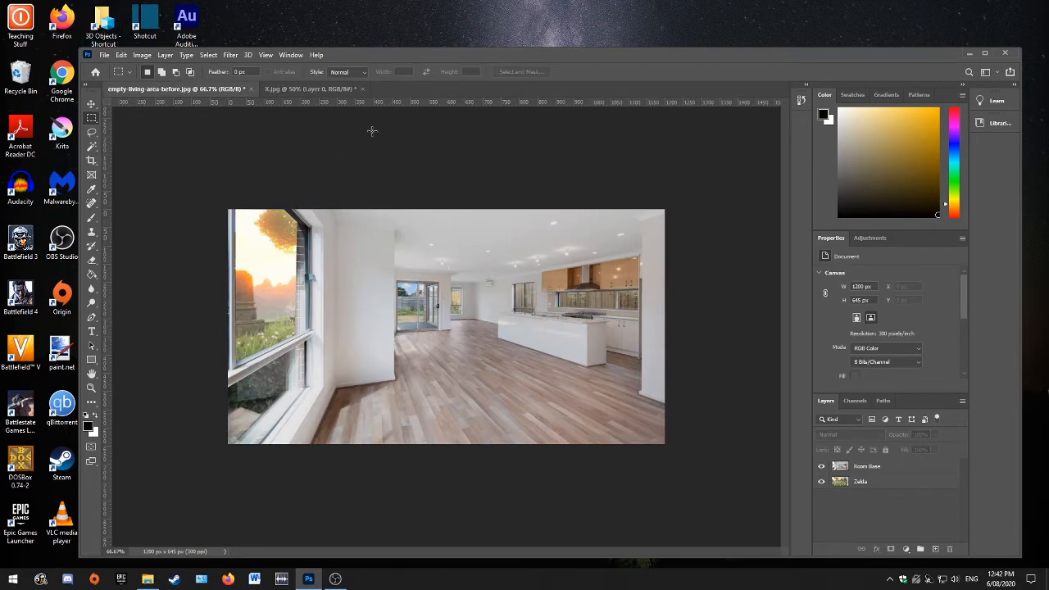
# Step: Paste the table into the living room image and scale it down to about 311 × 190 px on the floor near the kitchen island
pyautogui.click(121, 55)
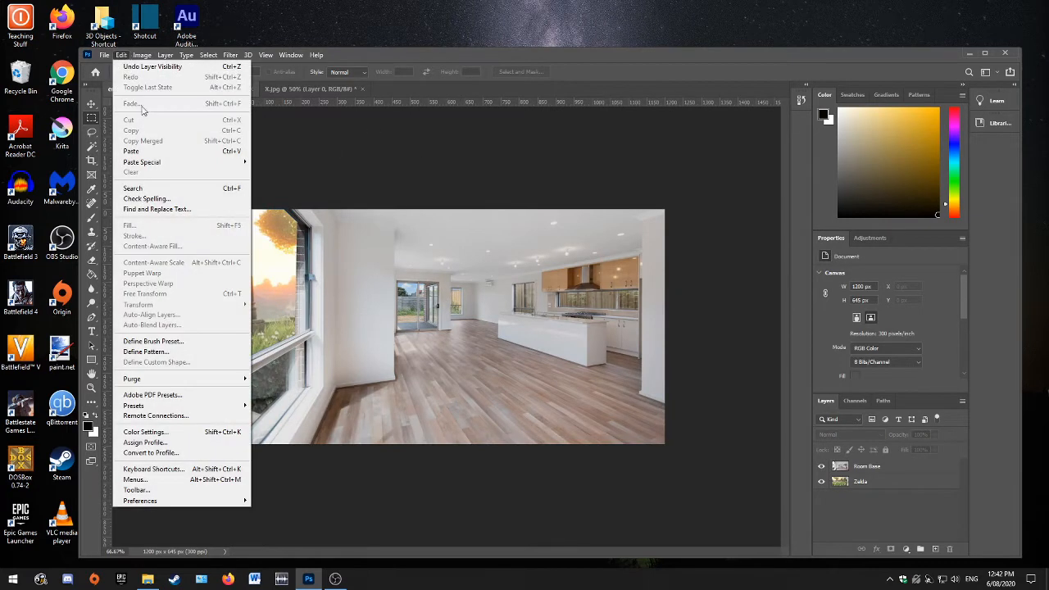
pyautogui.click(173, 152)
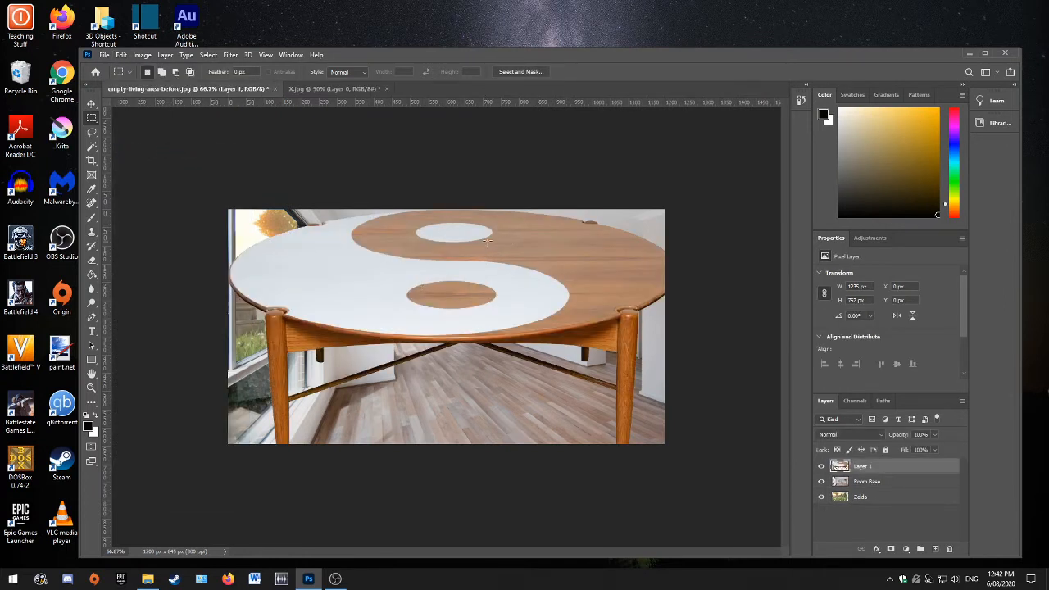
pyautogui.click(92, 104)
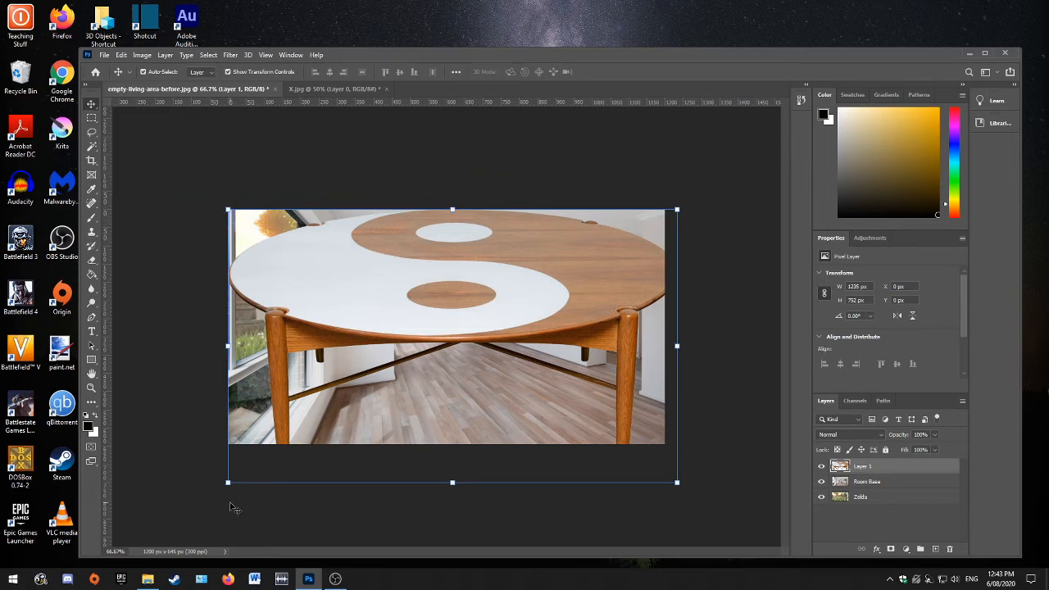
pyautogui.moveTo(228, 485); pyautogui.dragTo(487, 325)
pyautogui.moveTo(629, 245); pyautogui.dragTo(547, 341)
pyautogui.moveTo(595, 421); pyautogui.dragTo(542, 391)
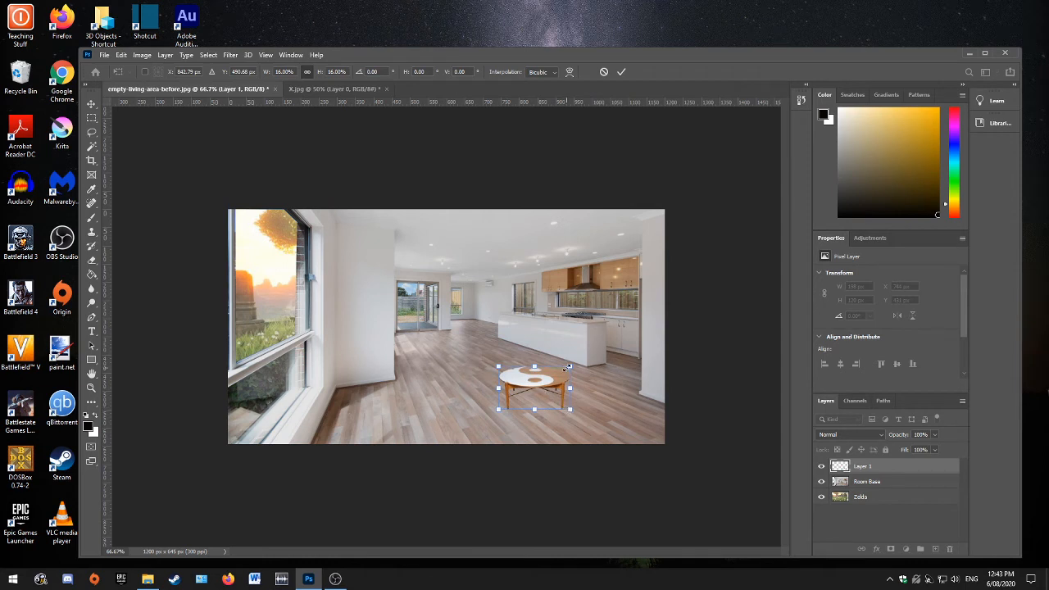
pyautogui.moveTo(497, 366); pyautogui.dragTo(458, 347)
pyautogui.moveTo(555, 385)
pyautogui.mouseDown()
pyautogui.moveTo(571, 390)
pyautogui.moveTo(528, 375)
pyautogui.moveTo(561, 380)
pyautogui.mouseUp()
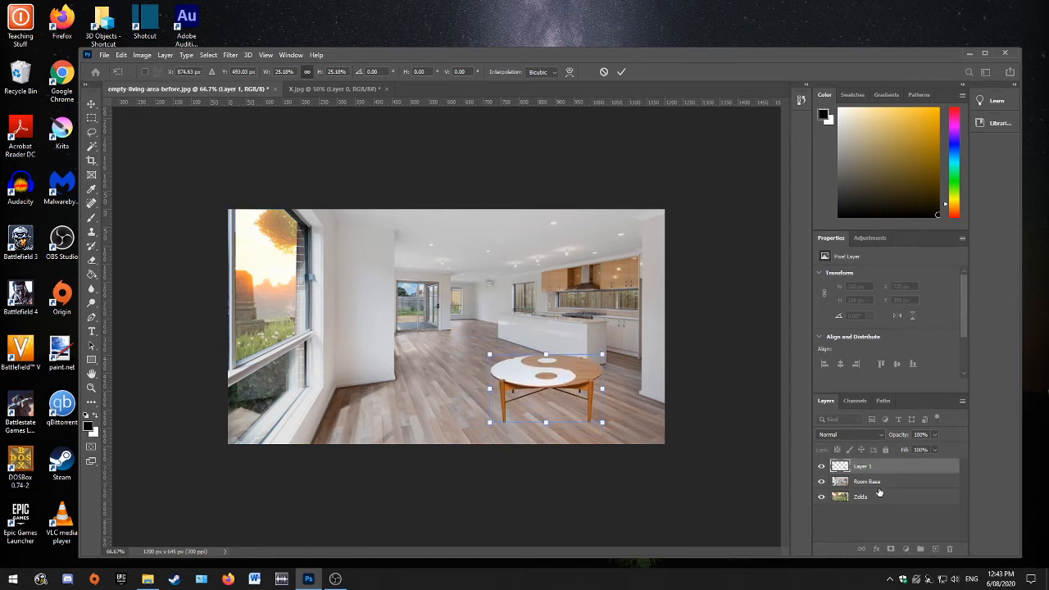
# Step: Rename the pasted table layer yinyang and reposition the table on the floor to about X 715, Y 373 px
pyautogui.doubleClick(876, 467)
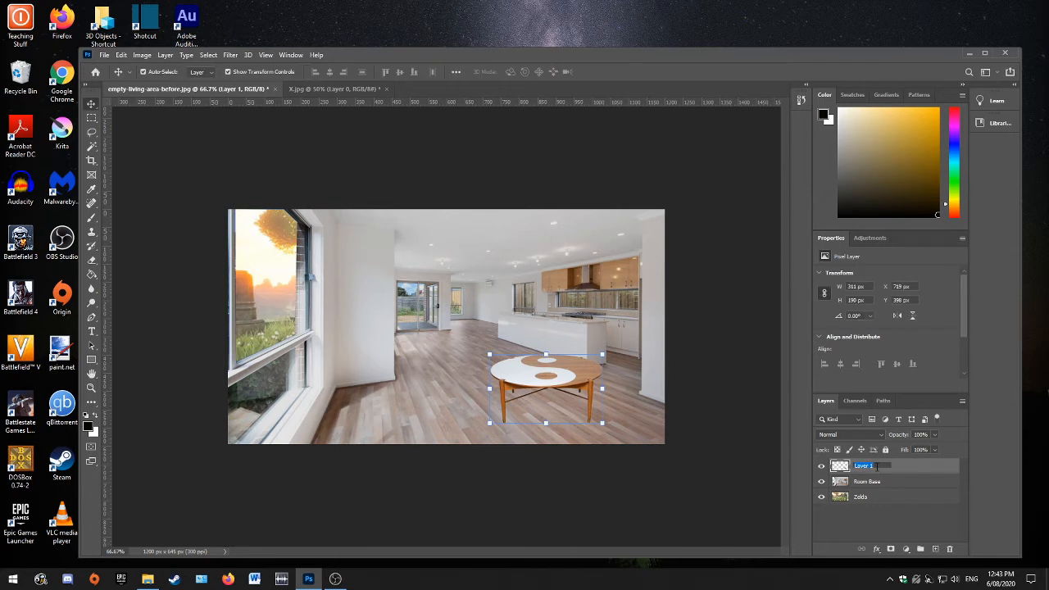
pyautogui.press('BackSpace')
pyautogui.write('yinyang')
pyautogui.click(885, 496)
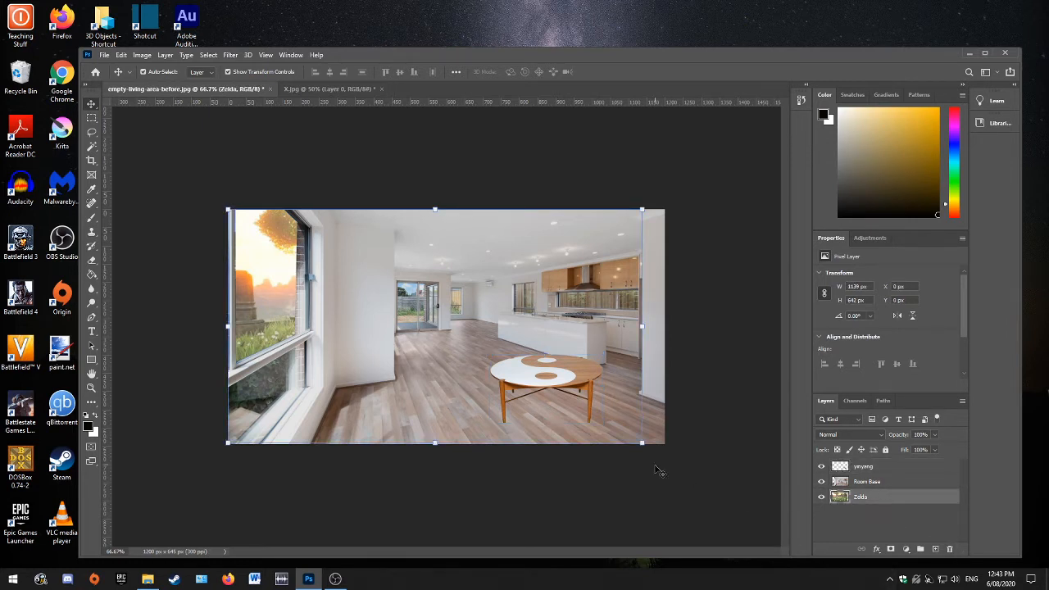
pyautogui.moveTo(586, 401); pyautogui.dragTo(538, 394)
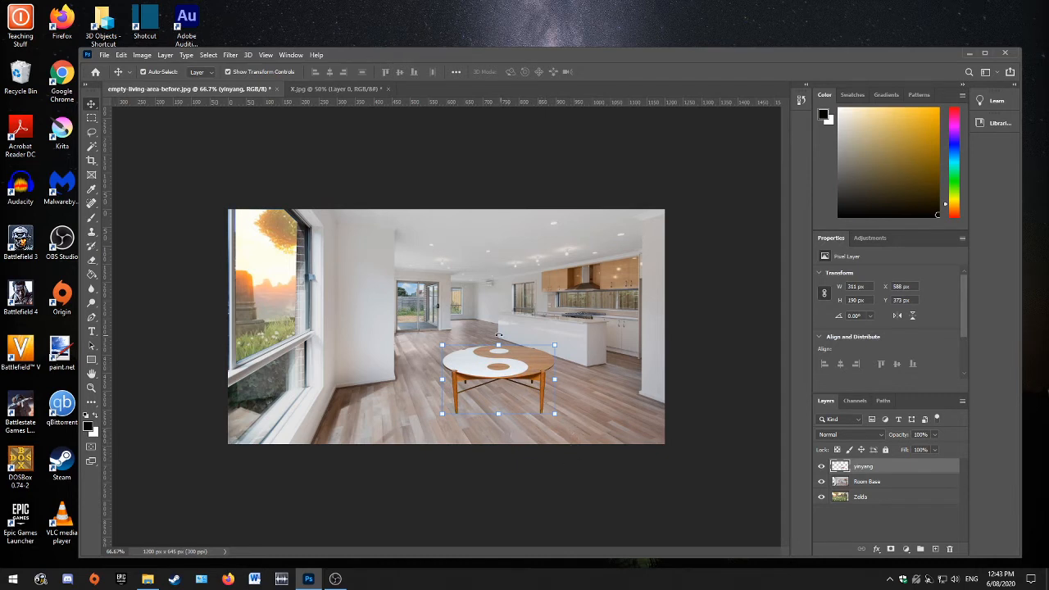
pyautogui.moveTo(514, 373); pyautogui.dragTo(556, 371)
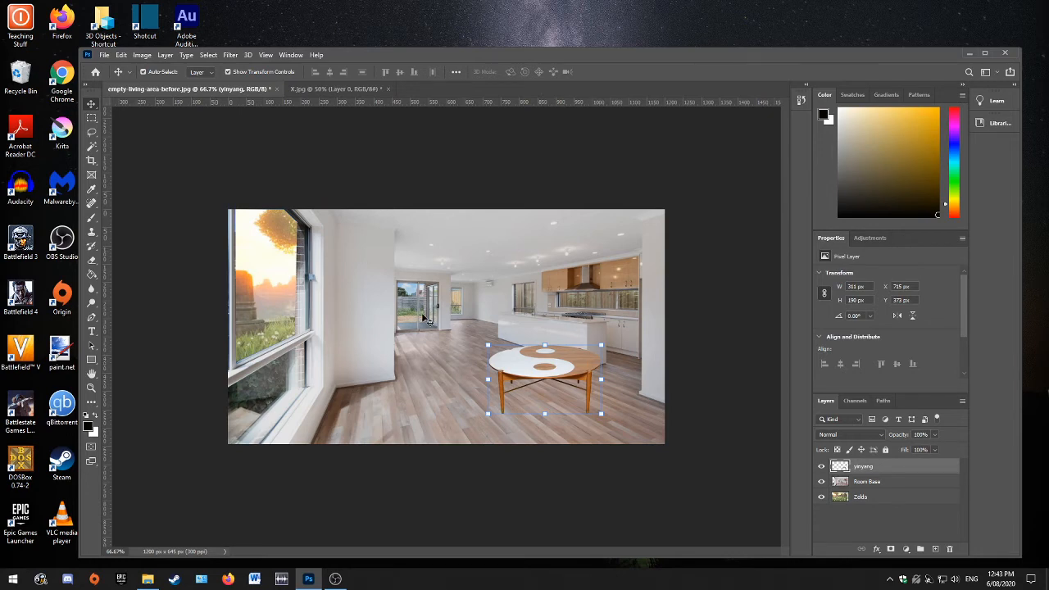
# Step: Close X.jpg without saving its changes
pyautogui.click(389, 88)
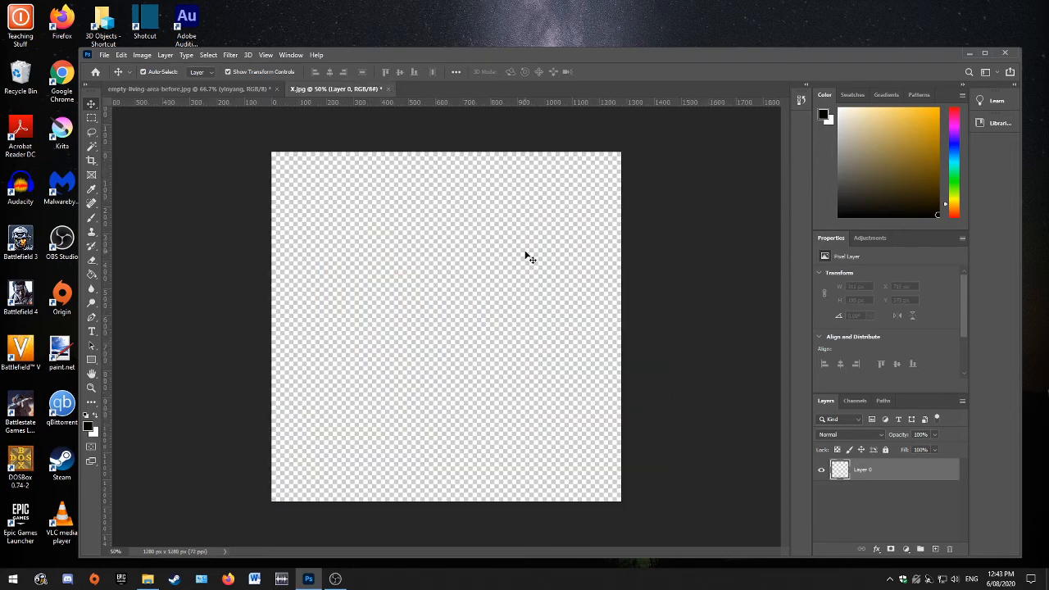
pyautogui.click(390, 89)
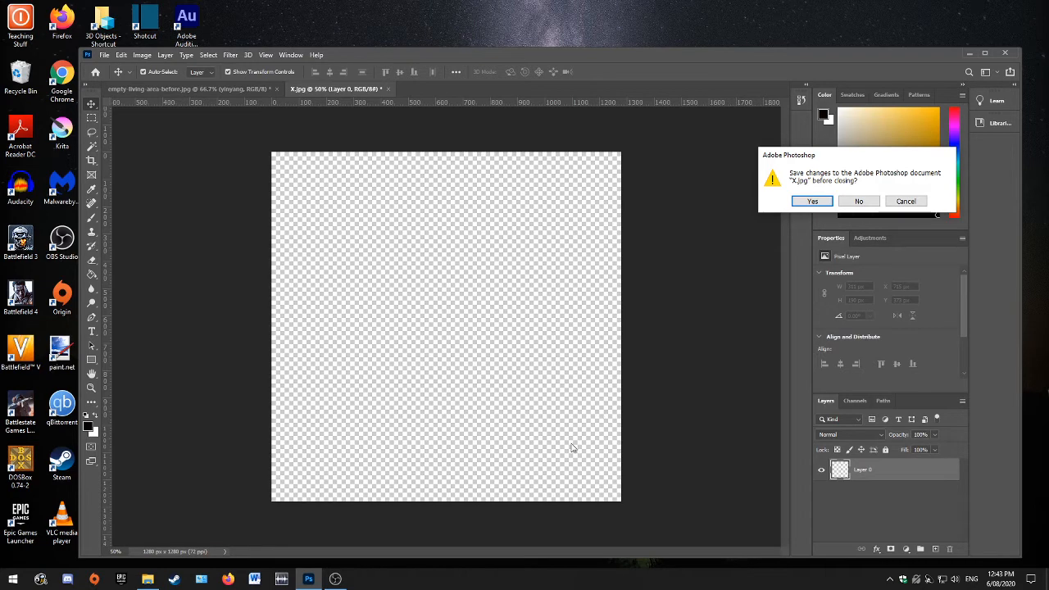
pyautogui.click(859, 201)
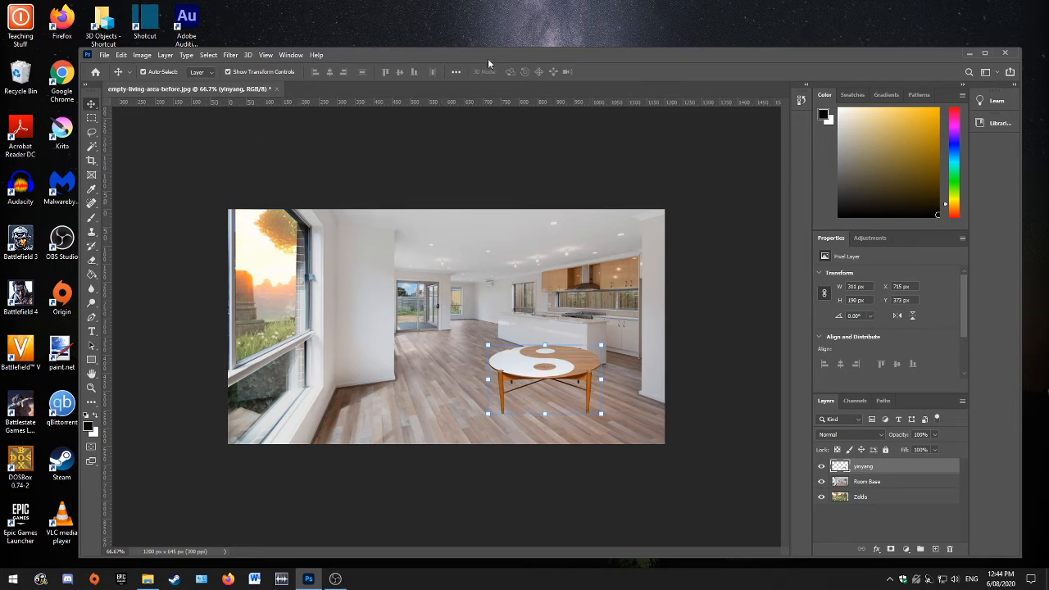
# Step: Open the code screenshot asdf from the Hamilton folder in Photoshop and reposition the Photoshop window on the desktop
pyautogui.moveTo(487, 54); pyautogui.dragTo(444, 219)
pyautogui.click(553, 112)
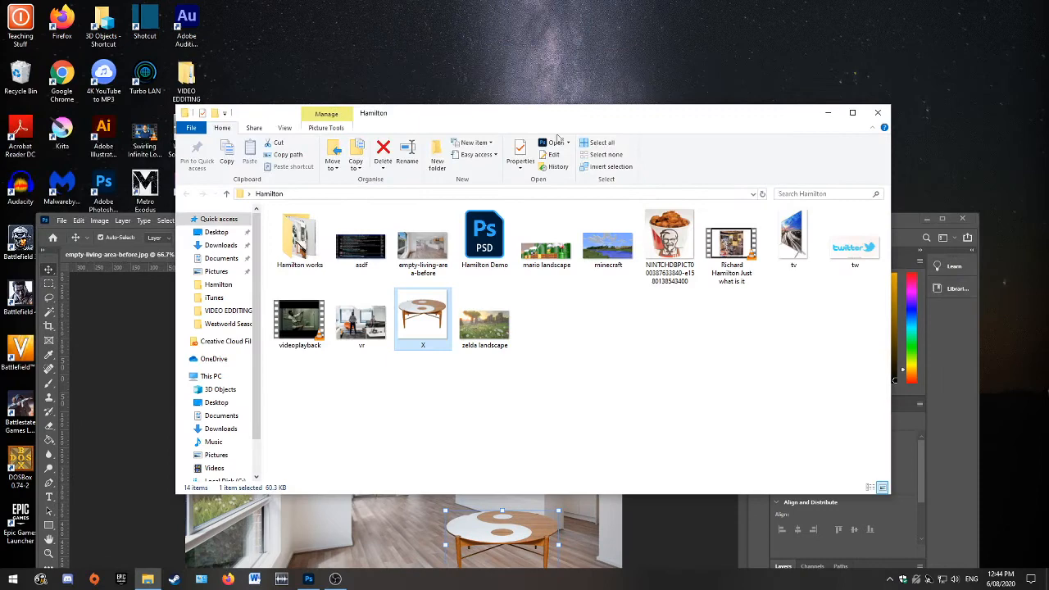
pyautogui.doubleClick(360, 250)
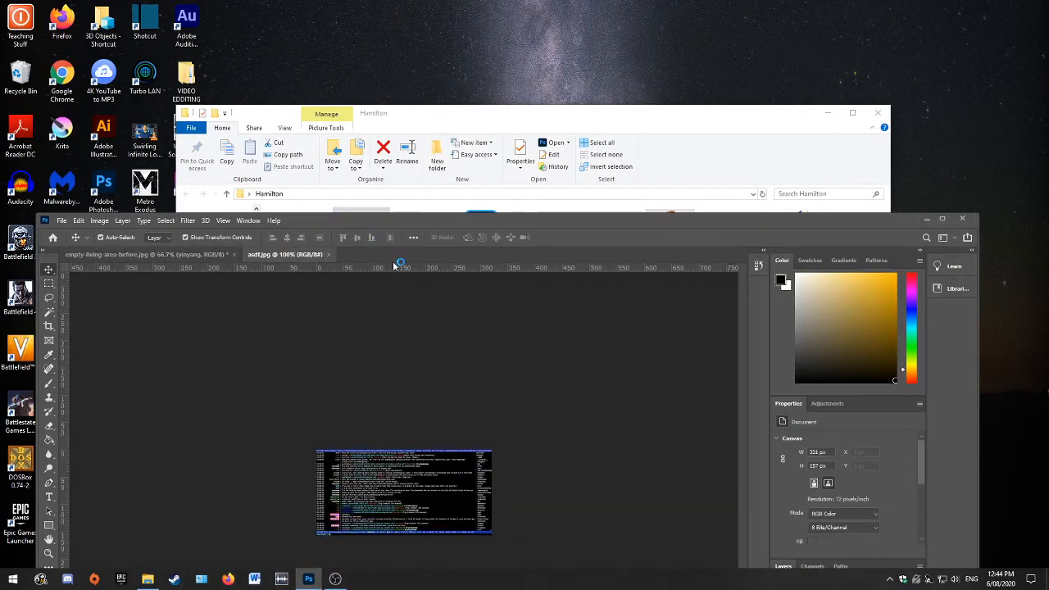
pyautogui.moveTo(633, 236); pyautogui.dragTo(664, 25)
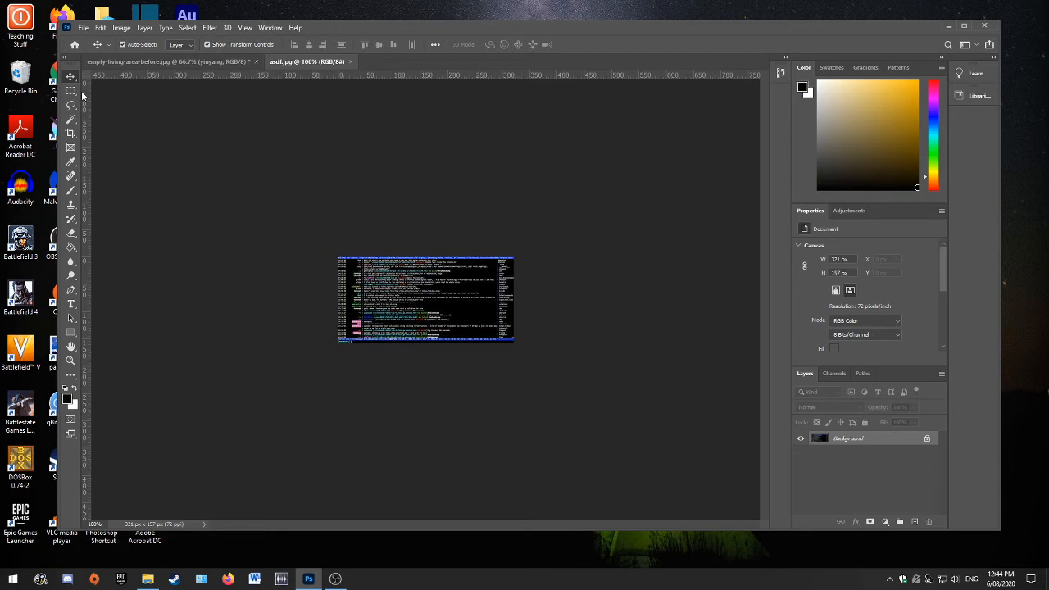
# Step: Select the whole asdf.jpg image with the Rectangular Marquee Tool and cut it to the clipboard
pyautogui.click(71, 90)
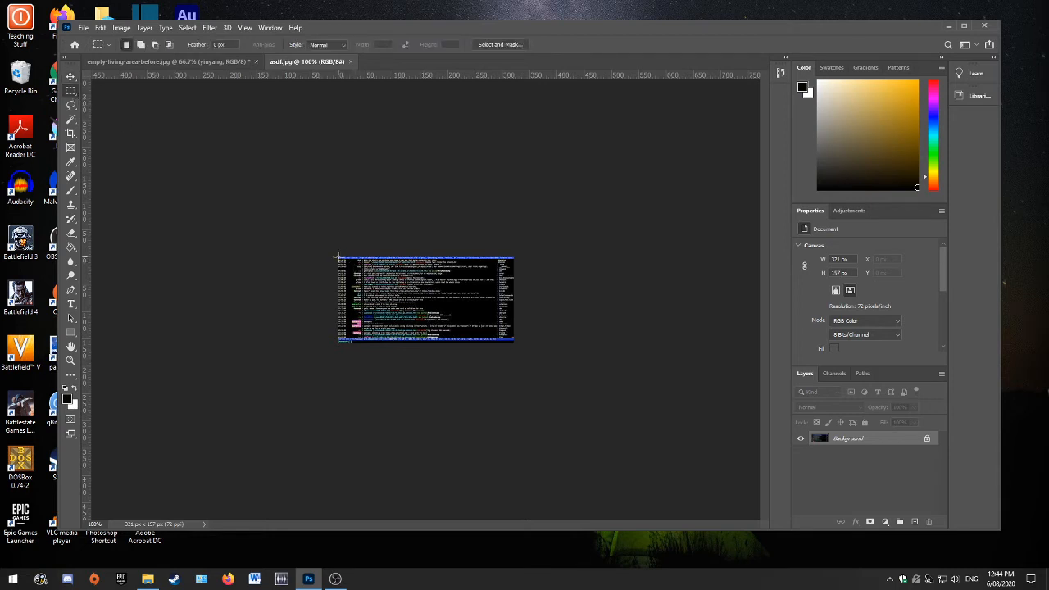
pyautogui.moveTo(338, 256); pyautogui.dragTo(583, 374)
pyautogui.click(123, 28)
pyautogui.moveTo(152, 30)
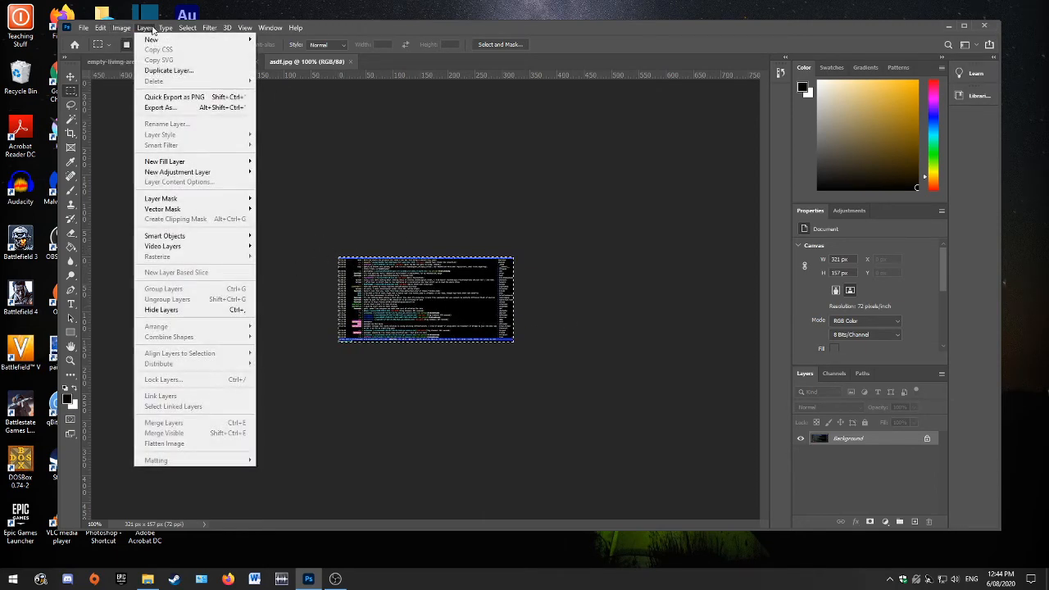
pyautogui.click(128, 93)
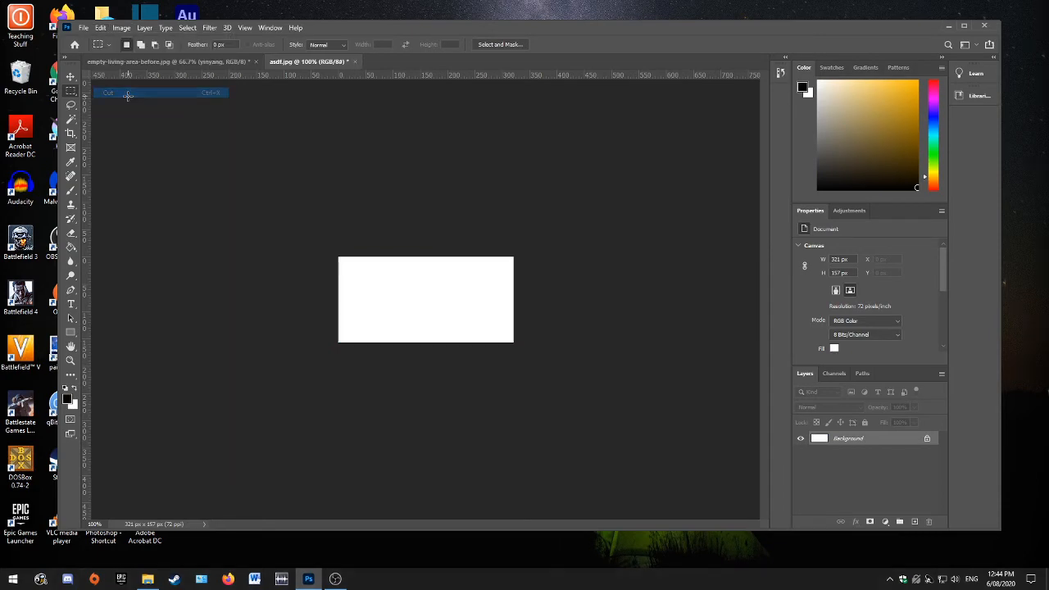
# Step: Paste the code screenshot into the living room image, place it above the table and rename its layer Rug
pyautogui.click(153, 62)
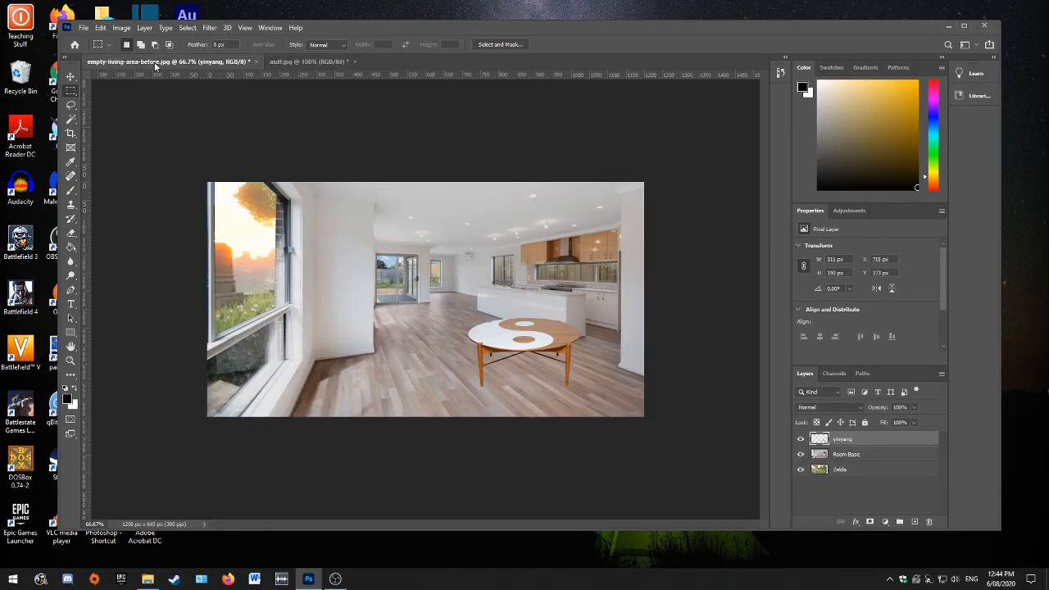
pyautogui.click(99, 28)
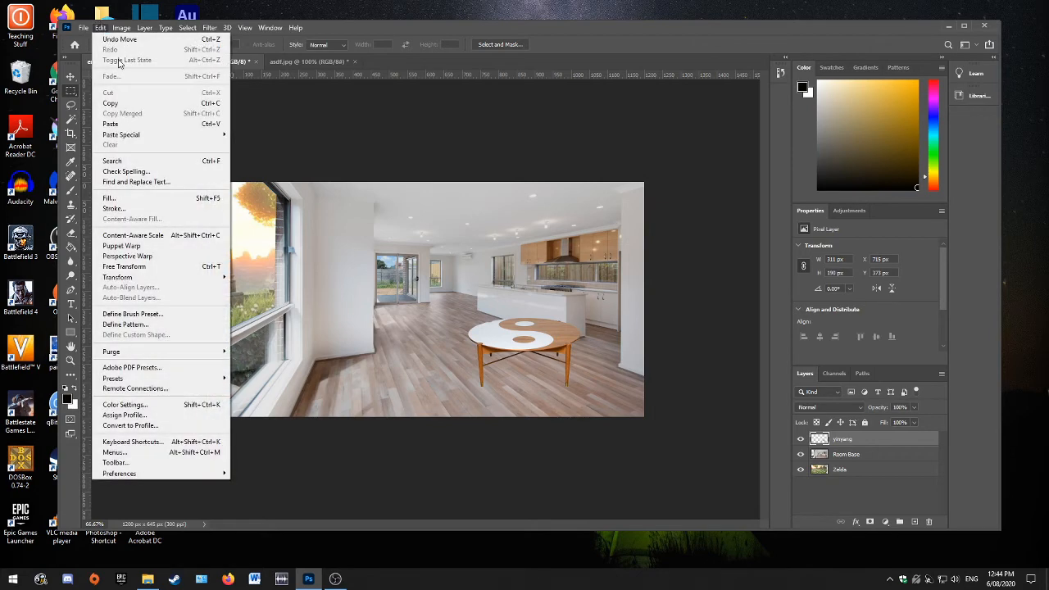
pyautogui.click(165, 125)
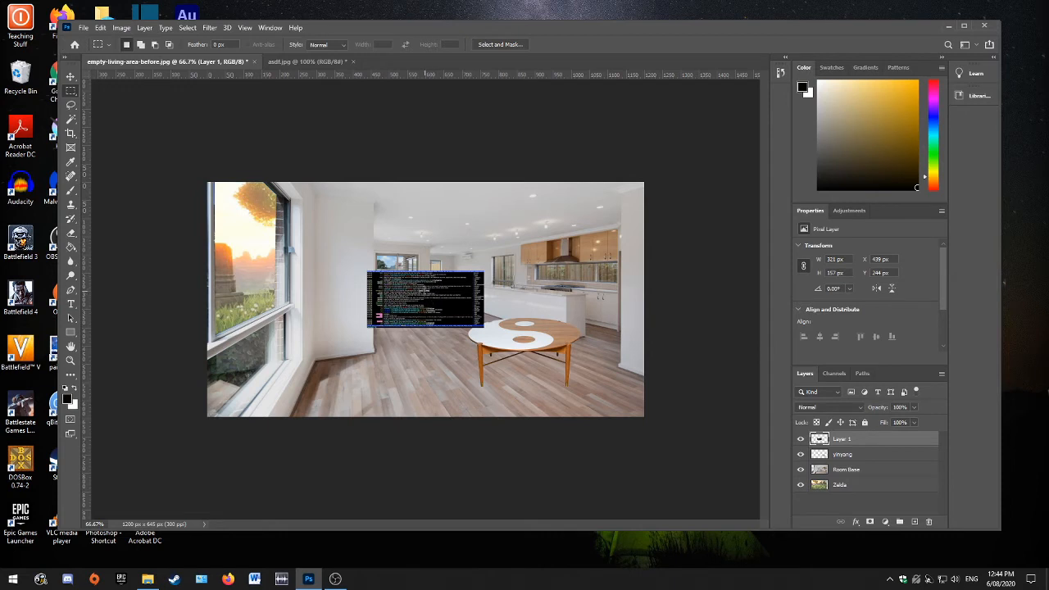
pyautogui.click(70, 76)
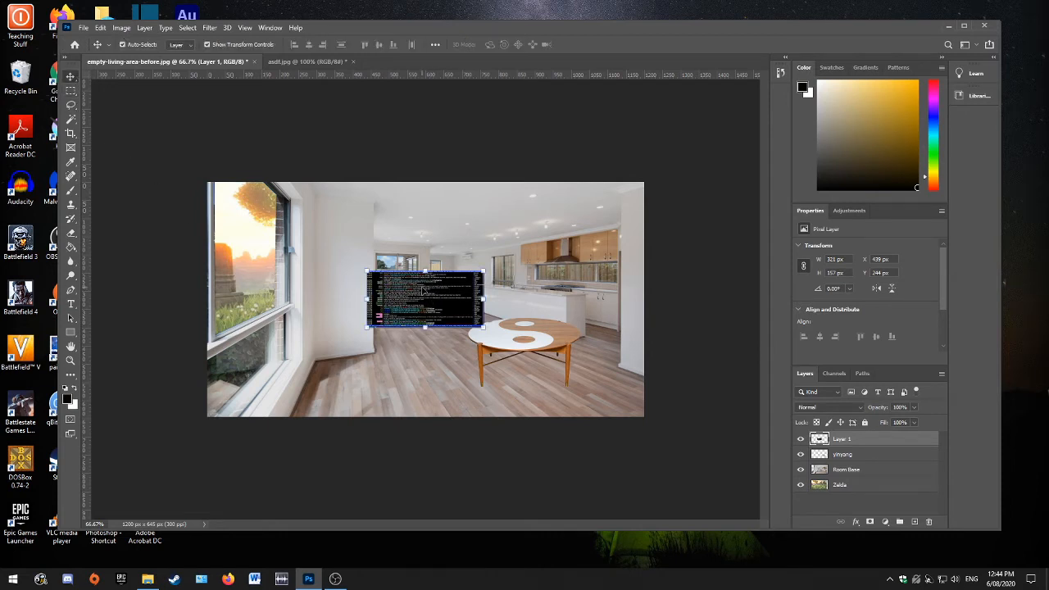
pyautogui.moveTo(423, 289); pyautogui.dragTo(480, 269)
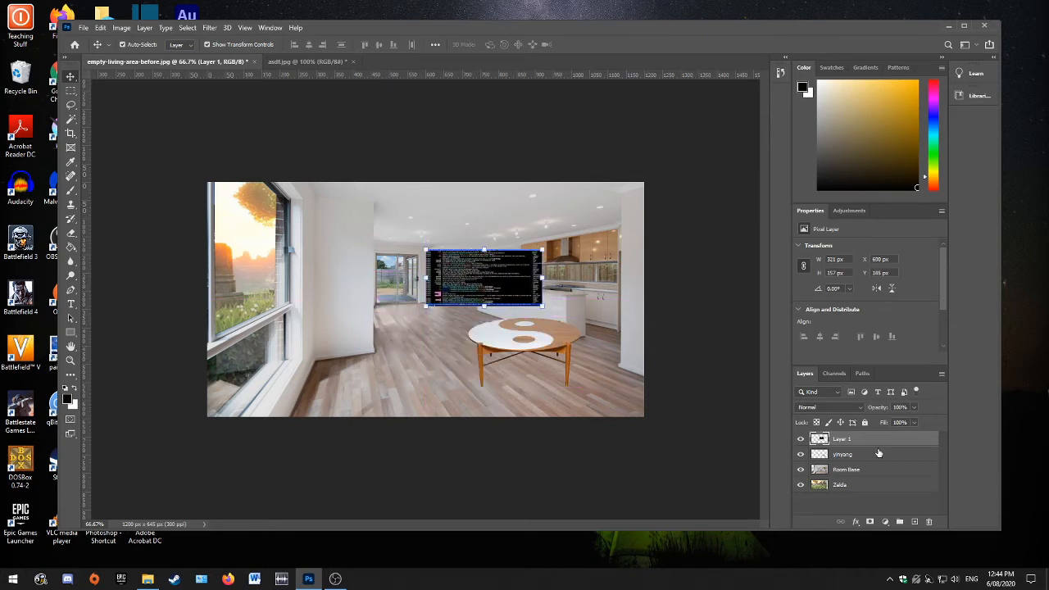
pyautogui.doubleClick(850, 440)
pyautogui.press('BackSpace')
# Step: Move the yinyang table in front of the large window and the rug onto the open floor at about X 621, Y 458 px
pyautogui.click(877, 458)
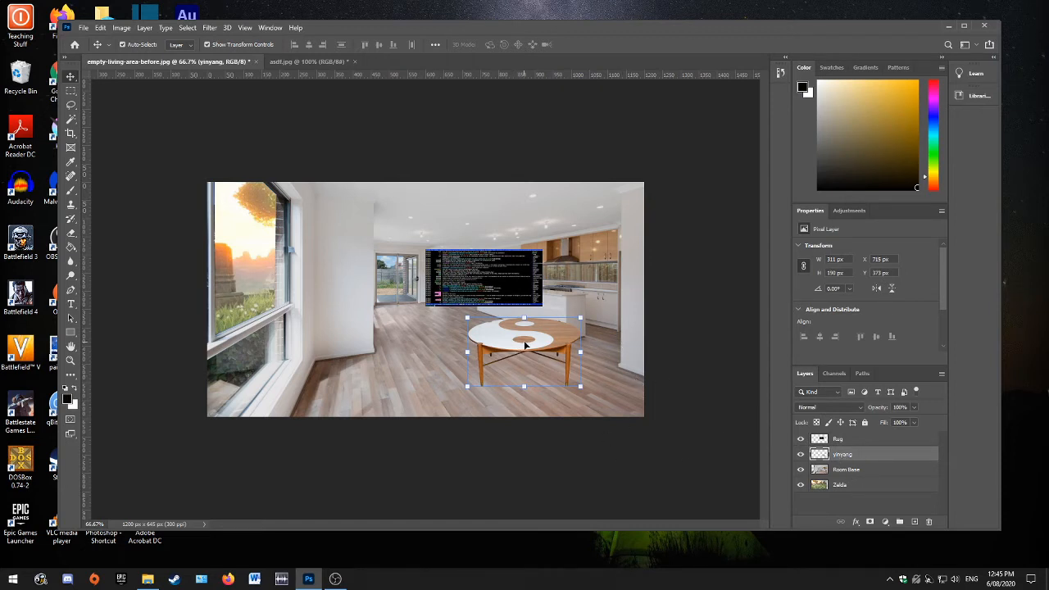
pyautogui.moveTo(525, 342); pyautogui.dragTo(269, 310)
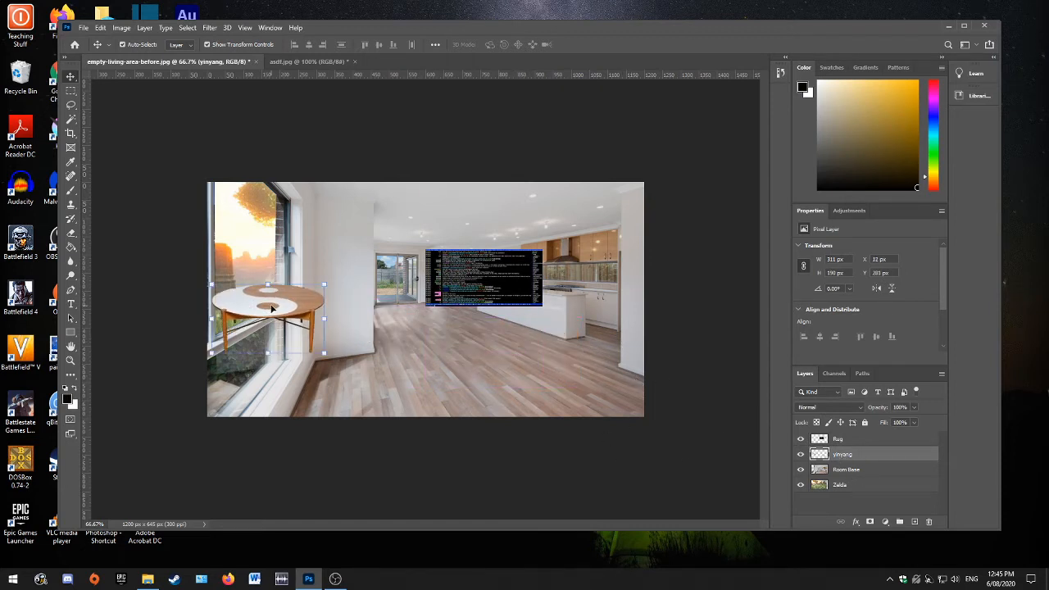
pyautogui.click(858, 442)
pyautogui.moveTo(495, 276); pyautogui.dragTo(498, 361)
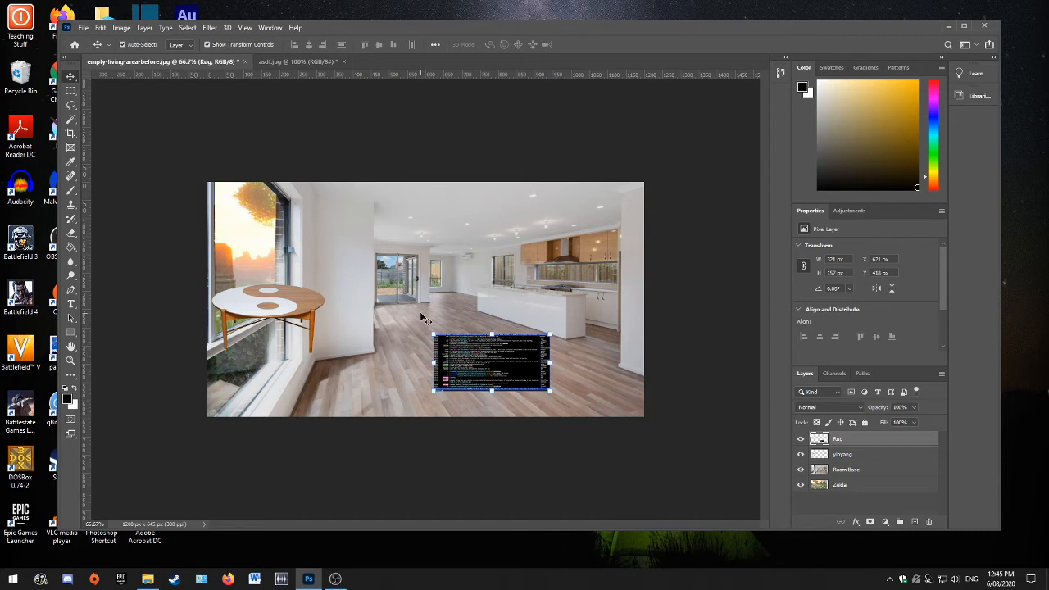
pyautogui.rightClick(440, 337)
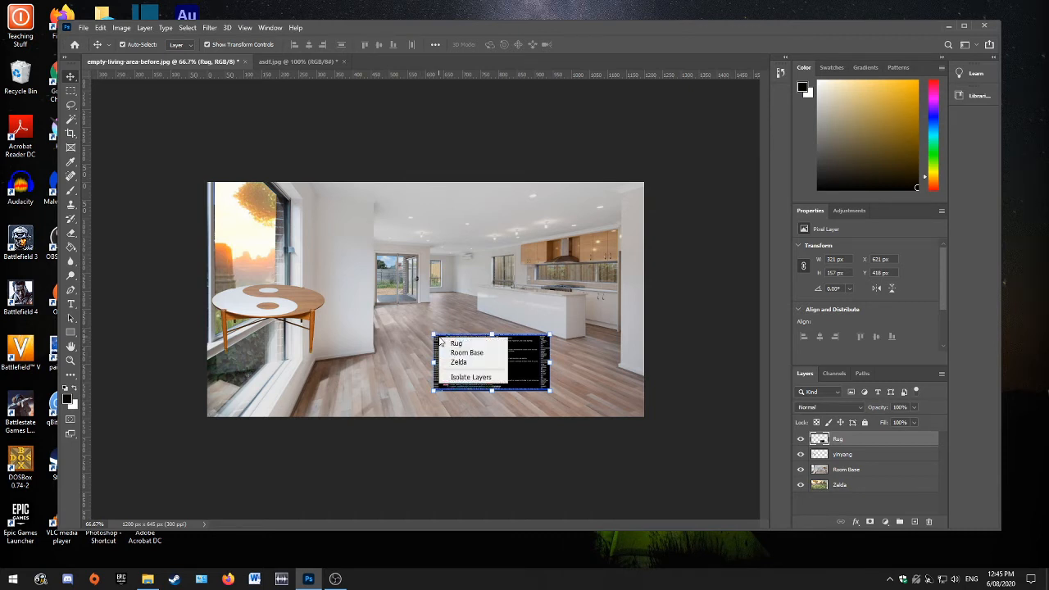
pyautogui.press('Escape')
pyautogui.rightClick(439, 337)
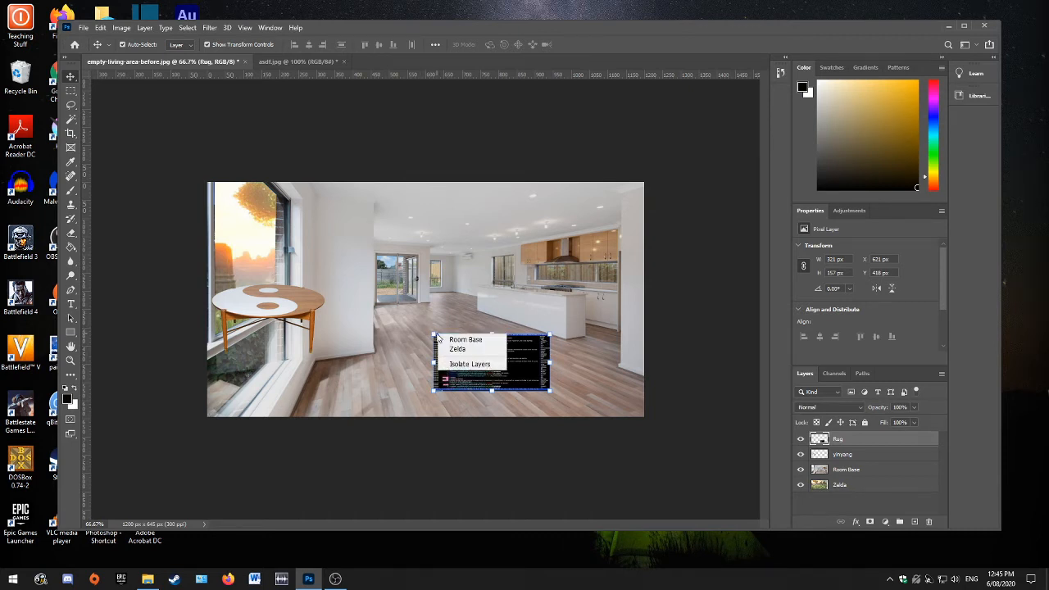
pyautogui.click(531, 339)
pyautogui.rightClick(531, 339)
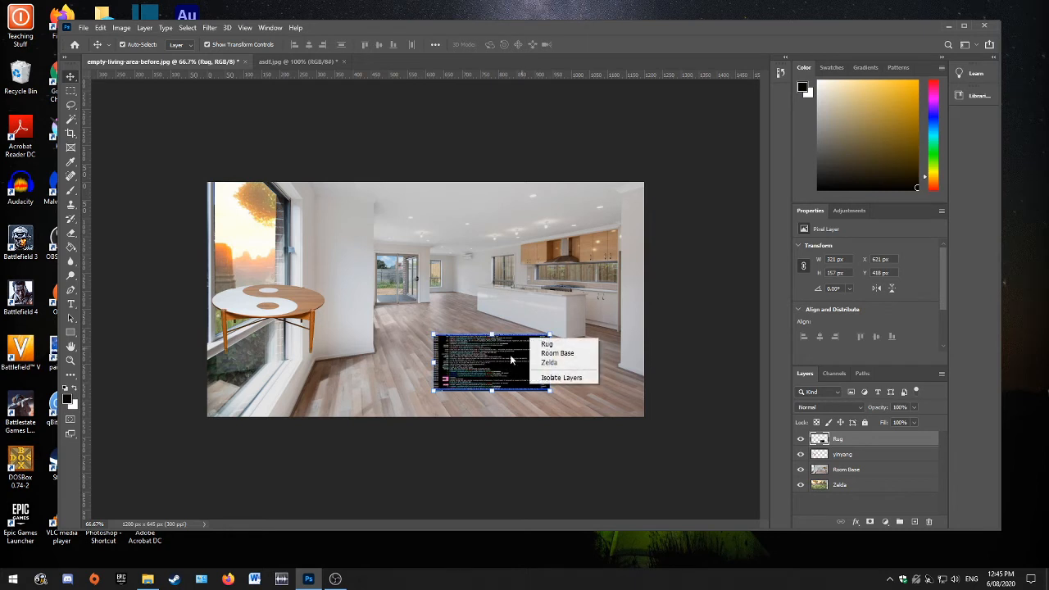
pyautogui.click(526, 347)
pyautogui.rightClick(547, 339)
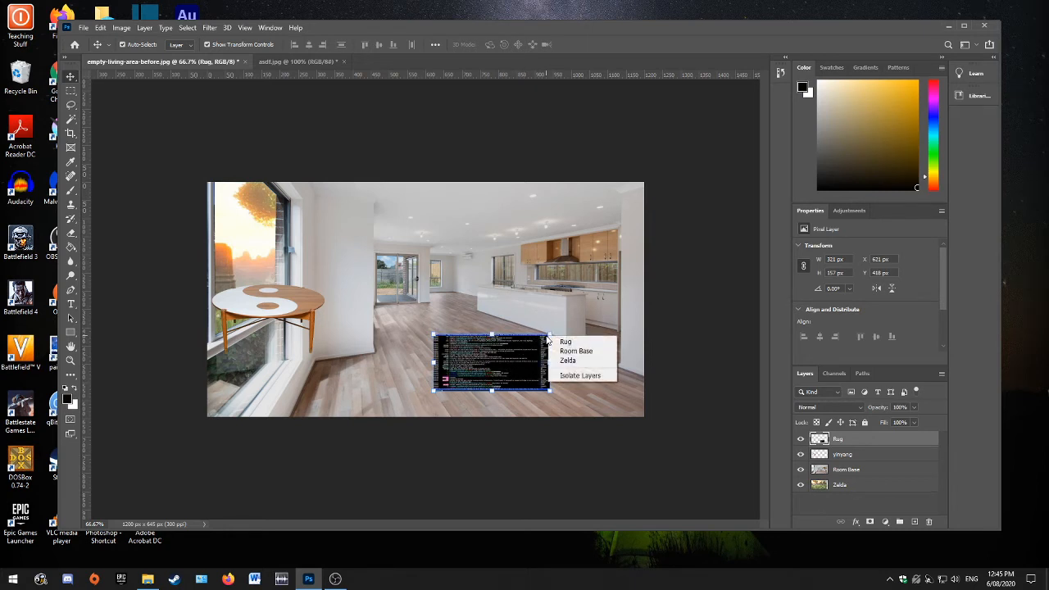
pyautogui.click(527, 340)
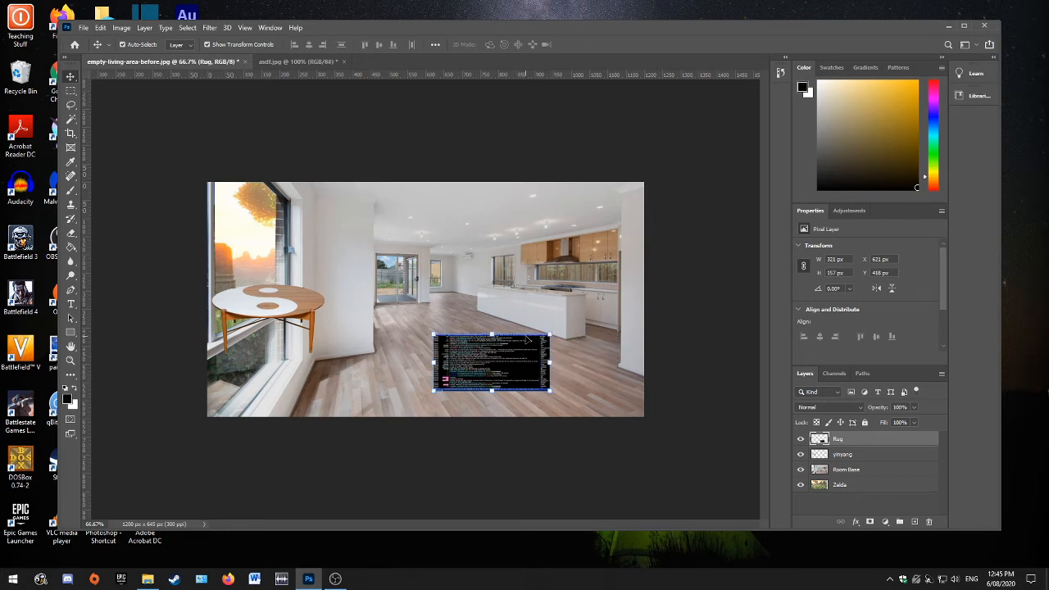
pyautogui.click(190, 46)
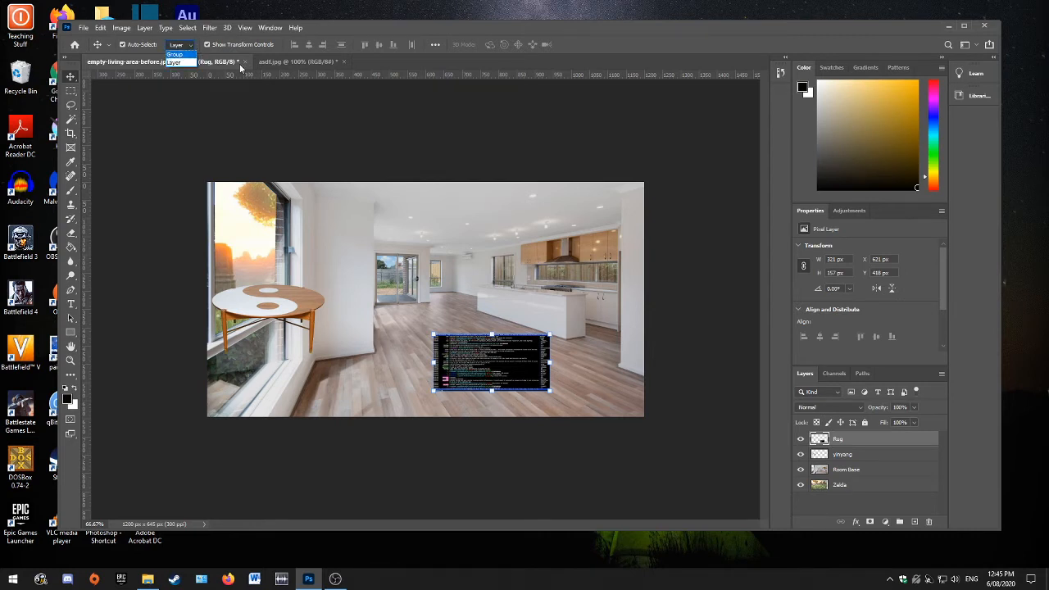
pyautogui.click(376, 38)
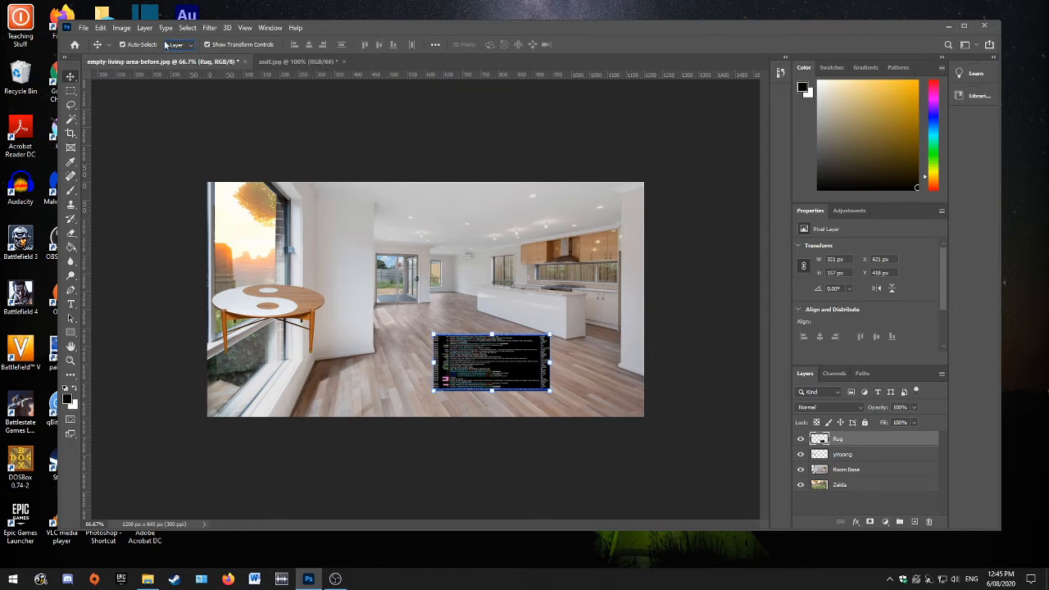
# Step: Move the rug up beside the kitchen island at about X 513, Y 298 px
pyautogui.moveTo(504, 364); pyautogui.dragTo(465, 320)
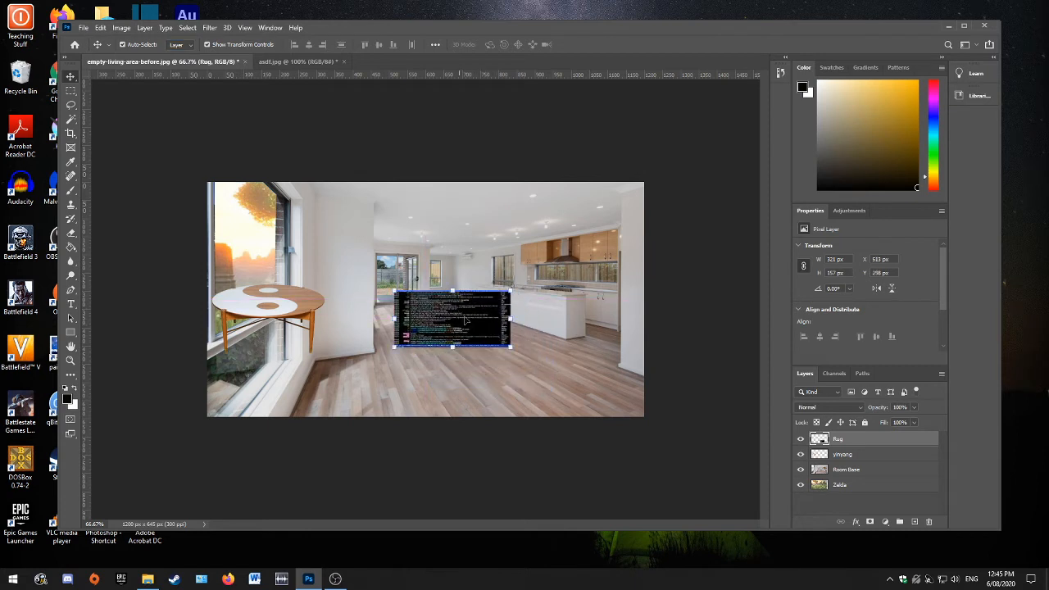
pyautogui.rightClick(509, 318)
pyautogui.rightClick(469, 319)
pyautogui.rightClick(469, 319)
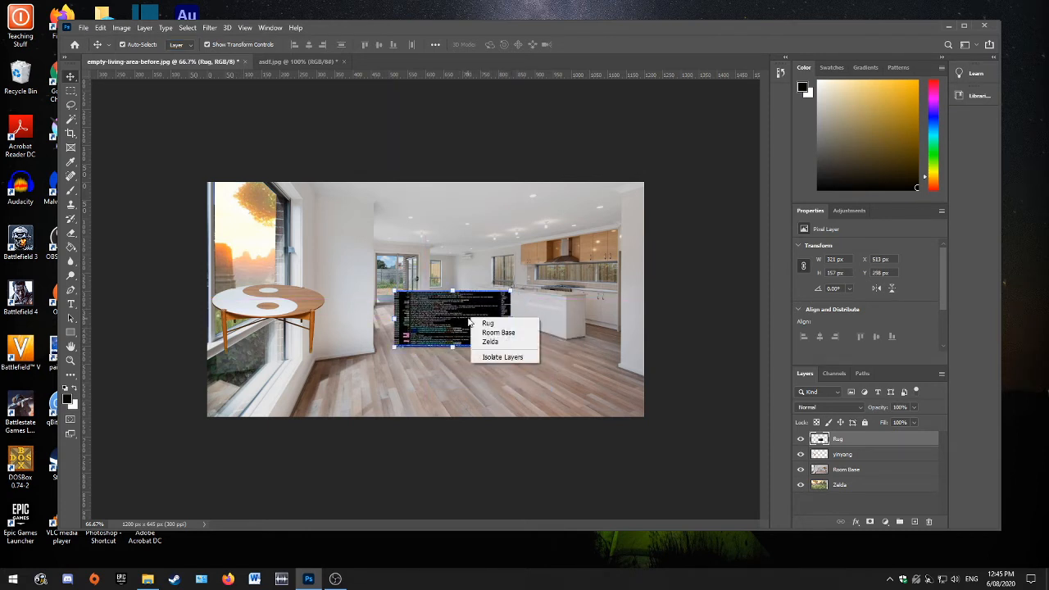
pyautogui.click(453, 293)
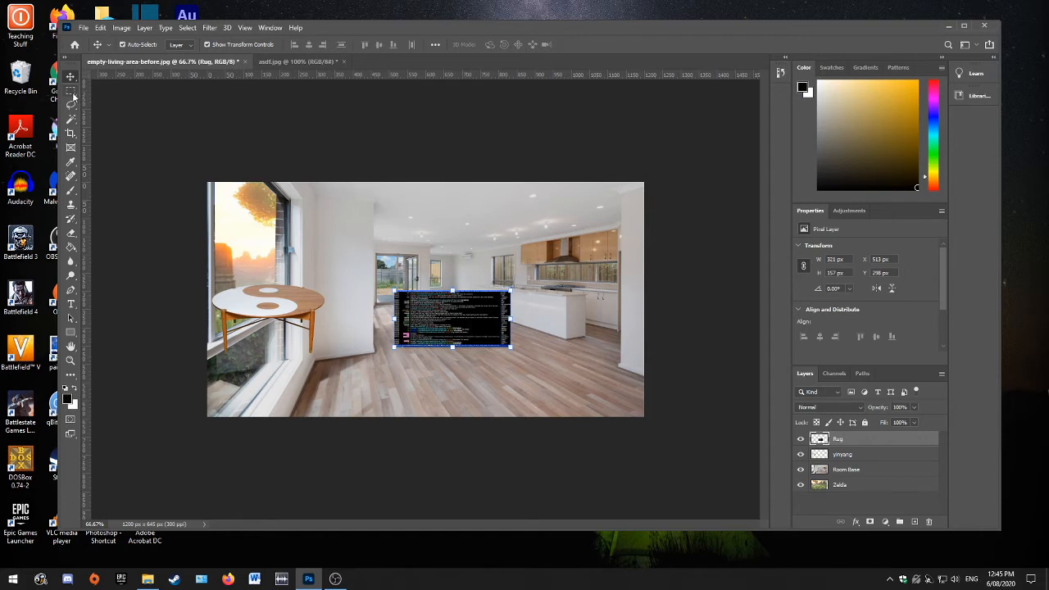
pyautogui.rightClick(451, 288)
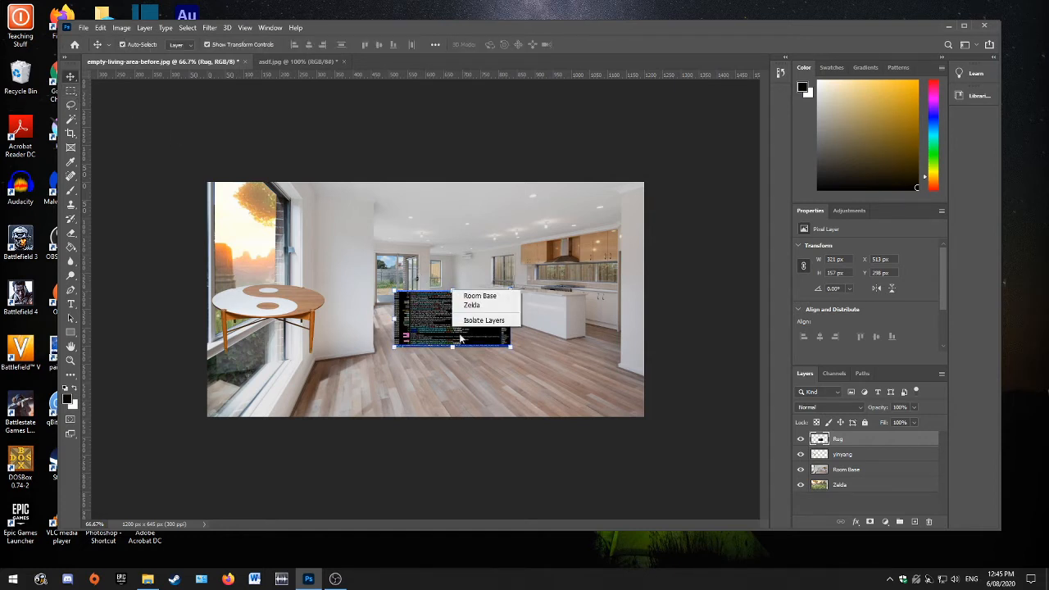
pyautogui.click(427, 326)
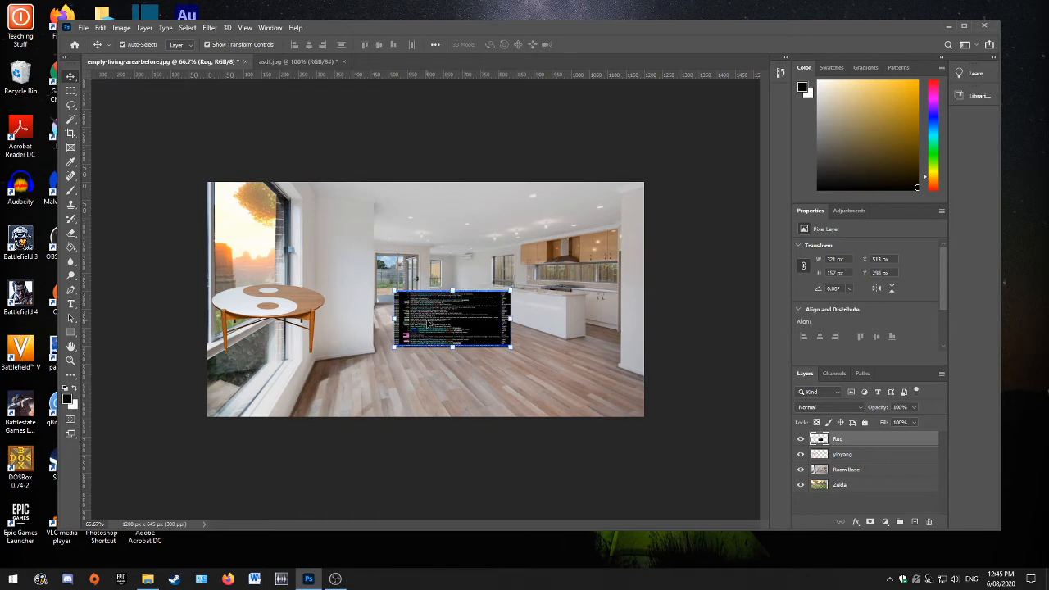
pyautogui.rightClick(427, 323)
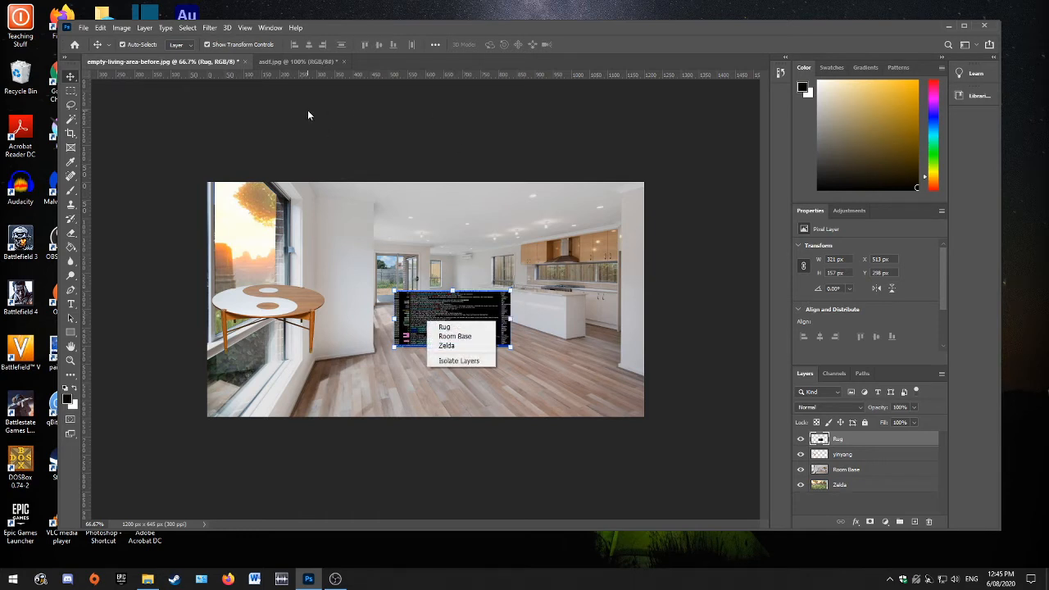
pyautogui.click(438, 48)
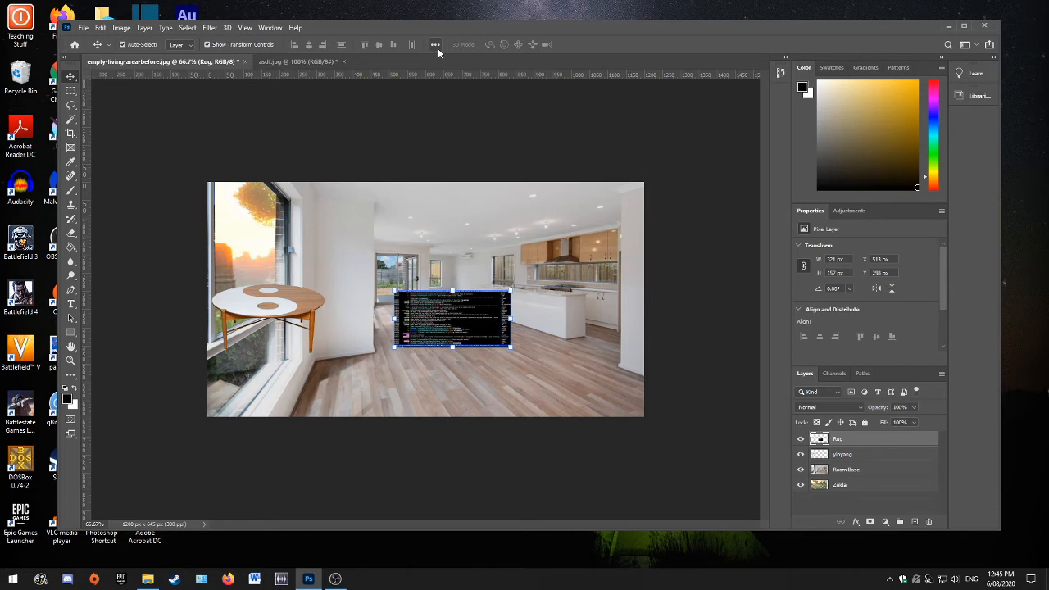
pyautogui.click(437, 46)
pyautogui.click(542, 34)
pyautogui.rightClick(497, 313)
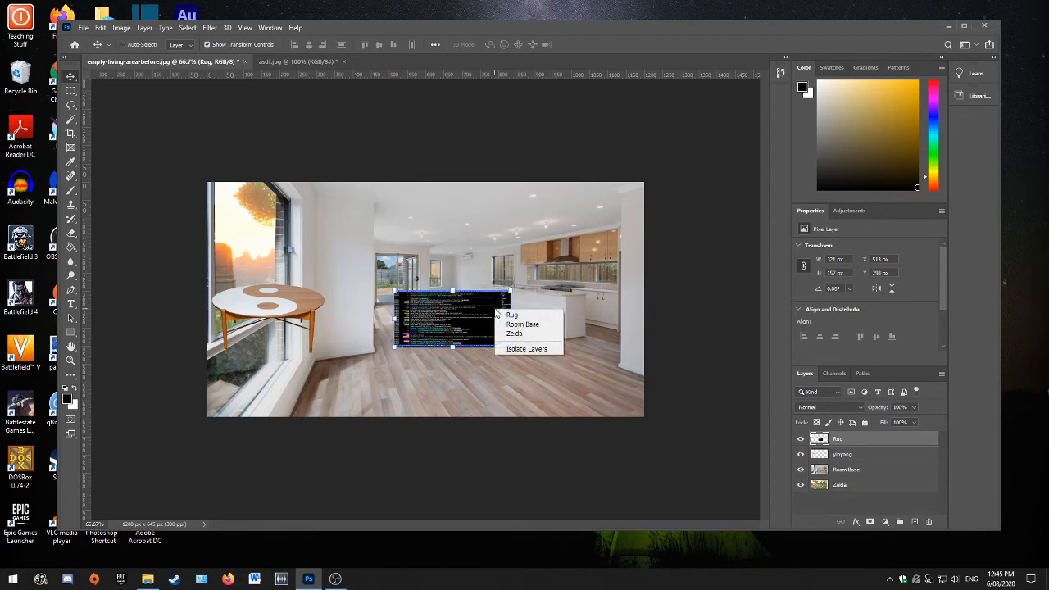
pyautogui.rightClick(511, 292)
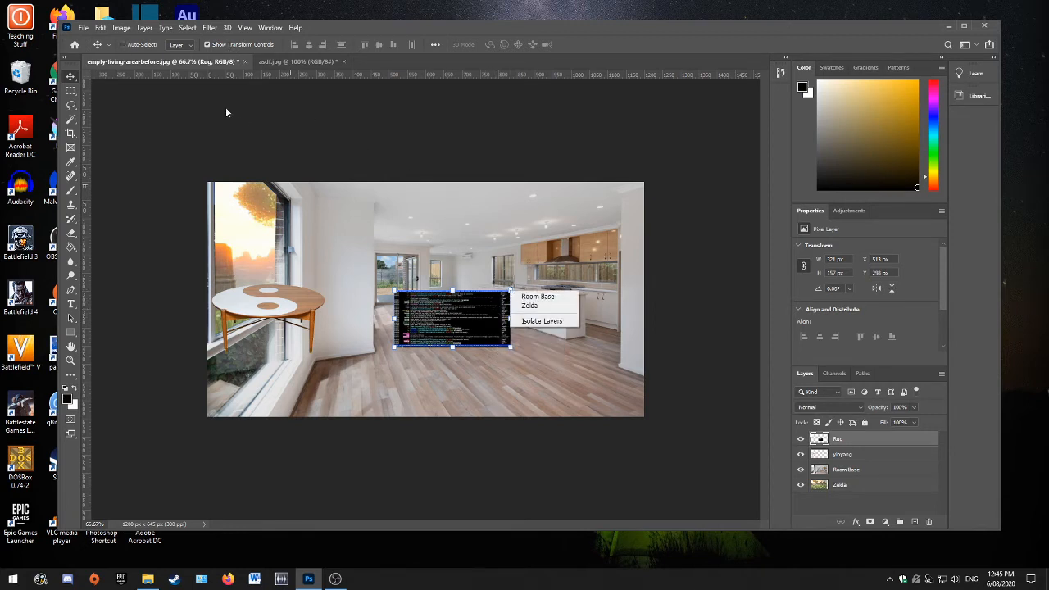
pyautogui.click(138, 44)
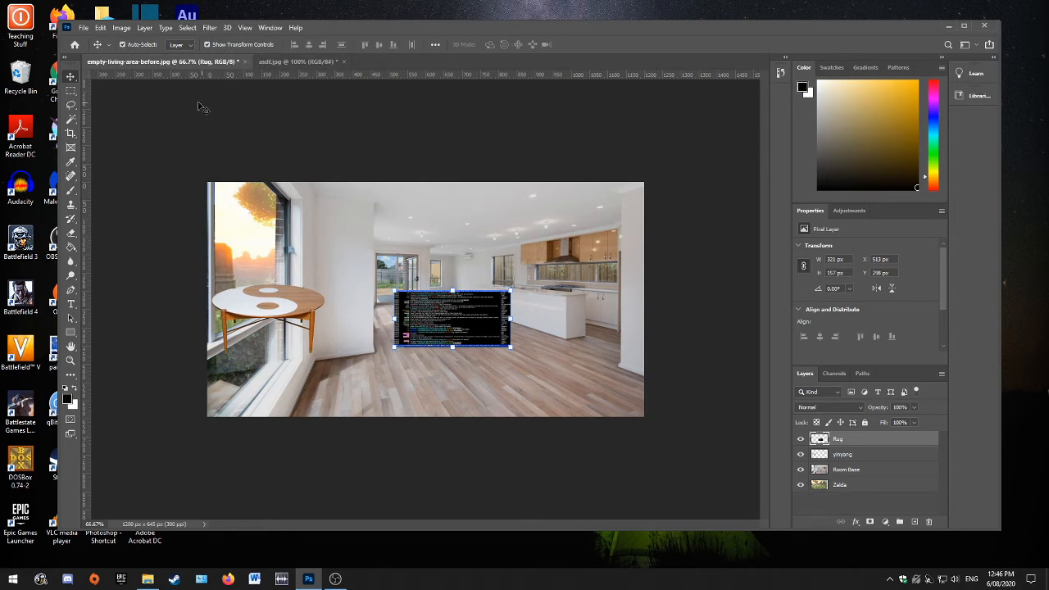
pyautogui.rightClick(75, 79)
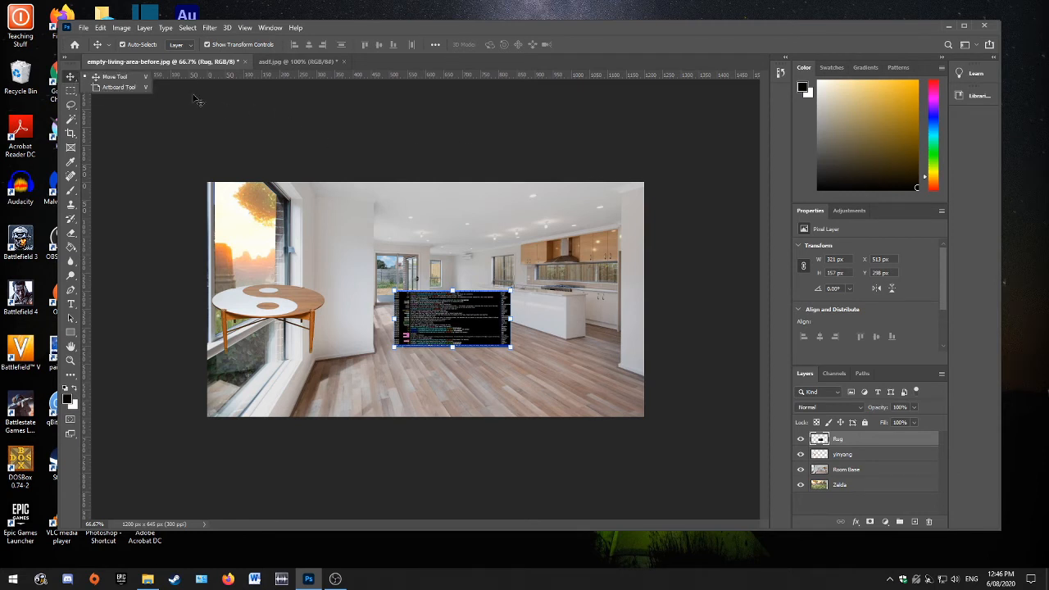
pyautogui.click(133, 79)
pyautogui.rightClick(471, 319)
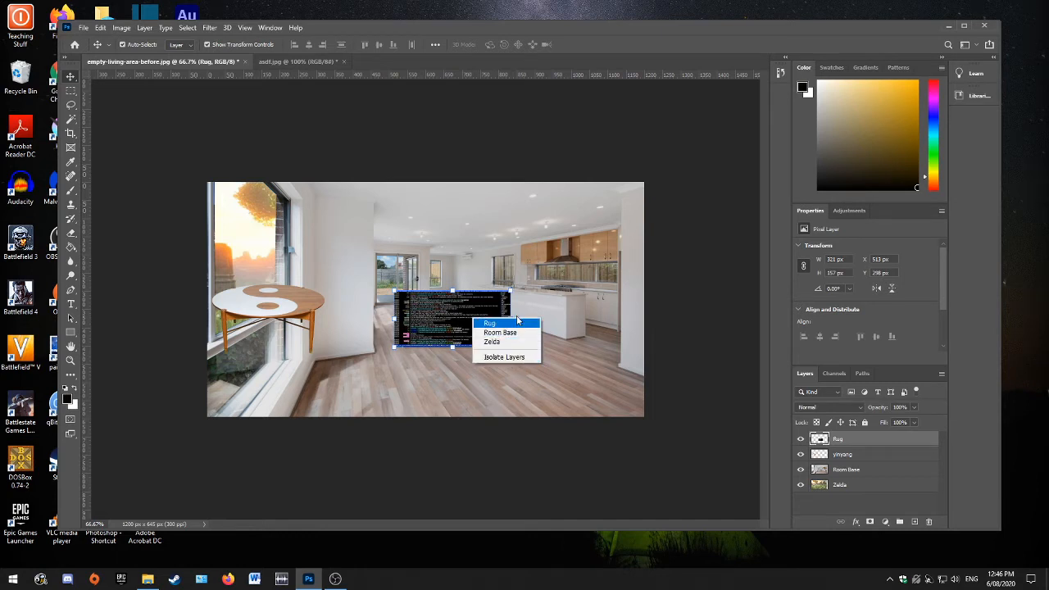
pyautogui.click(483, 137)
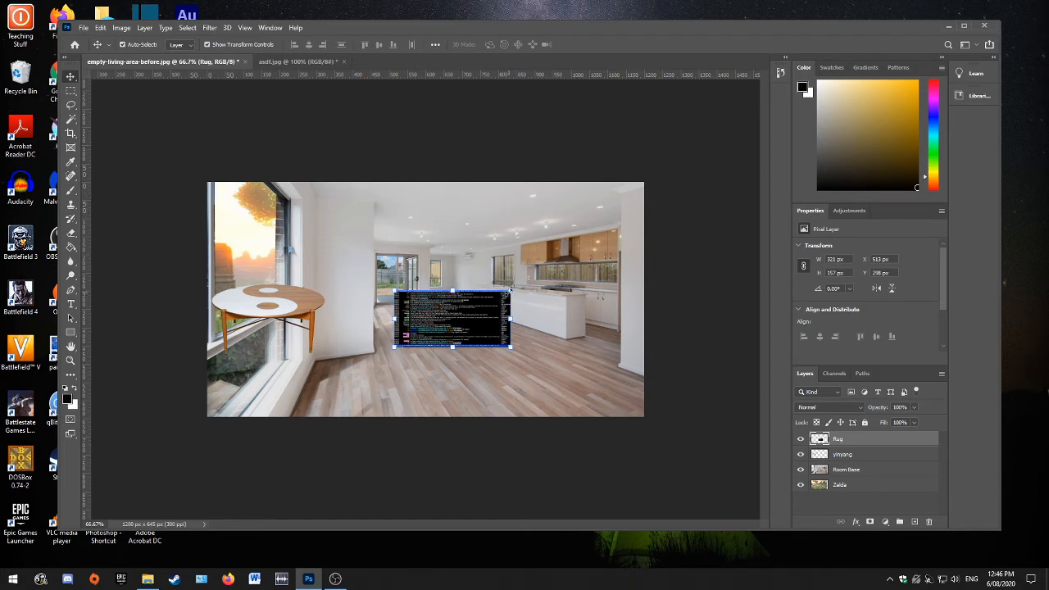
pyautogui.rightClick(512, 288)
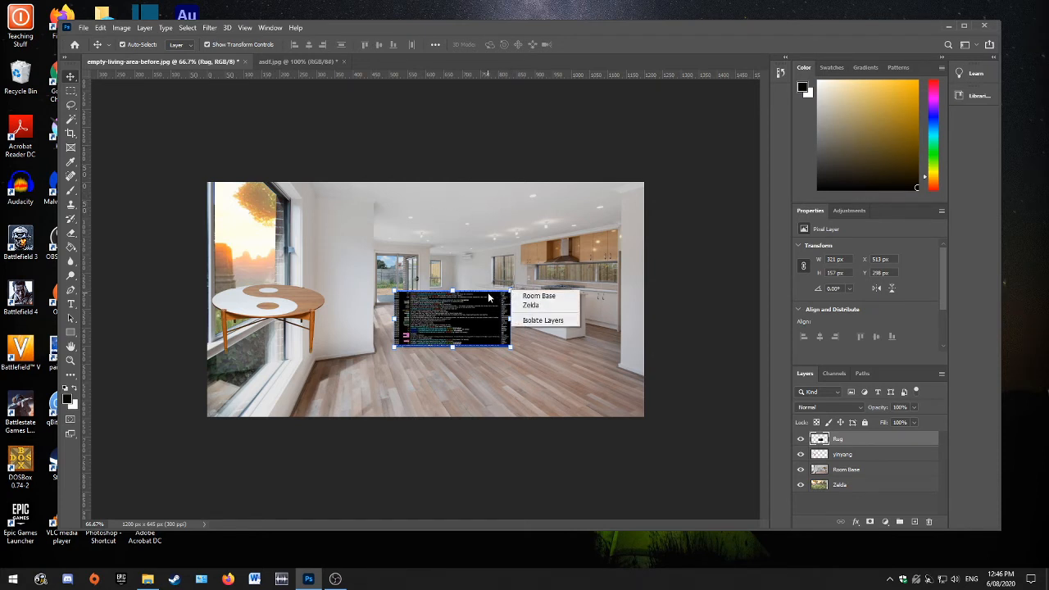
pyautogui.rightClick(453, 290)
pyautogui.rightClick(434, 322)
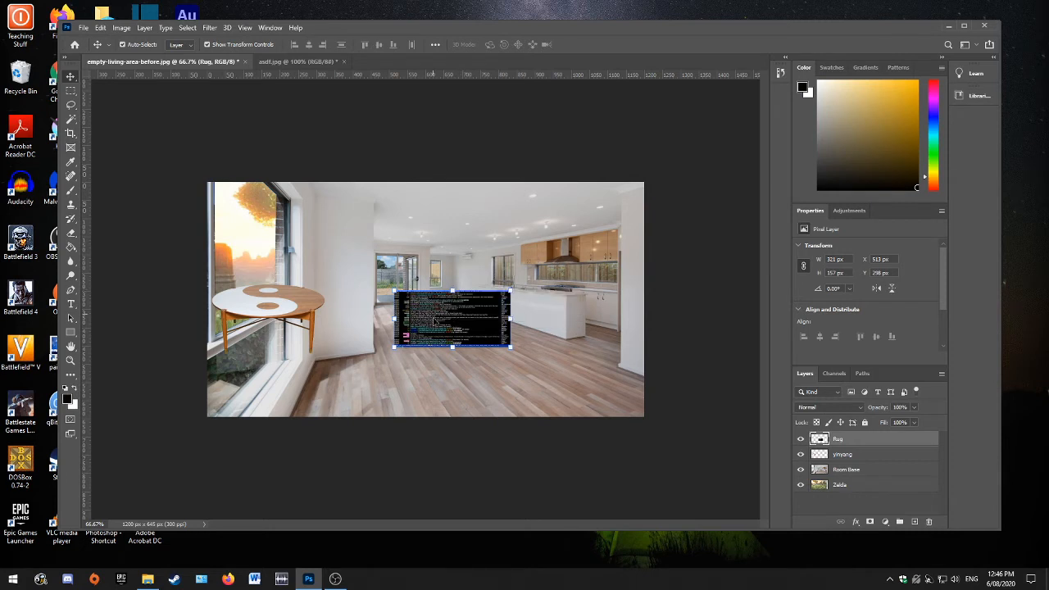
pyautogui.click(442, 323)
pyautogui.rightClick(435, 318)
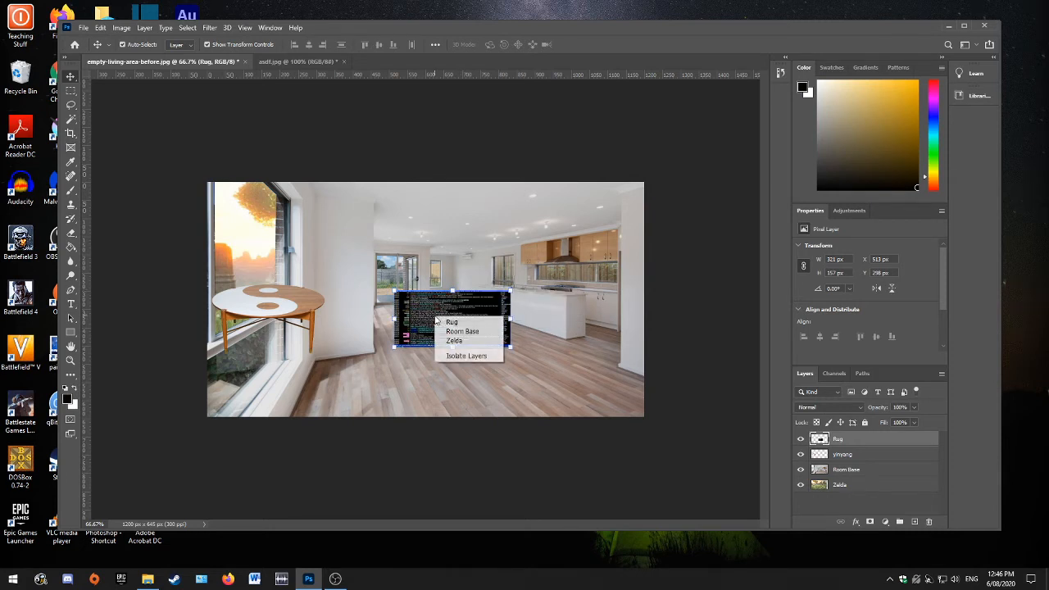
# Step: Hide the yinyang, Room Base and Zelda layers, leaving only the Rug layer visible
pyautogui.click(802, 457)
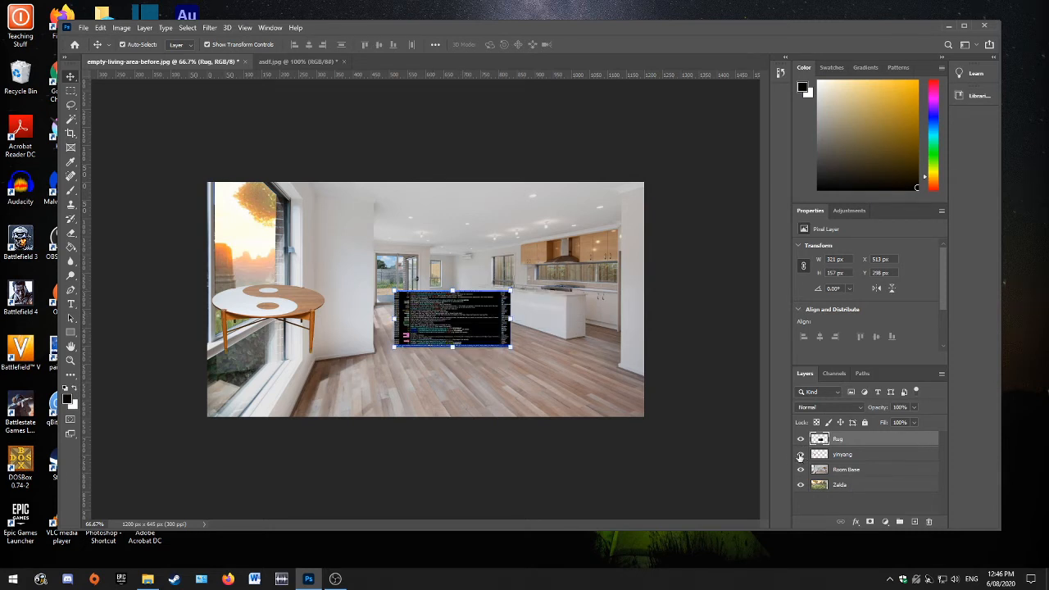
pyautogui.click(801, 458)
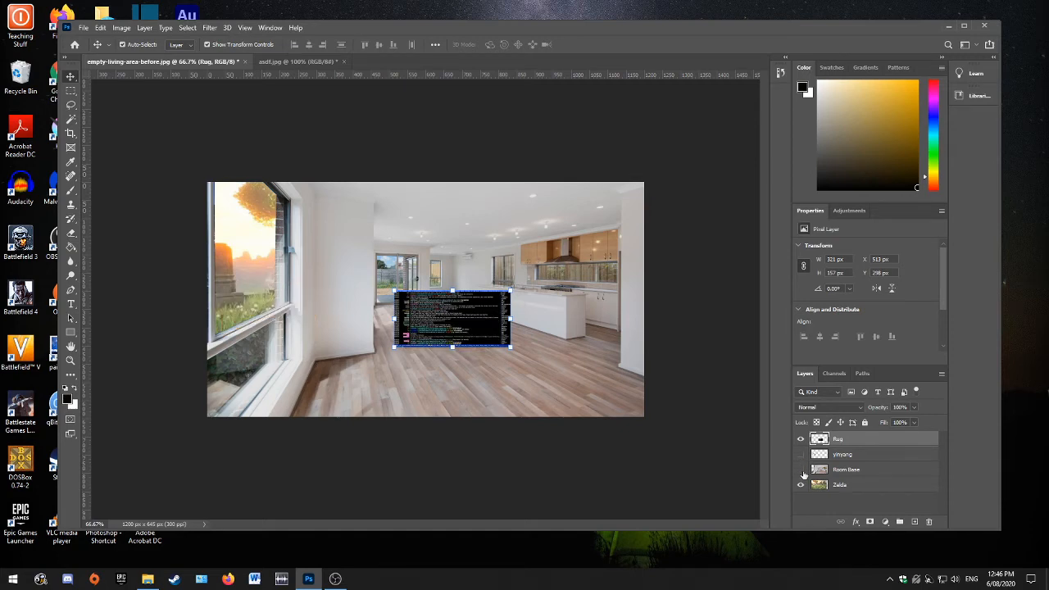
pyautogui.click(800, 469)
pyautogui.click(794, 494)
pyautogui.click(800, 484)
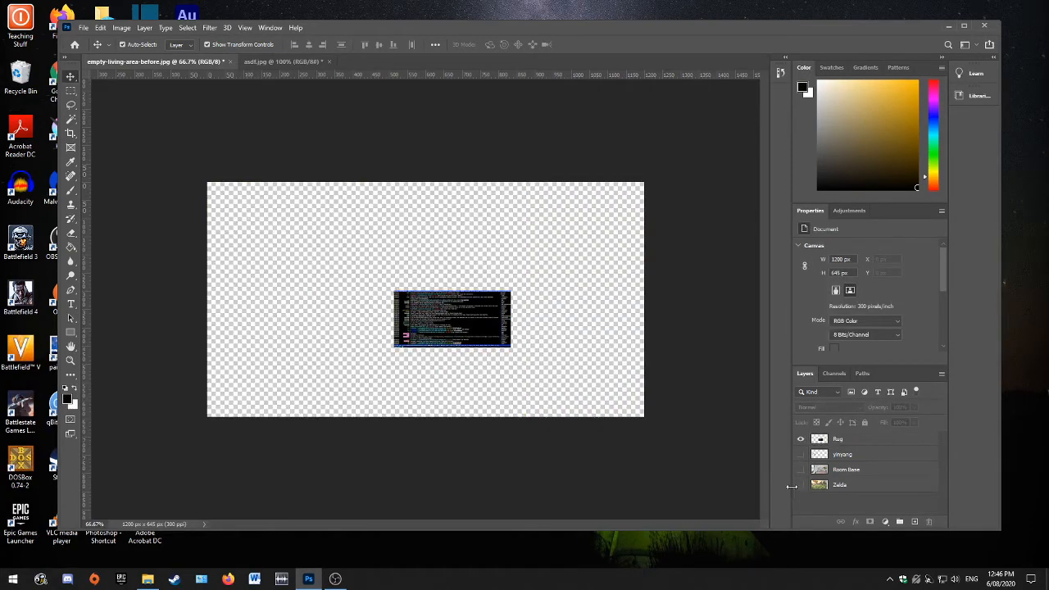
# Step: Select the rug on the empty canvas and move it to about X 544, Y 224 px
pyautogui.rightClick(481, 319)
pyautogui.click(478, 313)
pyautogui.click(413, 311)
pyautogui.moveTo(413, 311); pyautogui.dragTo(424, 284)
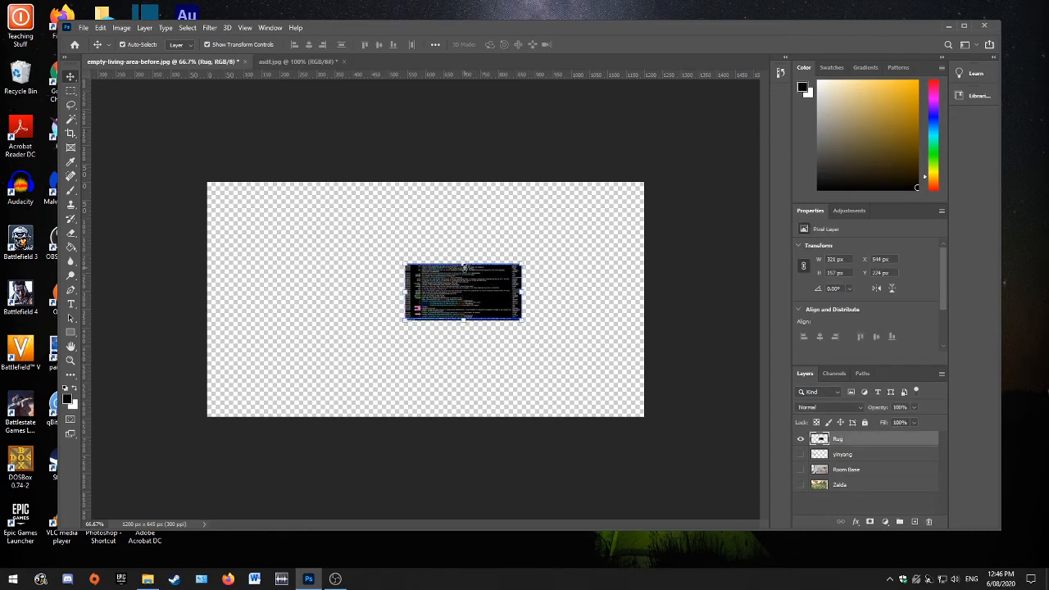
pyautogui.rightClick(464, 265)
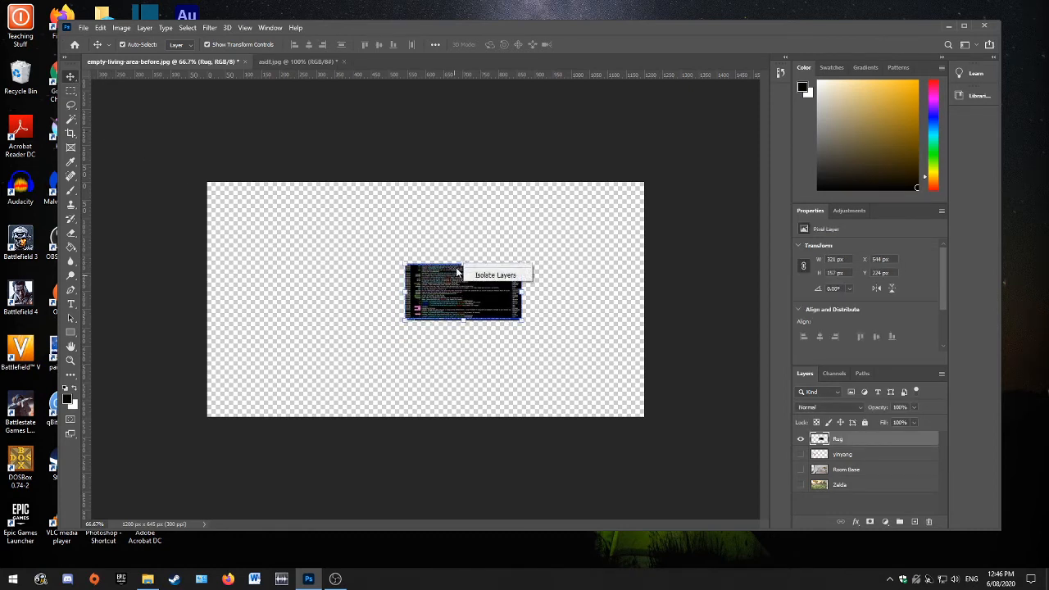
pyautogui.click(461, 264)
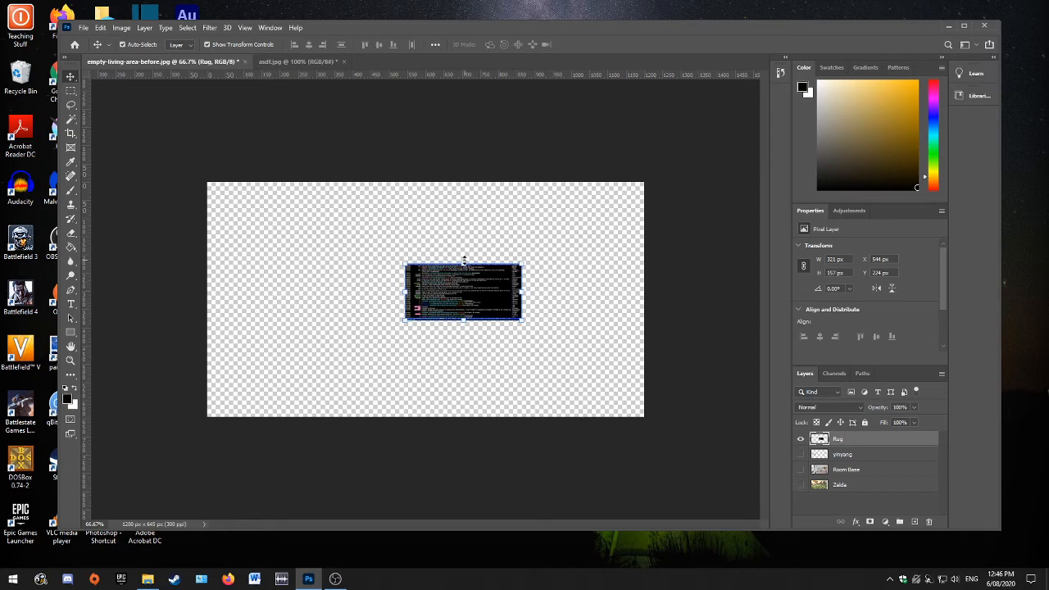
pyautogui.click(464, 261)
# Step: Scale the rug proportionally to about 113.64%, roughly 365 px wide, using Free Transform
pyautogui.moveTo(519, 263); pyautogui.dragTo(538, 257)
pyautogui.rightClick(537, 259)
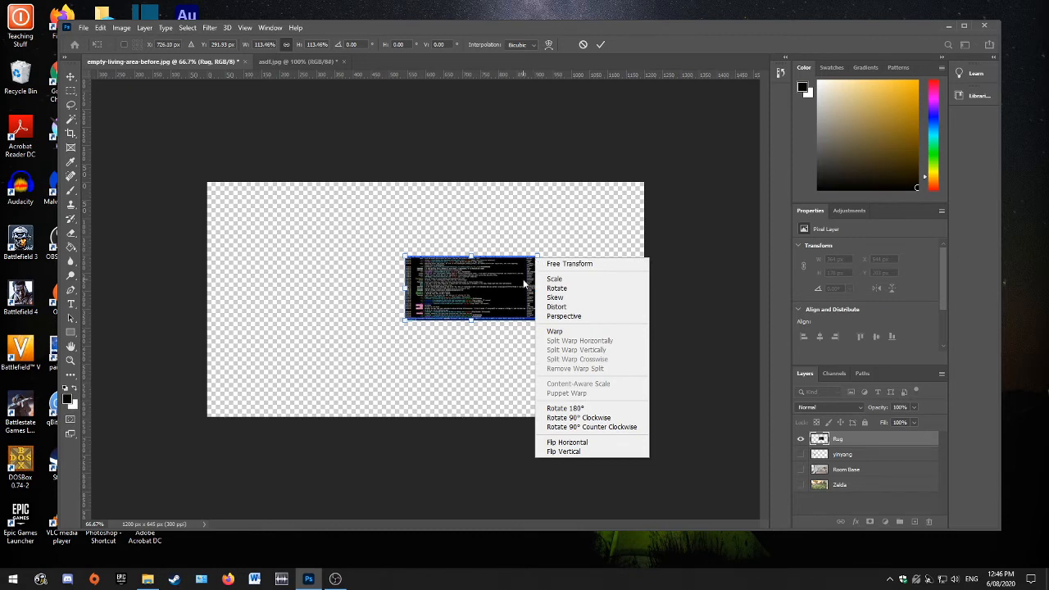
pyautogui.click(522, 267)
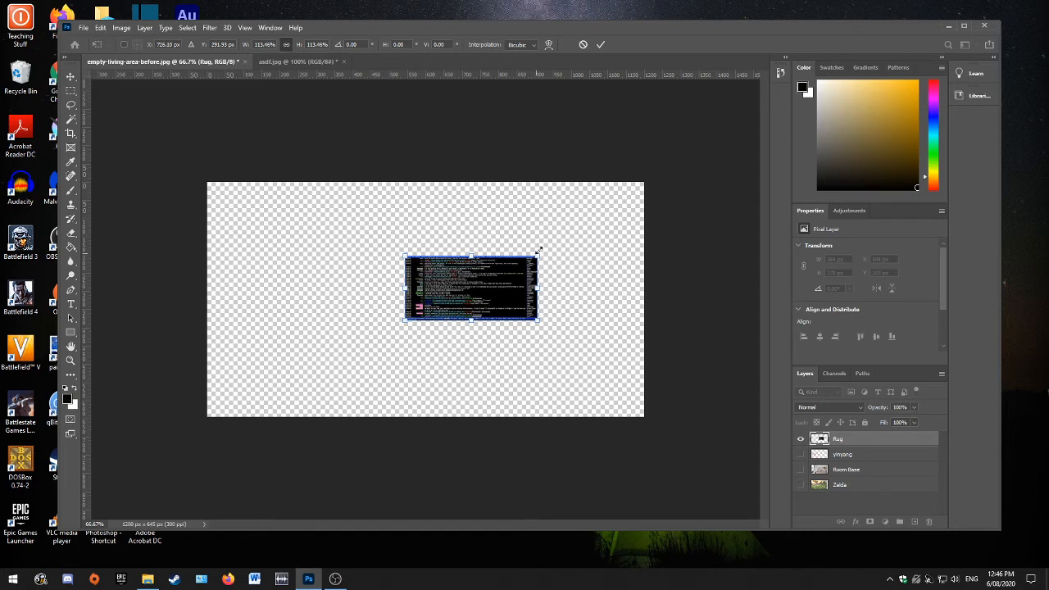
pyautogui.rightClick(539, 254)
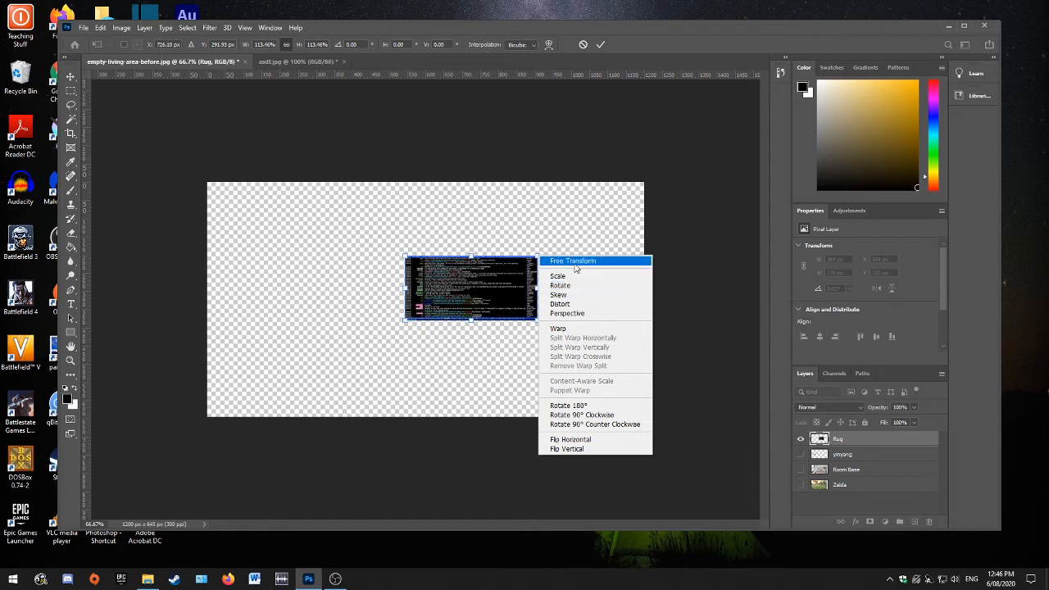
pyautogui.click(575, 262)
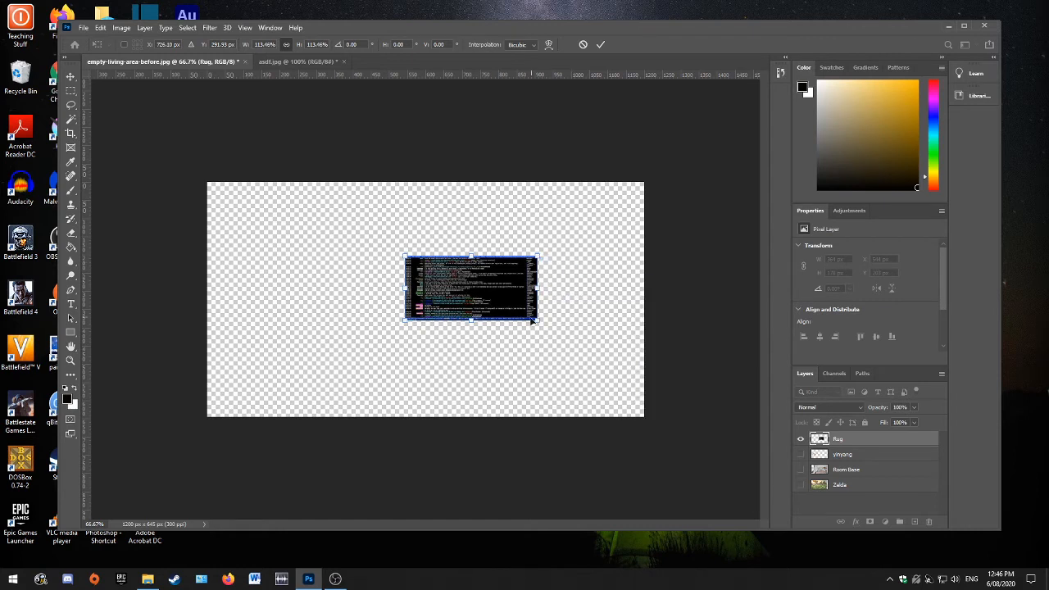
pyautogui.moveTo(539, 319); pyautogui.dragTo(540, 321)
pyautogui.rightClick(541, 254)
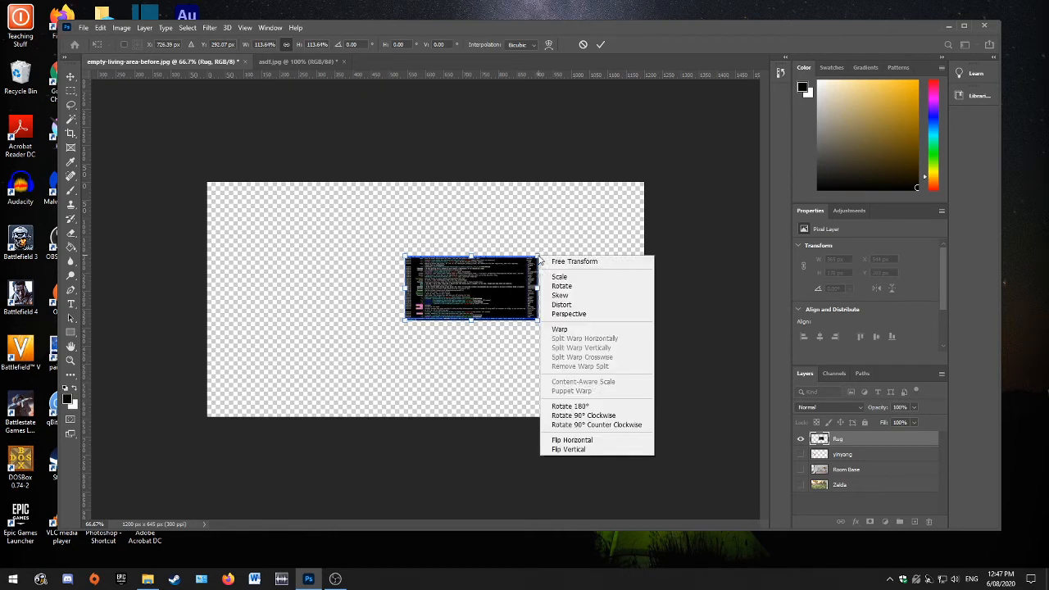
pyautogui.click(598, 305)
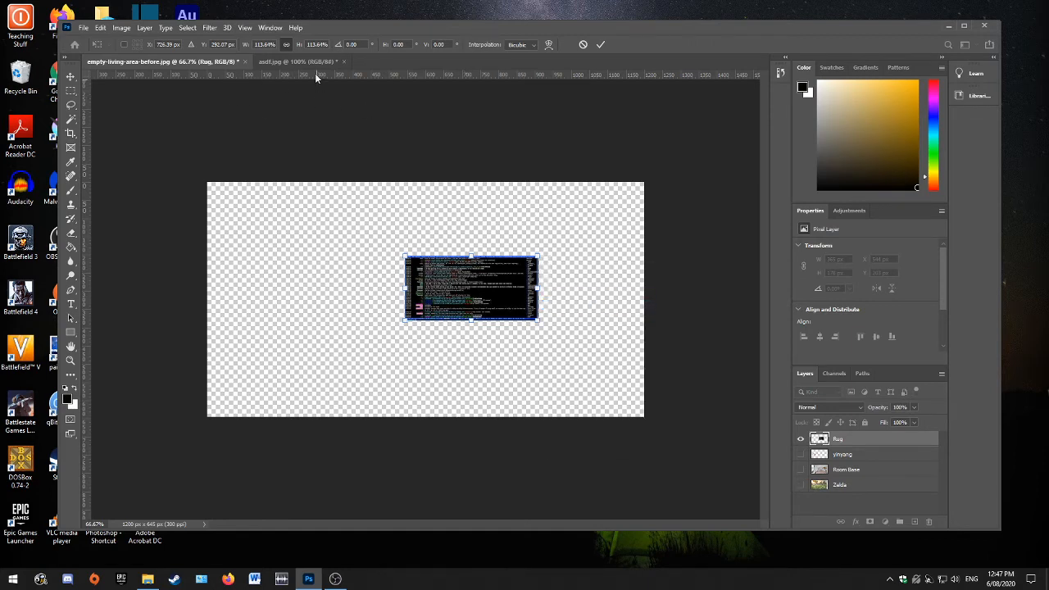
# Step: Show the yinyang, Room Base and Zelda layers again
pyautogui.click(800, 454)
pyautogui.click(801, 454)
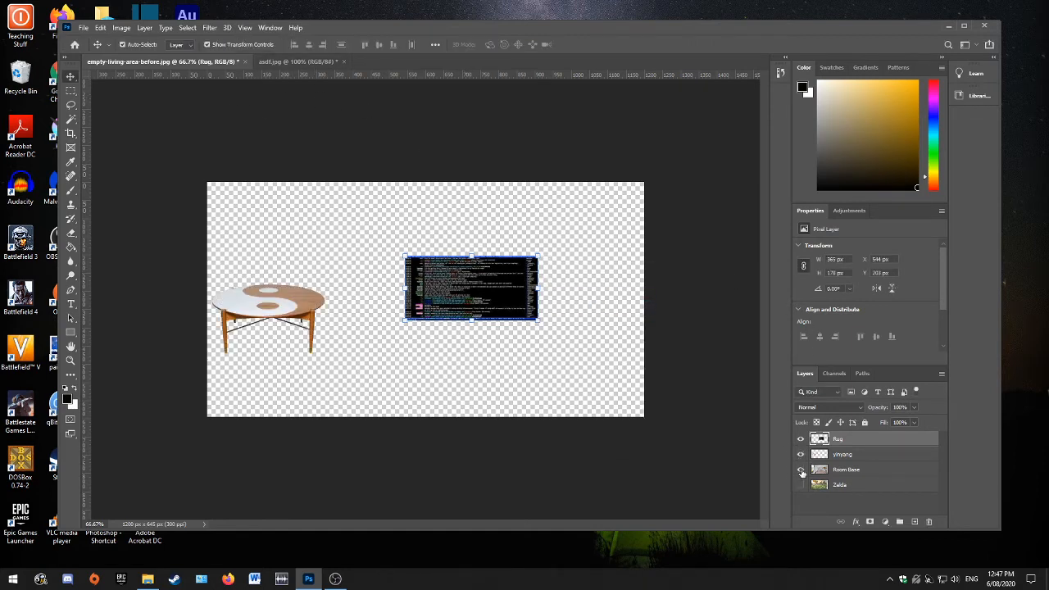
pyautogui.click(801, 470)
pyautogui.click(800, 484)
pyautogui.click(801, 485)
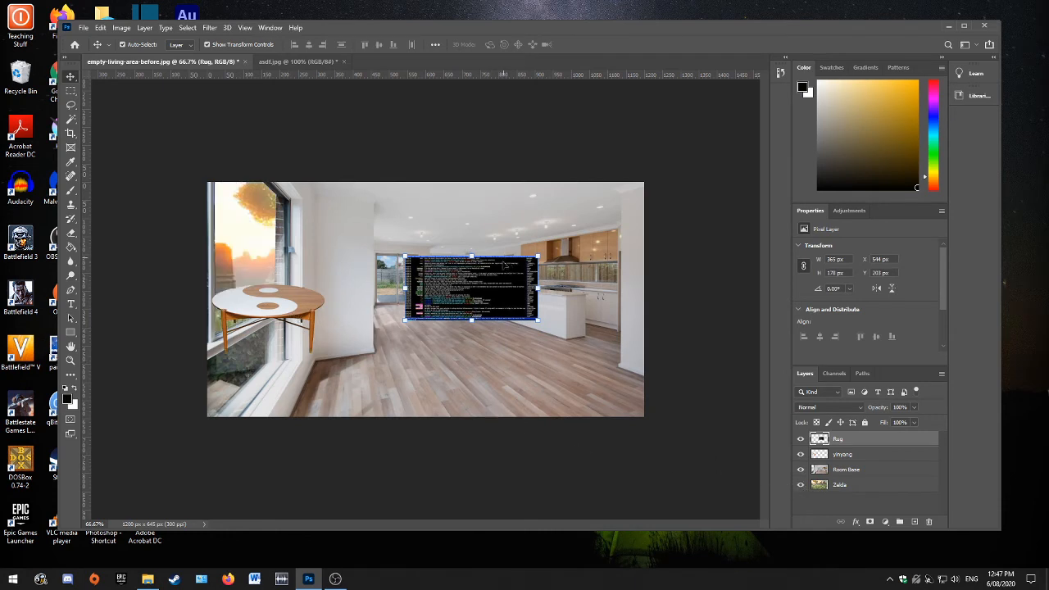
# Step: Move the rug down onto the floor, to about X 600, Y 382 px, and rotate it about 41° clockwise
pyautogui.moveTo(491, 284); pyautogui.dragTo(512, 349)
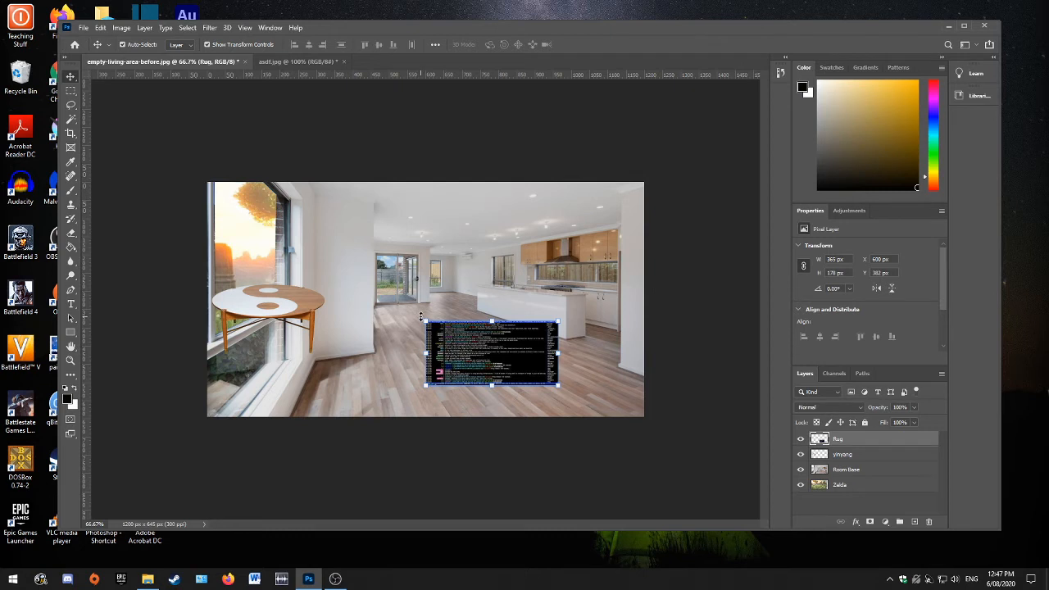
pyautogui.moveTo(418, 315); pyautogui.dragTo(460, 278)
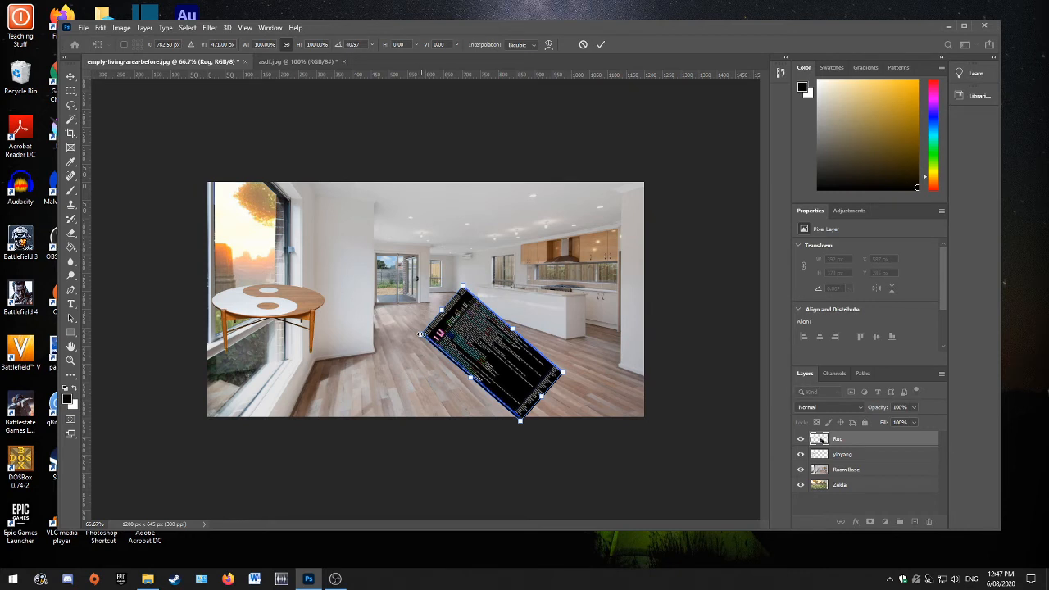
pyautogui.moveTo(420, 334); pyautogui.dragTo(418, 332)
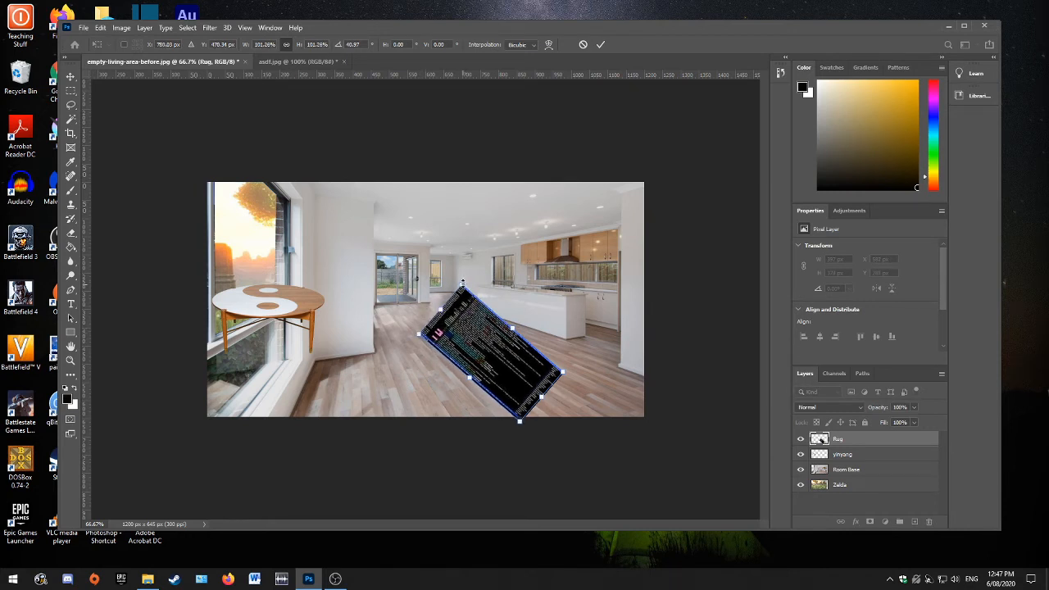
# Step: Distort the rug's four corners so it lies flat in the floor's perspective in front of the kitchen island, and apply the transform
pyautogui.rightClick(463, 283)
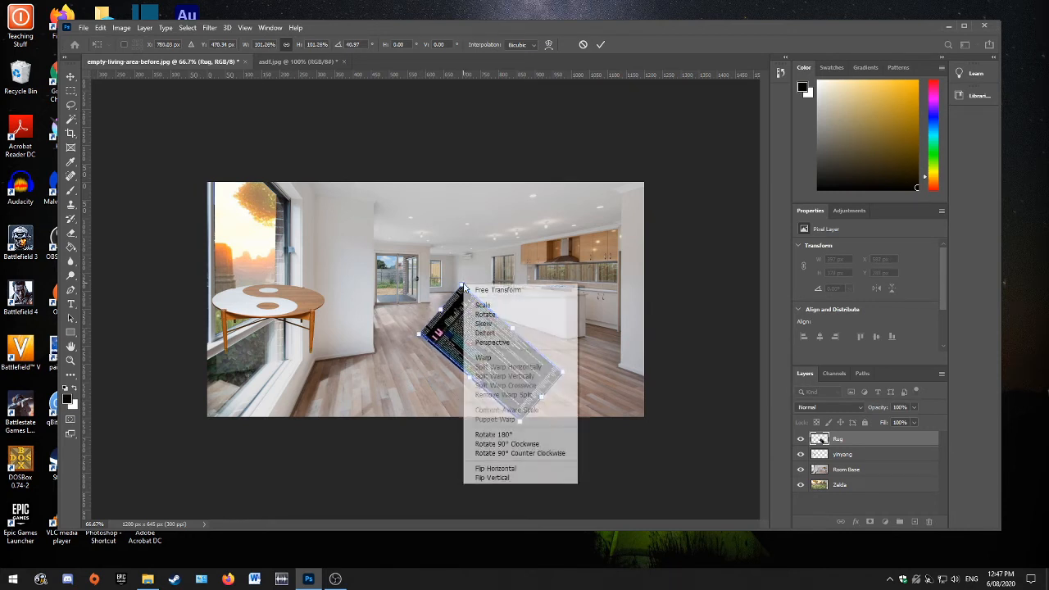
pyautogui.click(515, 334)
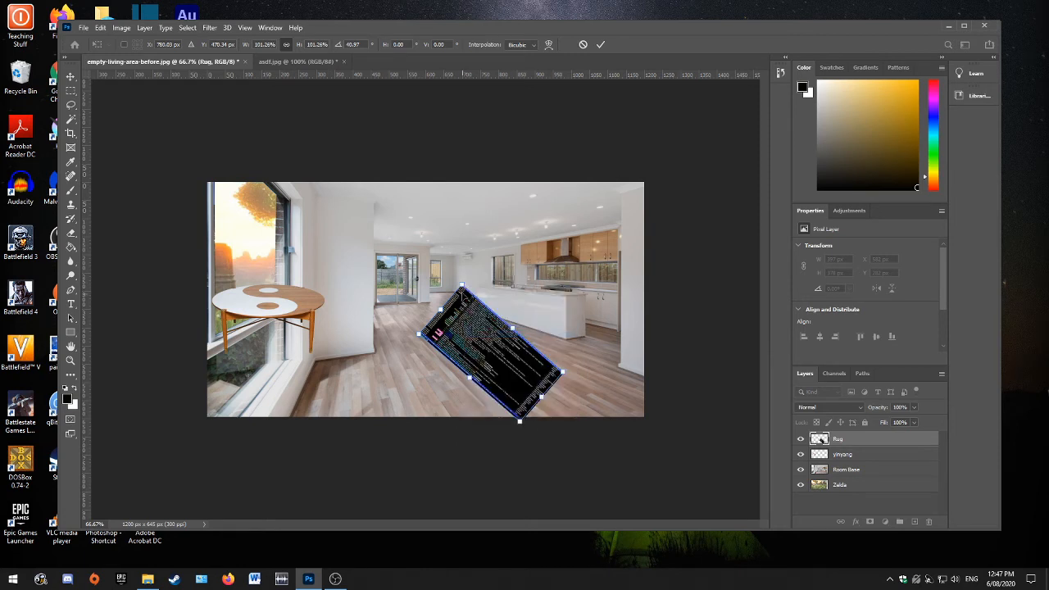
pyautogui.moveTo(463, 287); pyautogui.dragTo(483, 319)
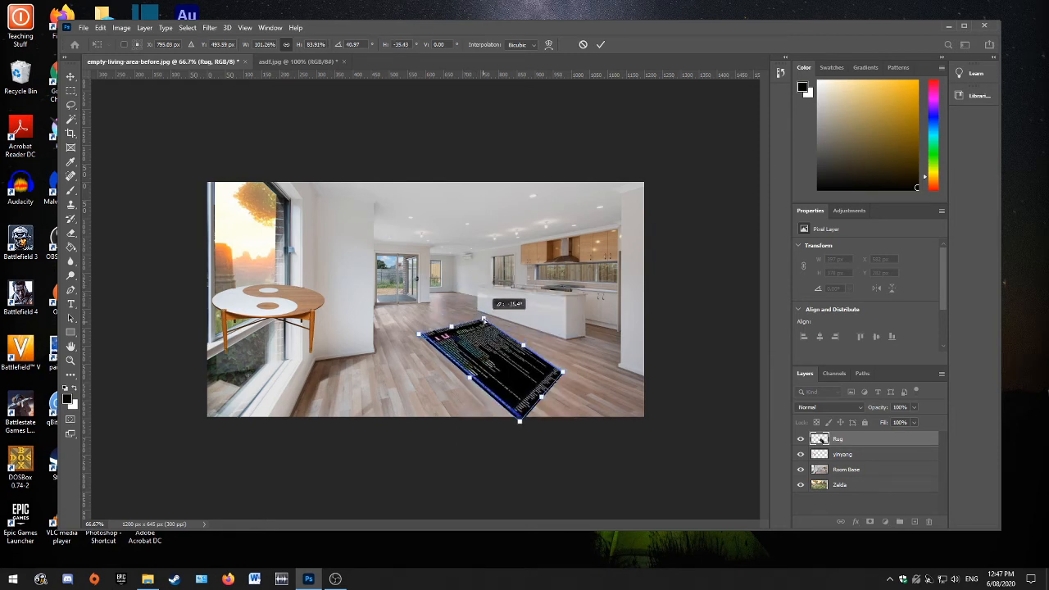
pyautogui.moveTo(418, 336); pyautogui.dragTo(408, 326)
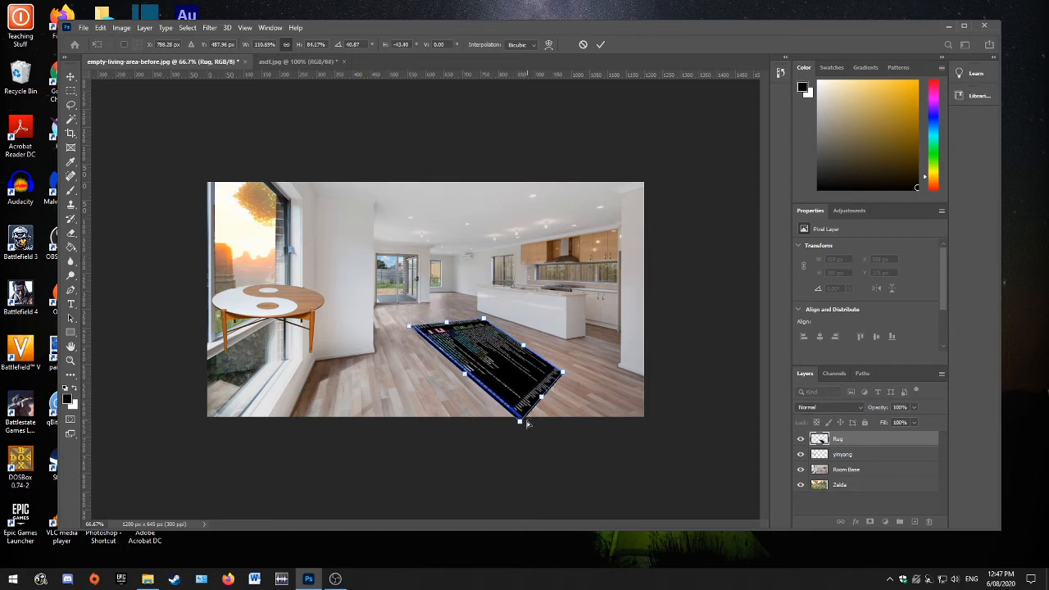
pyautogui.moveTo(520, 422); pyautogui.dragTo(471, 397)
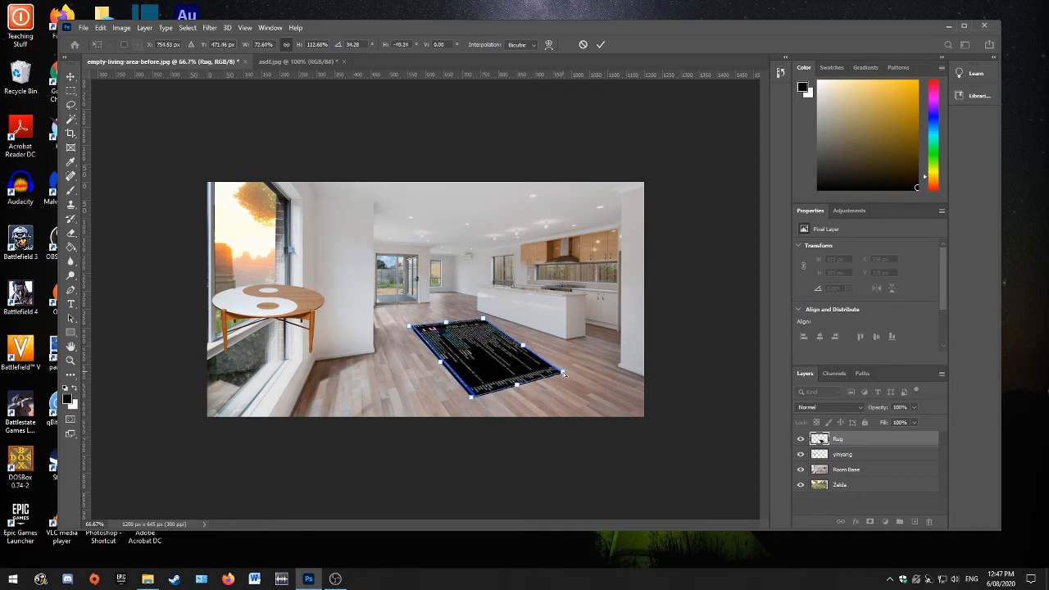
pyautogui.moveTo(564, 373); pyautogui.dragTo(597, 362)
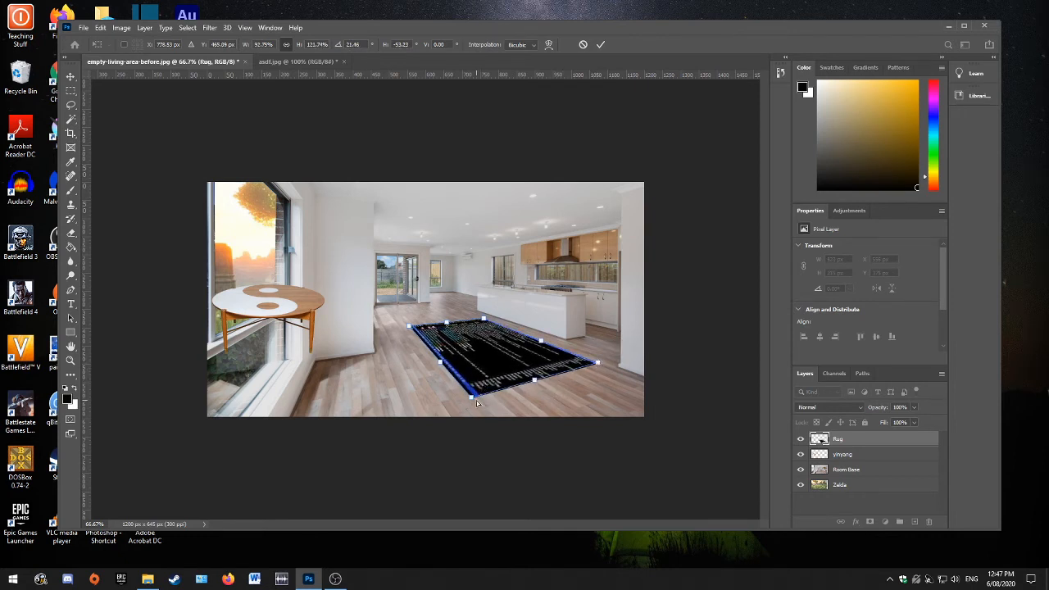
pyautogui.moveTo(474, 398); pyautogui.dragTo(475, 408)
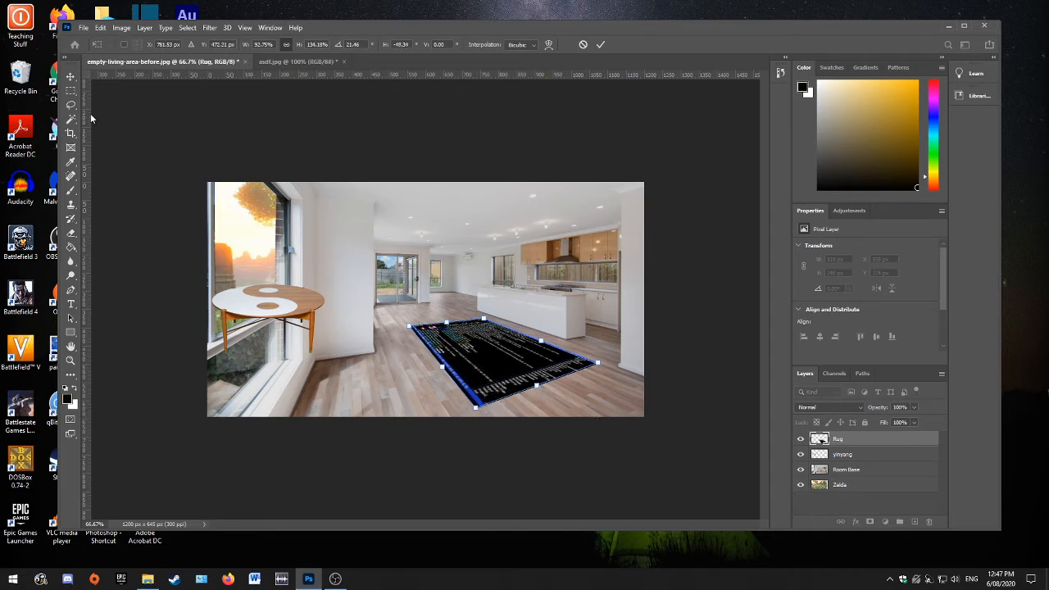
pyautogui.press('Return')
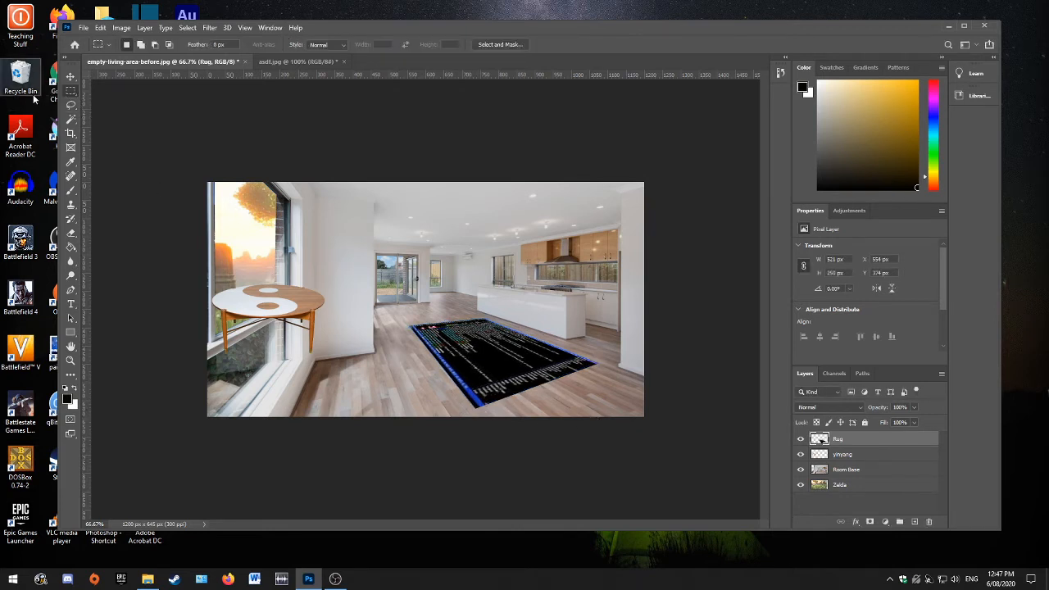
# Step: Move the yin-yang table over the rug, to about X 600, Y 309 px, and place the yinyang layer above the Rug layer
pyautogui.click(70, 76)
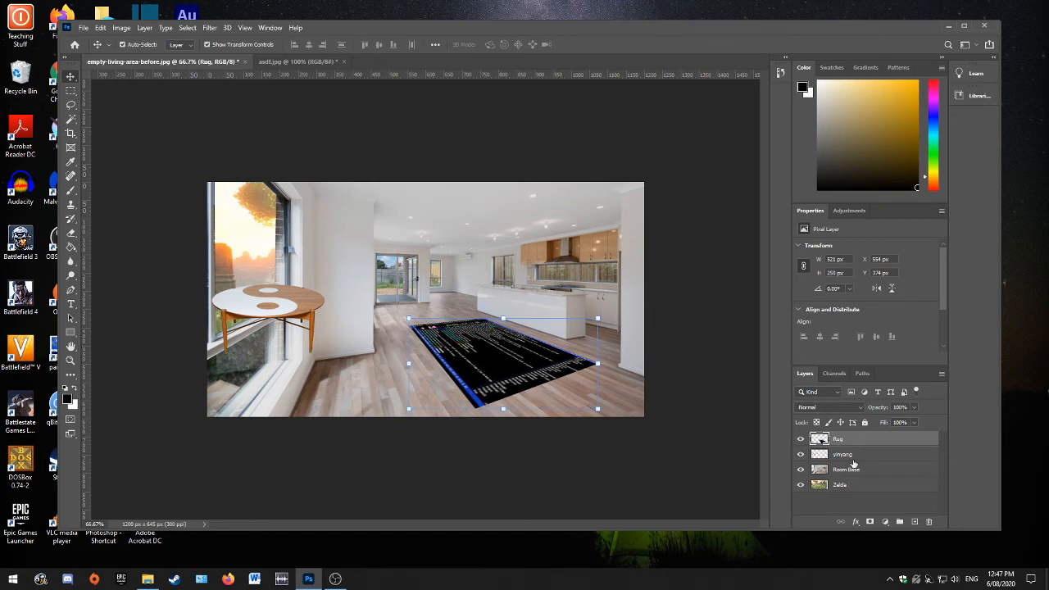
pyautogui.click(852, 456)
pyautogui.moveTo(275, 285); pyautogui.dragTo(476, 319)
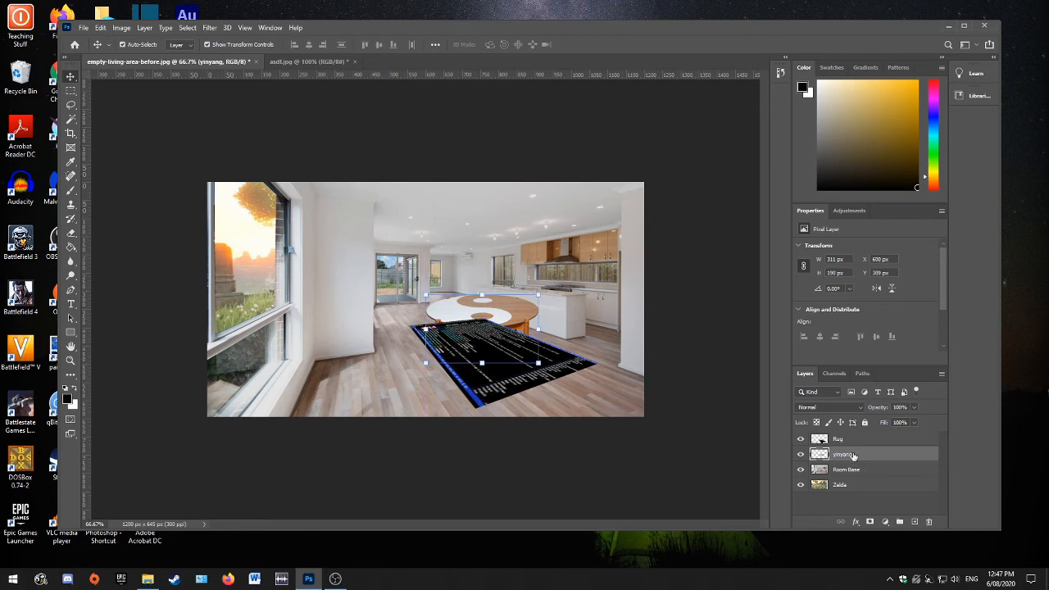
pyautogui.moveTo(850, 457); pyautogui.dragTo(856, 437)
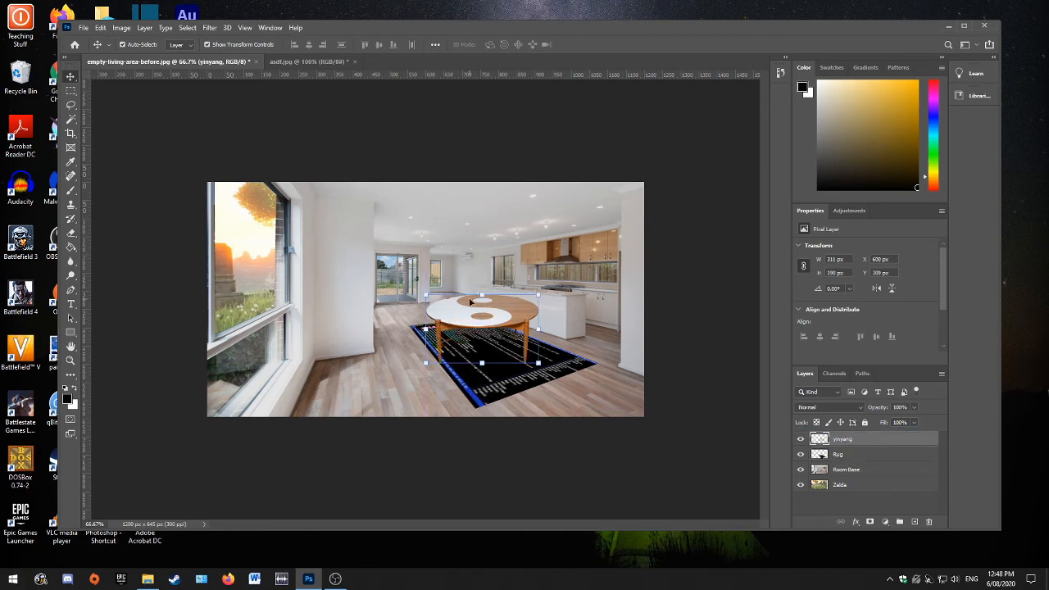
# Step: Scale the yin-yang table proportionally to about 81.46% and position it so its legs stand on the rug
pyautogui.moveTo(477, 317); pyautogui.dragTo(509, 344)
pyautogui.moveTo(555, 309); pyautogui.dragTo(534, 322)
pyautogui.moveTo(482, 342); pyautogui.dragTo(482, 329)
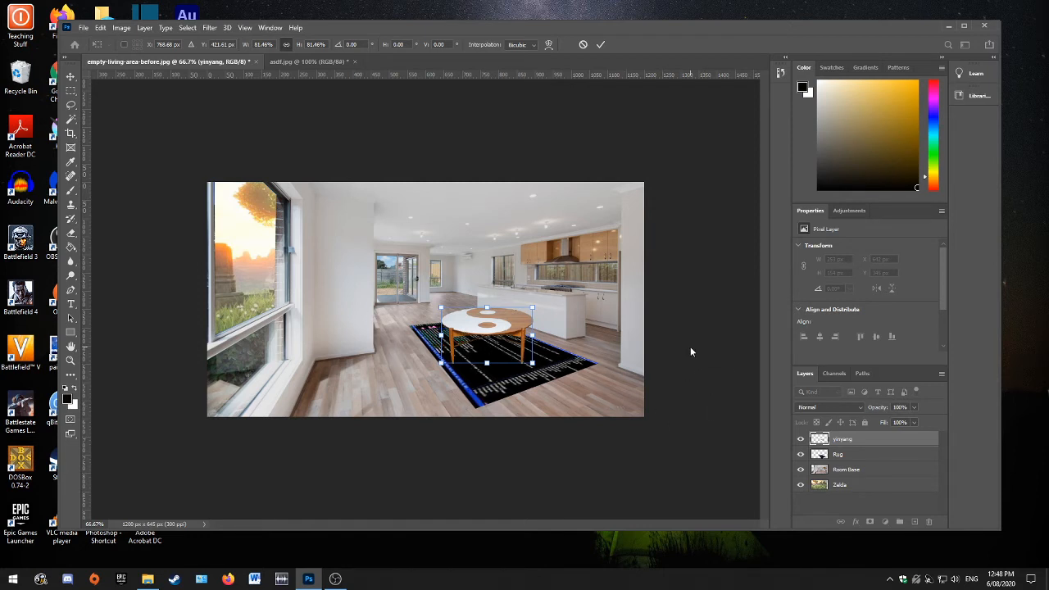
# Step: Distort the table's upper-right corner slightly inward, undo the lower-right corner's distortion, and apply the transform
pyautogui.rightClick(534, 304)
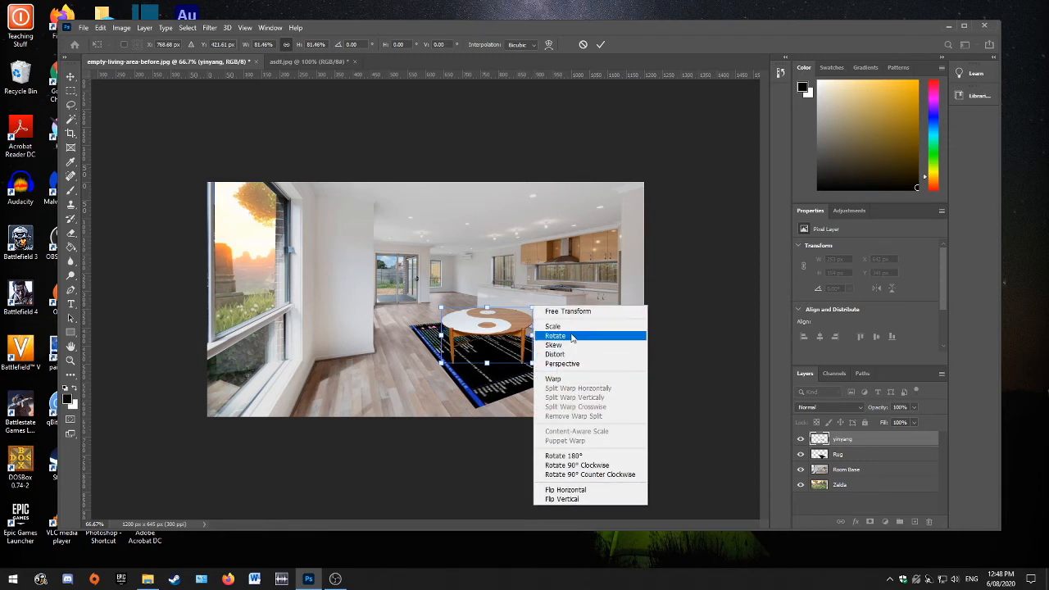
pyautogui.click(522, 283)
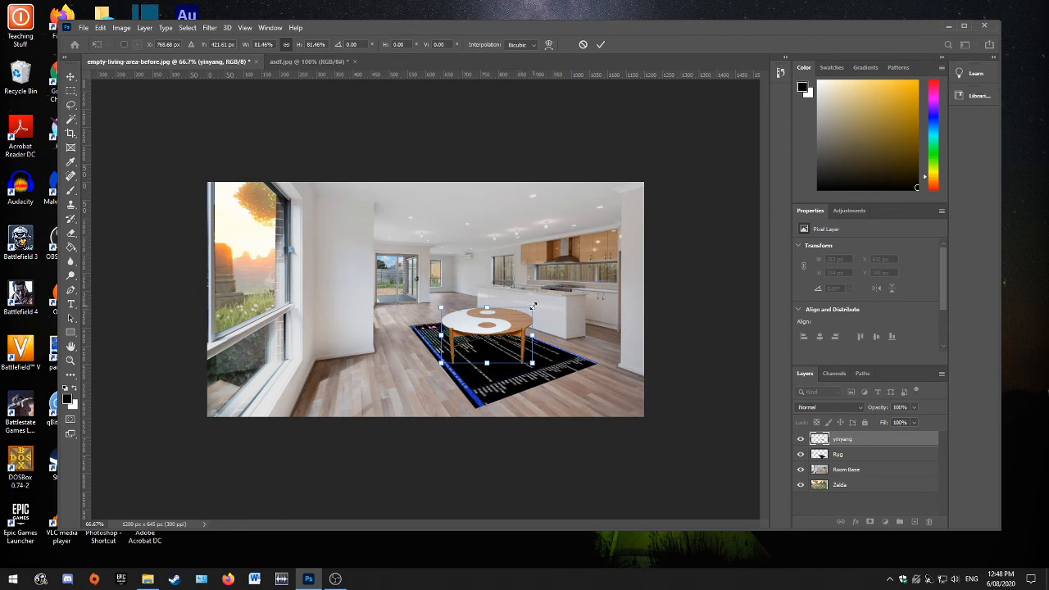
pyautogui.rightClick(533, 304)
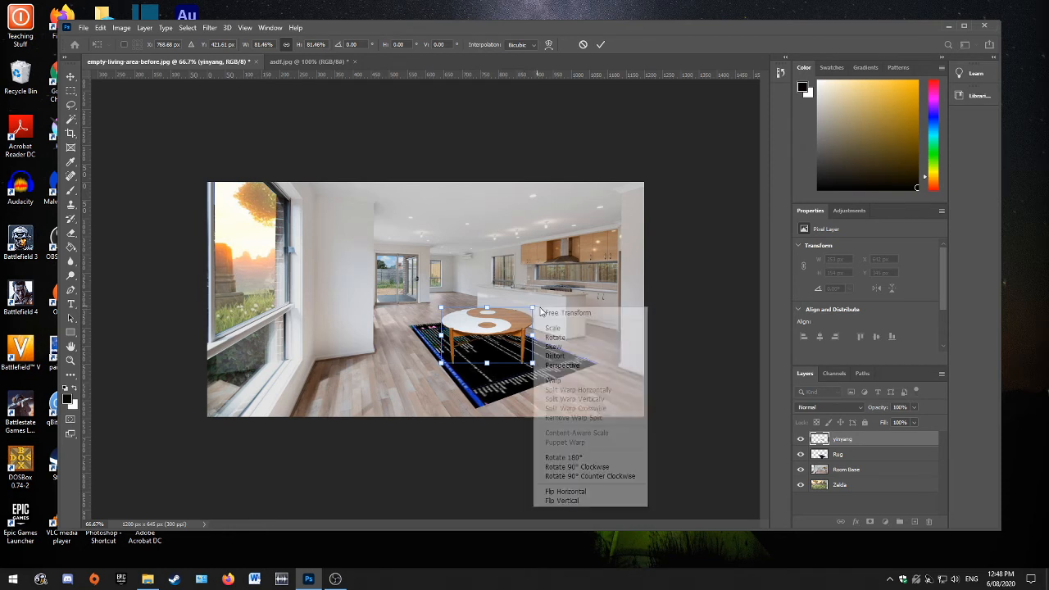
pyautogui.click(581, 357)
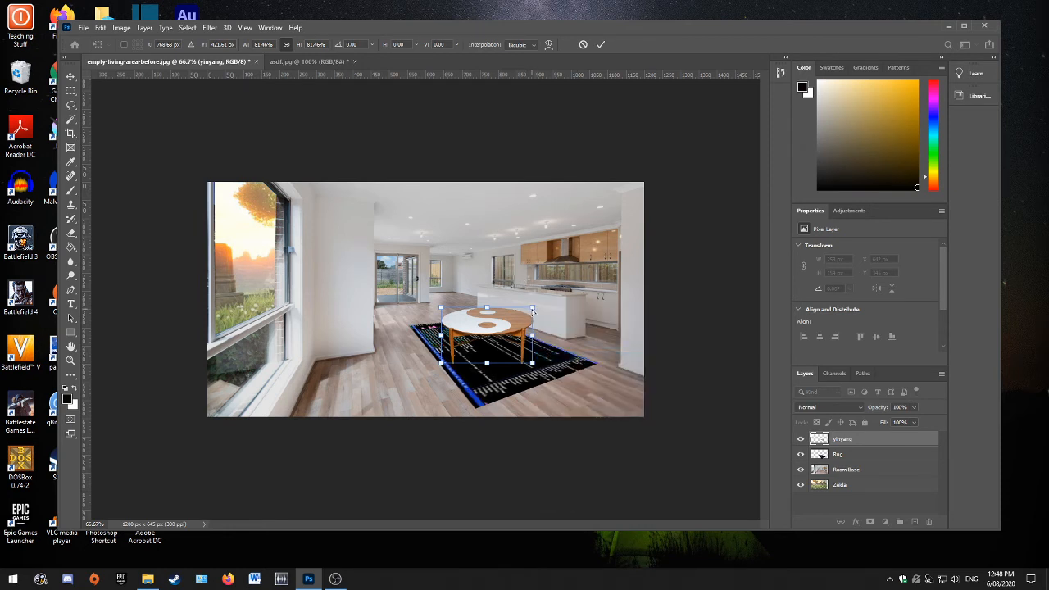
pyautogui.moveTo(533, 308); pyautogui.dragTo(530, 312)
pyautogui.moveTo(534, 363)
pyautogui.mouseDown()
pyautogui.moveTo(551, 364)
pyautogui.moveTo(519, 377)
pyautogui.mouseUp()
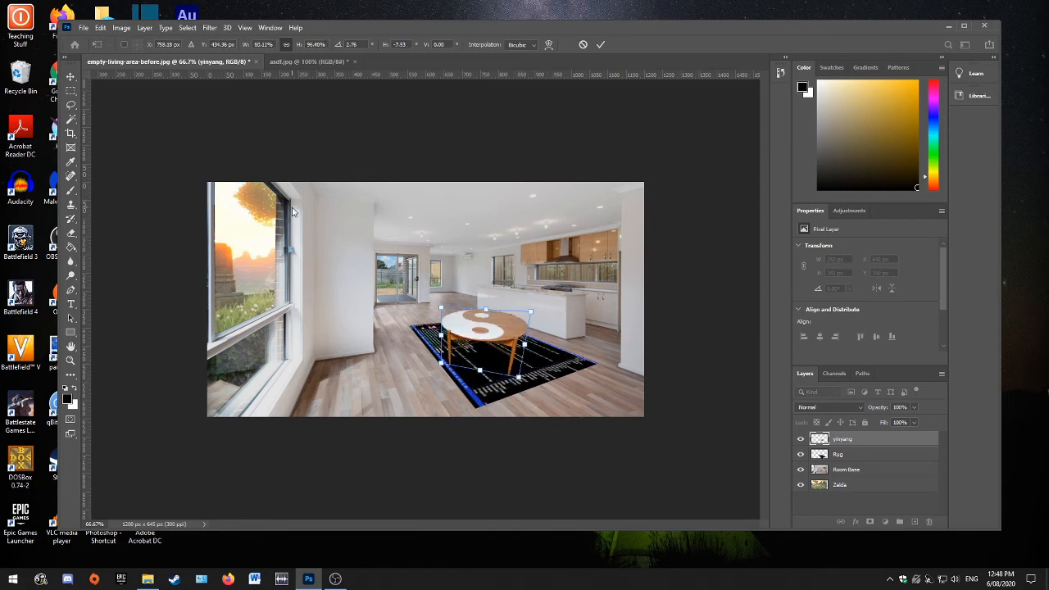
pyautogui.hotkey('ctrl', 'z')
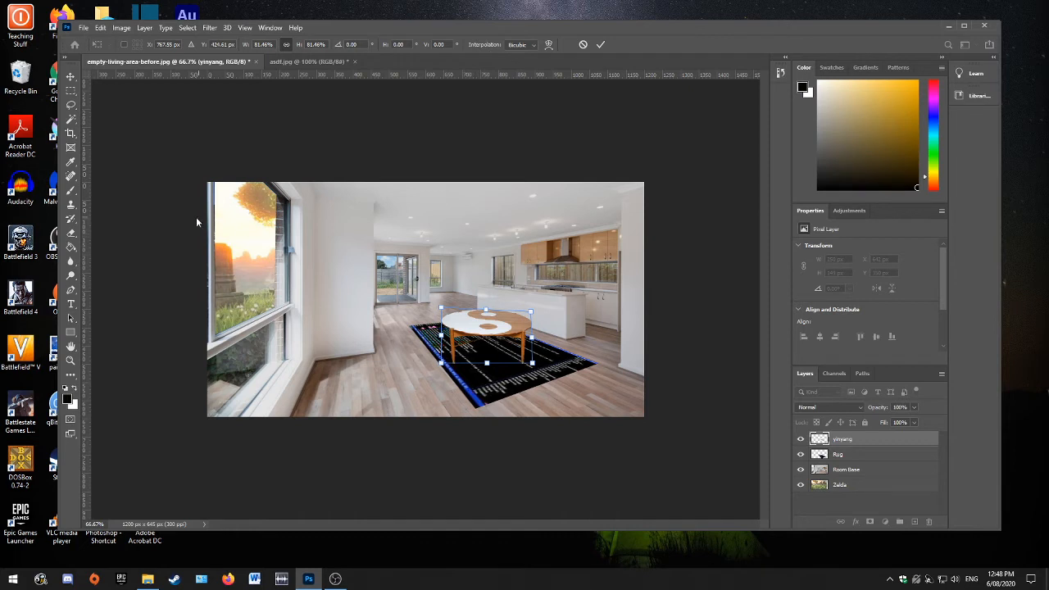
pyautogui.click(70, 92)
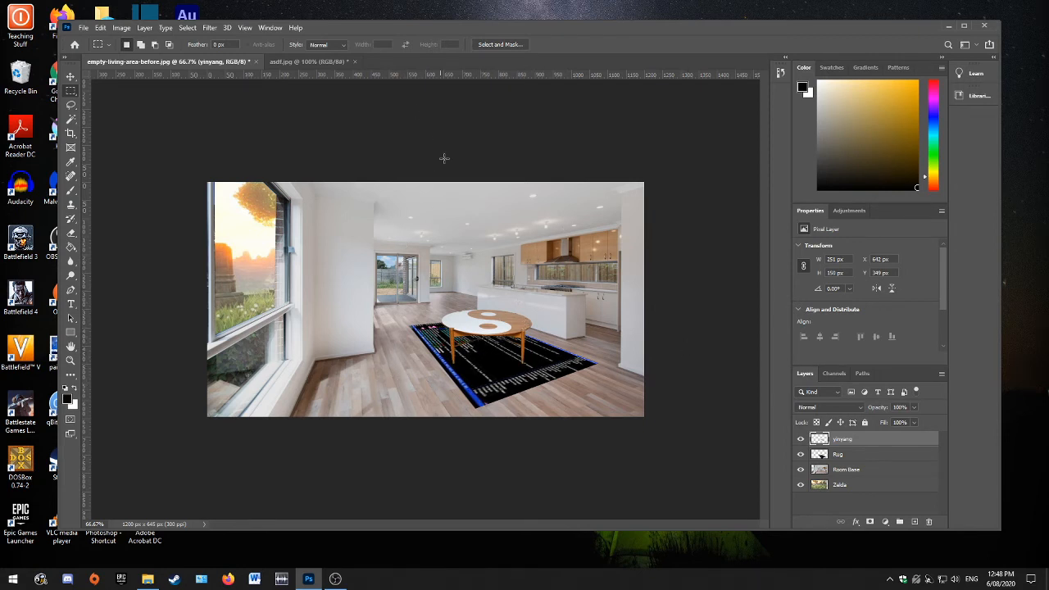
# Step: Close the asdf.jpg document without saving its changes
pyautogui.click(312, 66)
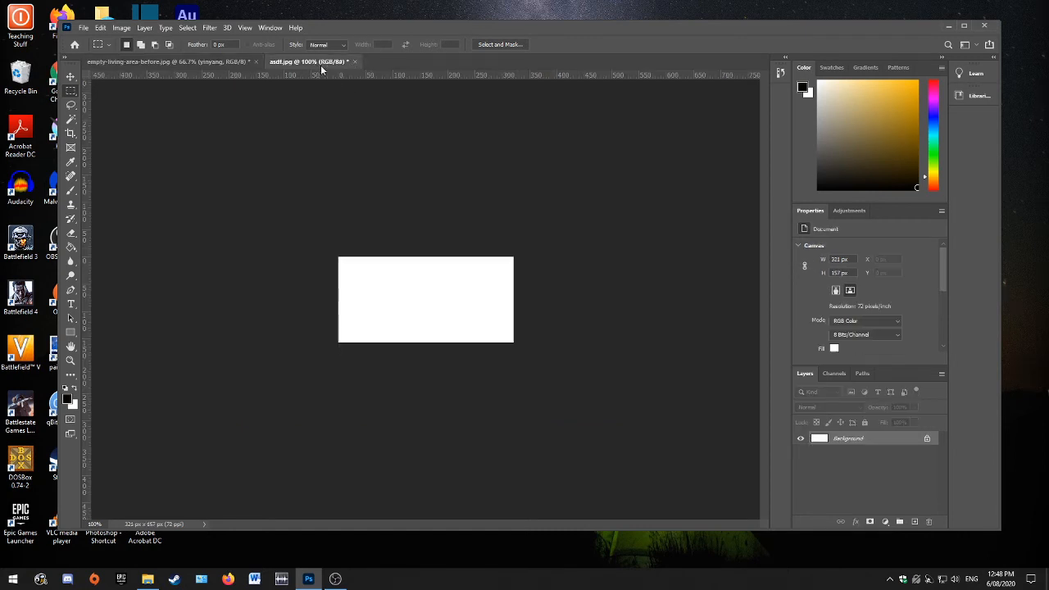
pyautogui.click(355, 64)
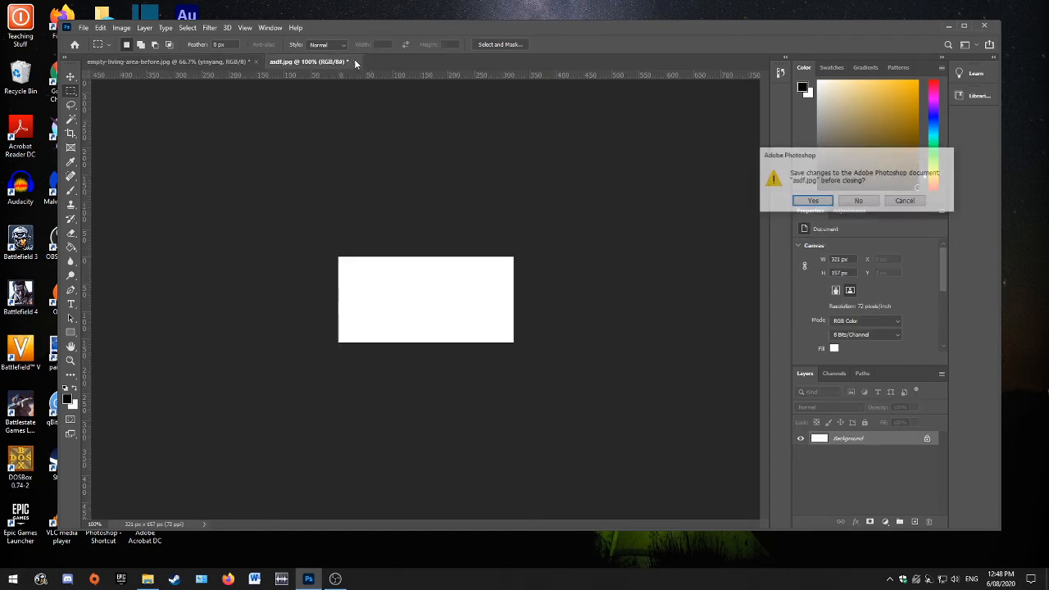
pyautogui.click(859, 201)
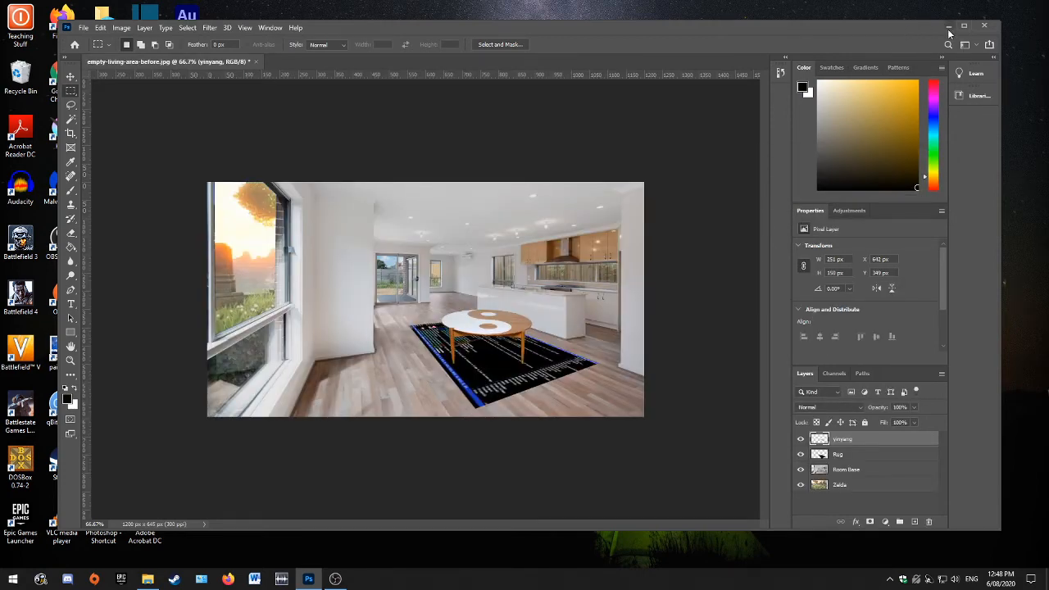
# Step: Open Hamilton Demo.psd from the Hamilton folder and examine the finished example collage and its layers
pyautogui.click(949, 27)
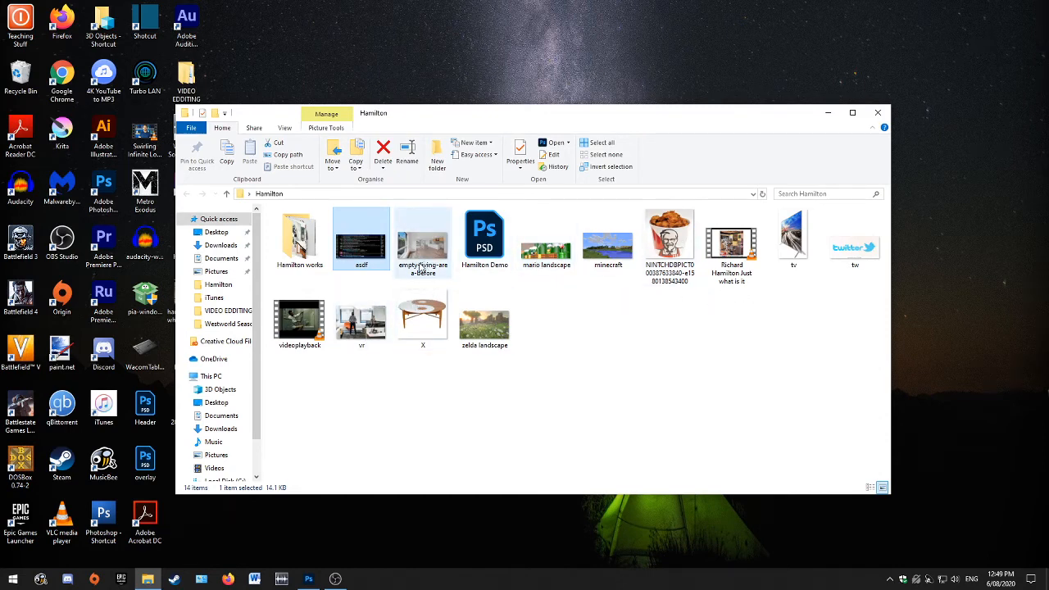
pyautogui.click(490, 256)
pyautogui.doubleClick(489, 256)
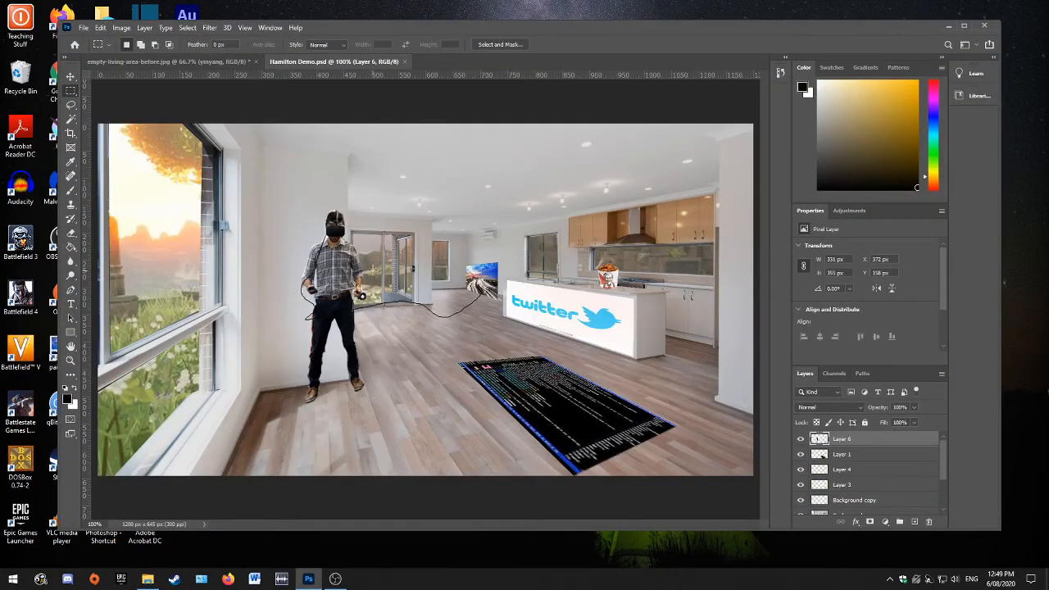
pyautogui.scroll(-3, 897, 474)
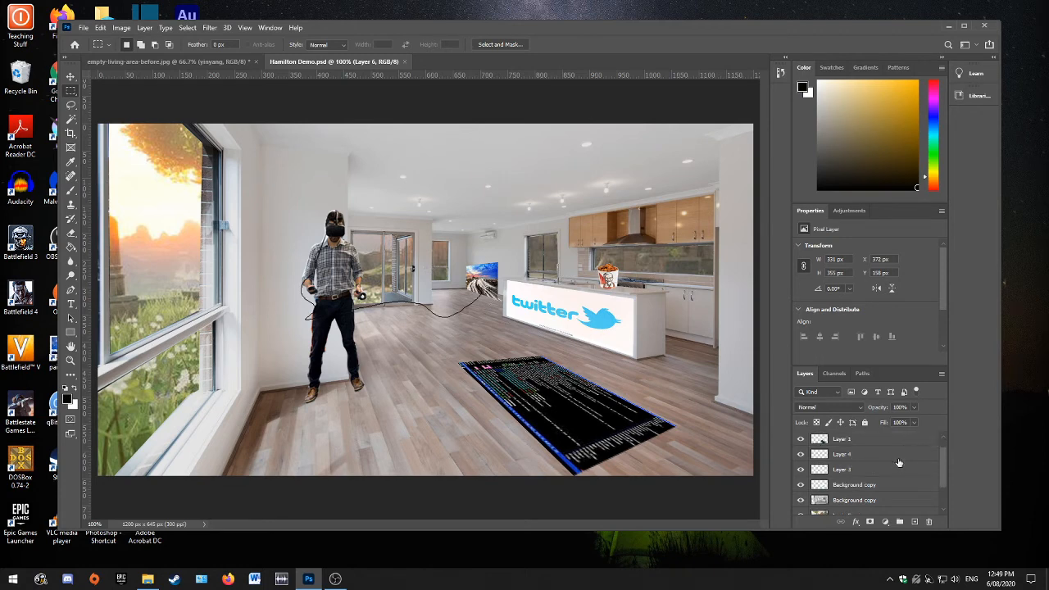
pyautogui.scroll(2, 884, 492)
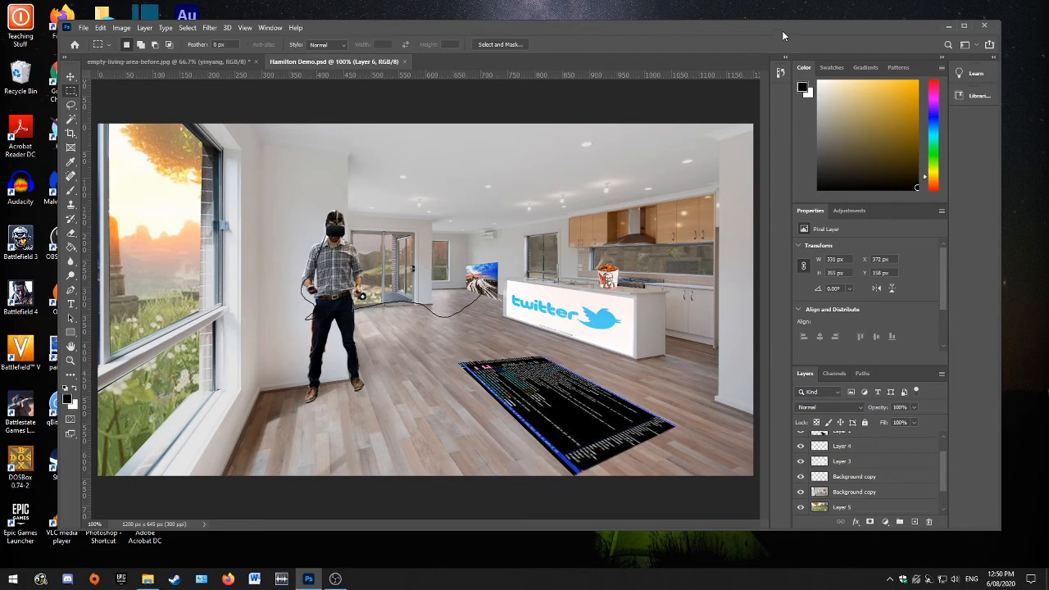
pyautogui.moveTo(782, 31)
pyautogui.mouseDown()
pyautogui.moveTo(774, 59)
pyautogui.moveTo(773, 47)
pyautogui.mouseUp()
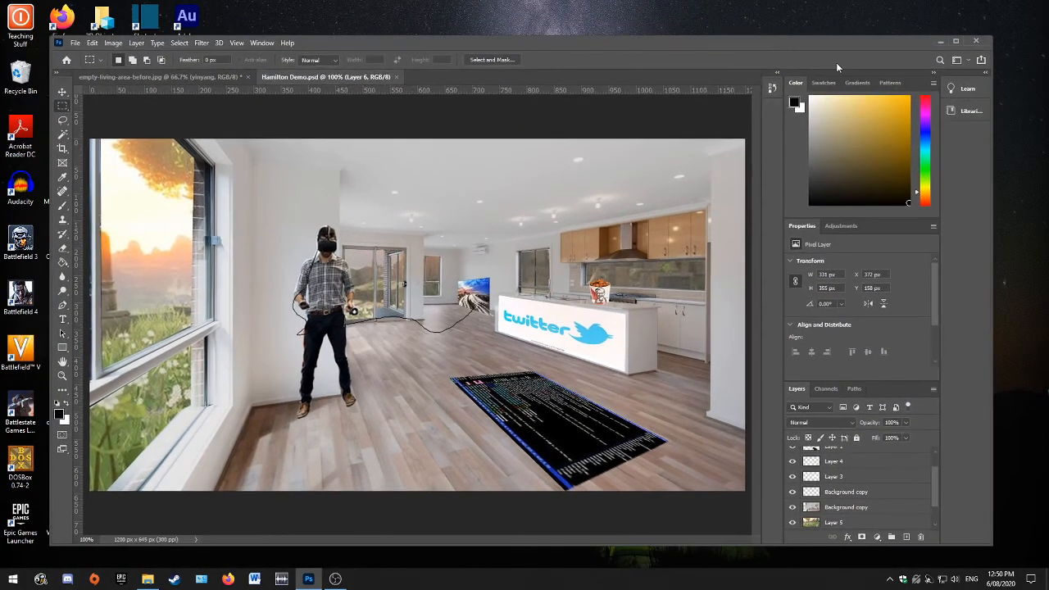
# Step: Open vr.jpg from the Hamilton folder and unlock its background layer
pyautogui.click(938, 40)
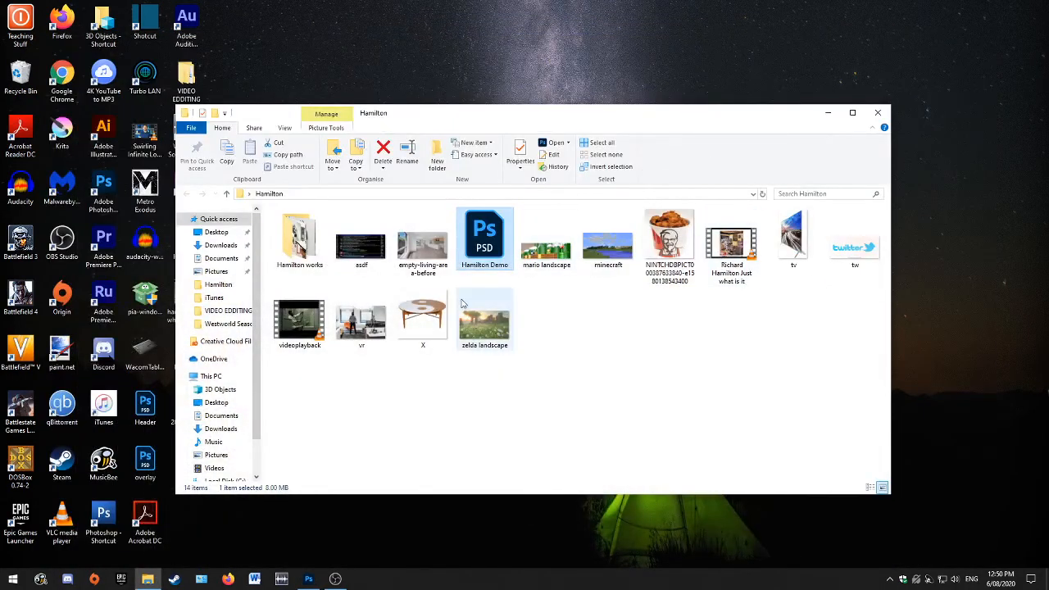
pyautogui.doubleClick(365, 325)
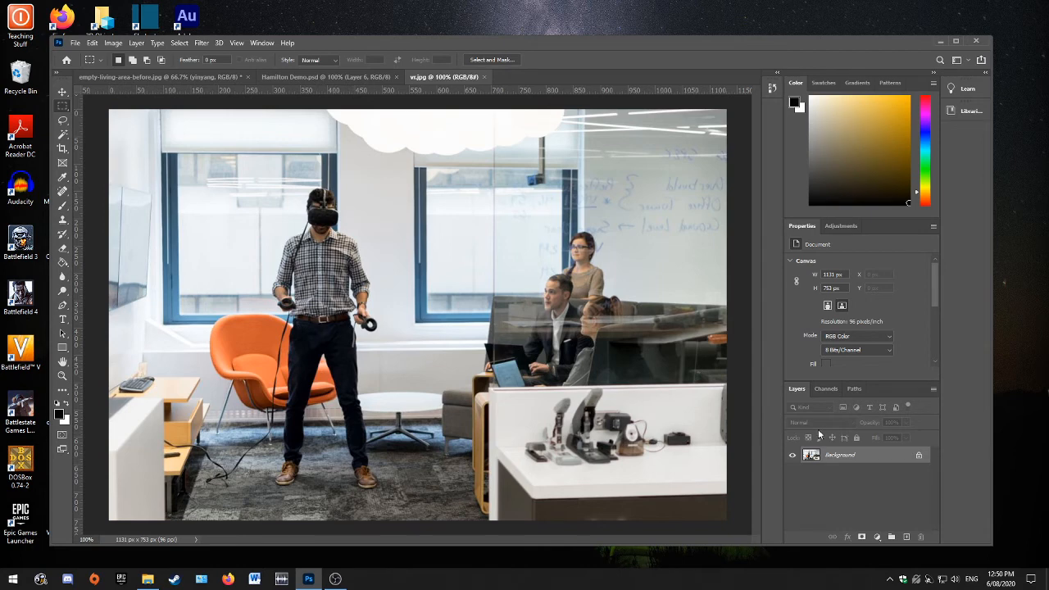
pyautogui.click(920, 457)
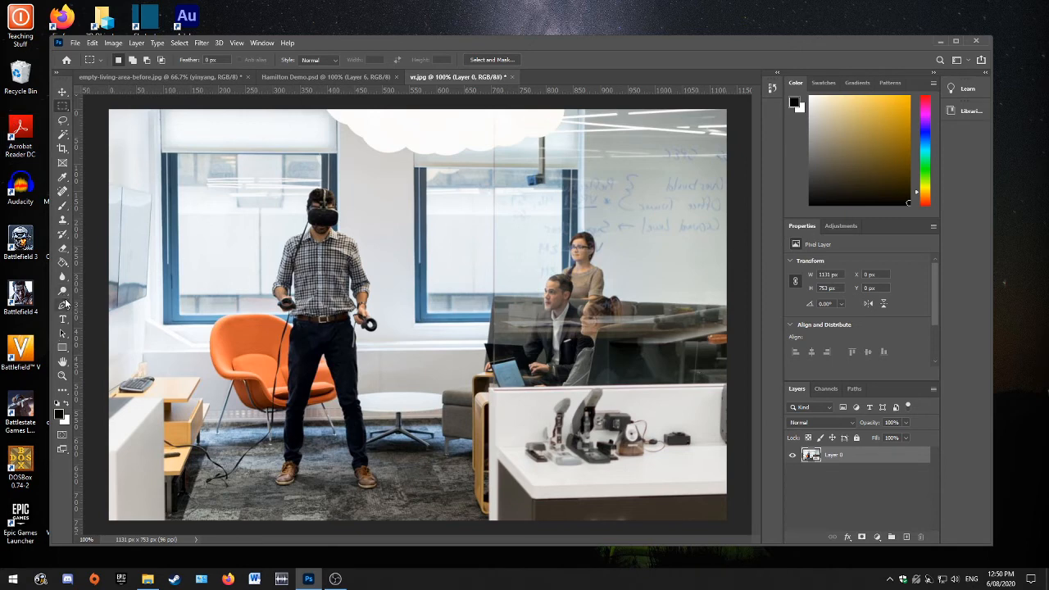
pyautogui.click(63, 376)
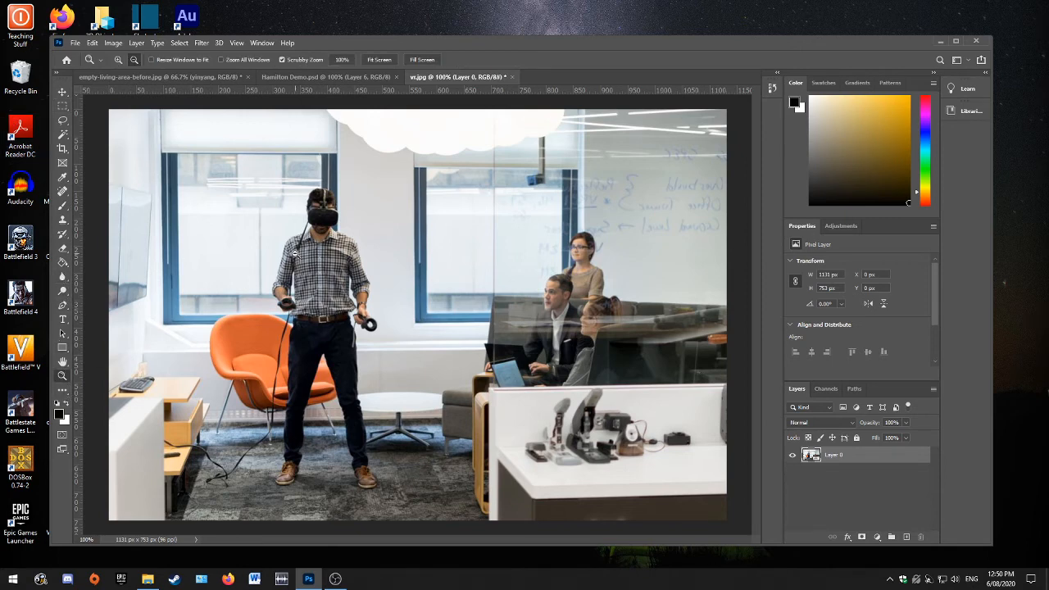
pyautogui.click(263, 283)
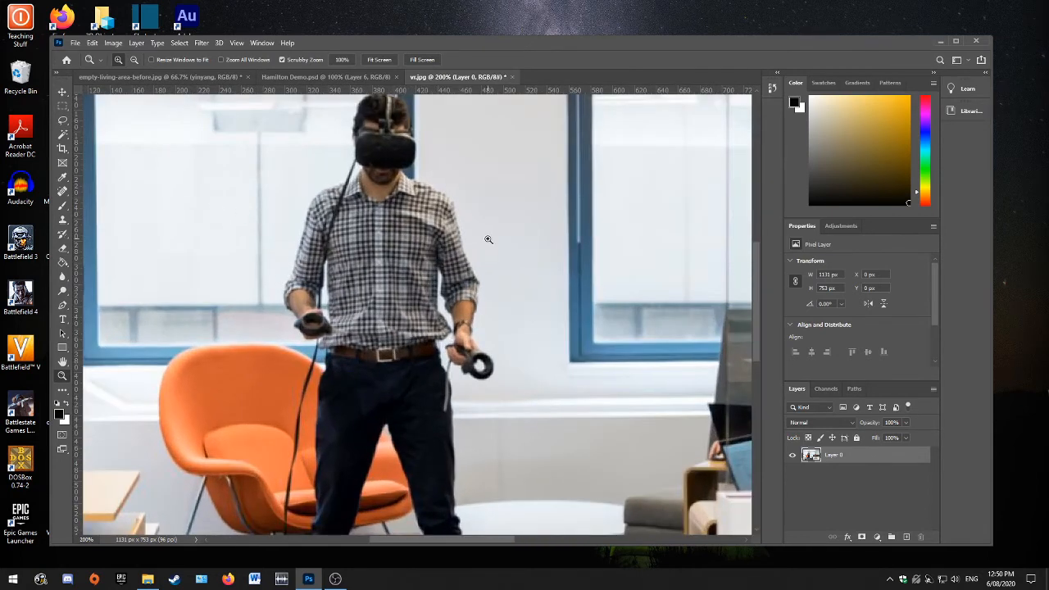
# Step: Select the wall area to the right of the man with the Magic Wand and delete it from the photo
pyautogui.moveTo(488, 239); pyautogui.dragTo(533, 284)
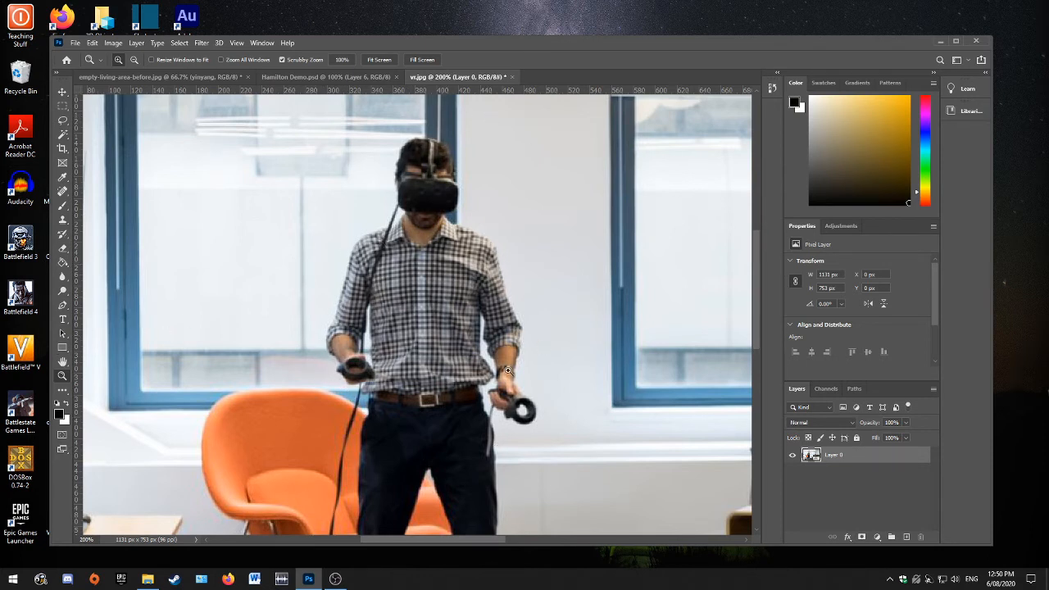
pyautogui.click(62, 106)
pyautogui.click(63, 134)
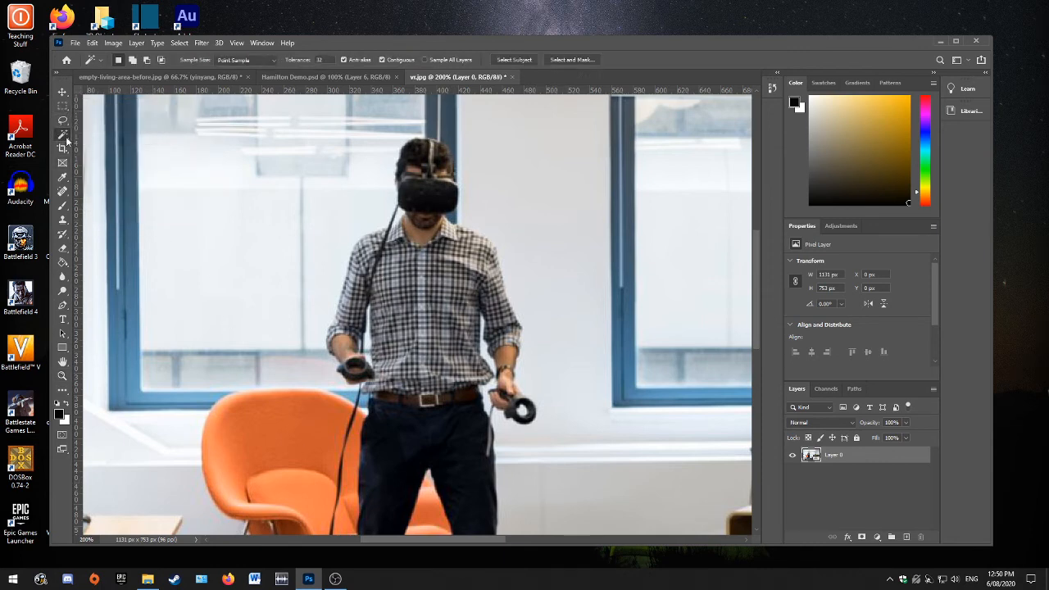
pyautogui.click(532, 220)
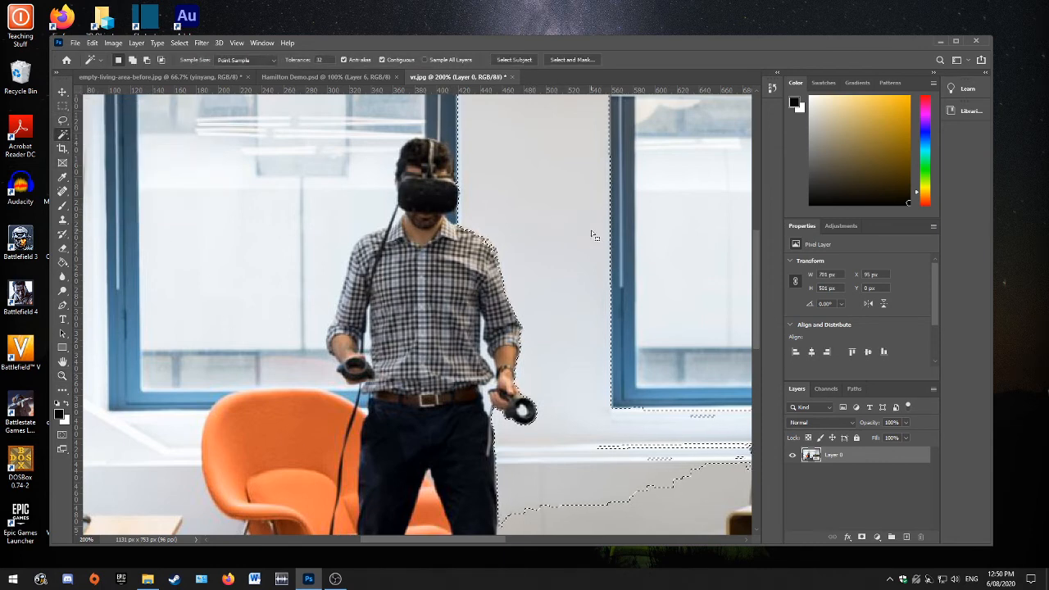
pyautogui.press('Delete')
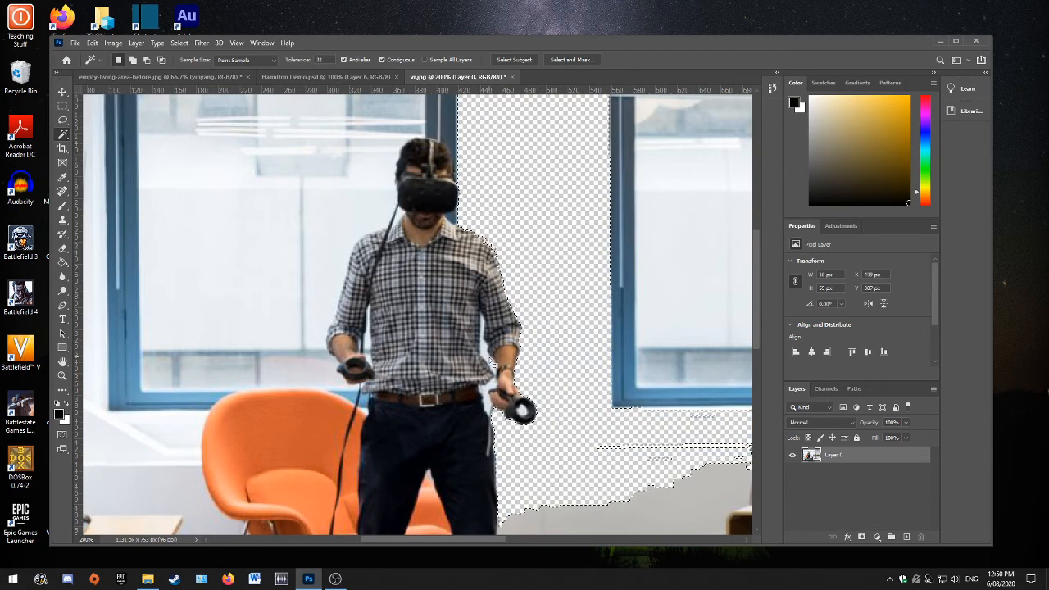
# Step: Select and clear the small wall patches enclosed between the man's right-side arm, controller and torso
pyautogui.click(491, 362)
pyautogui.click(494, 398)
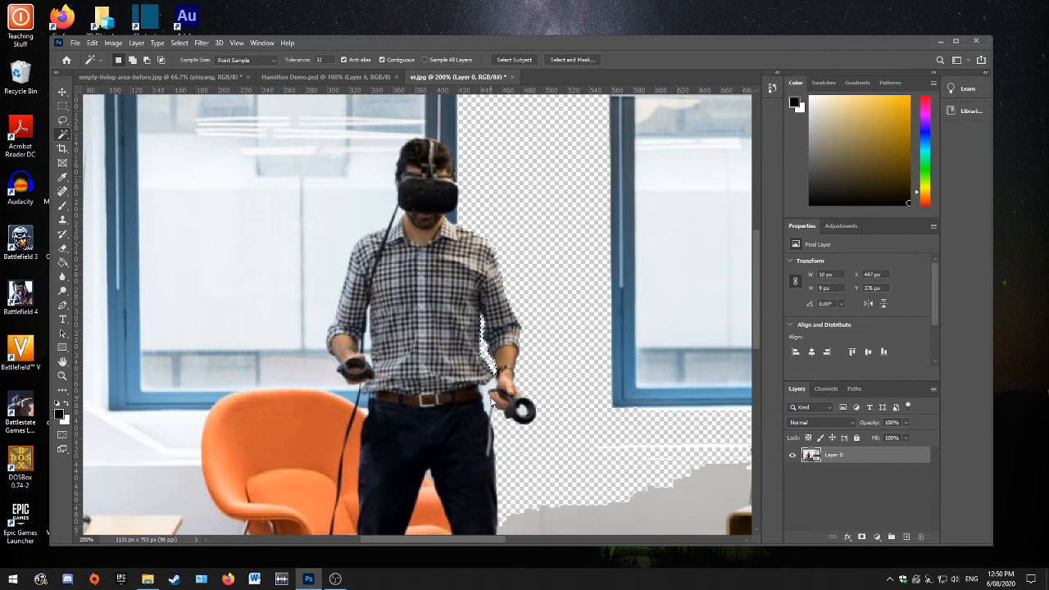
pyautogui.click(501, 407)
pyautogui.click(531, 399)
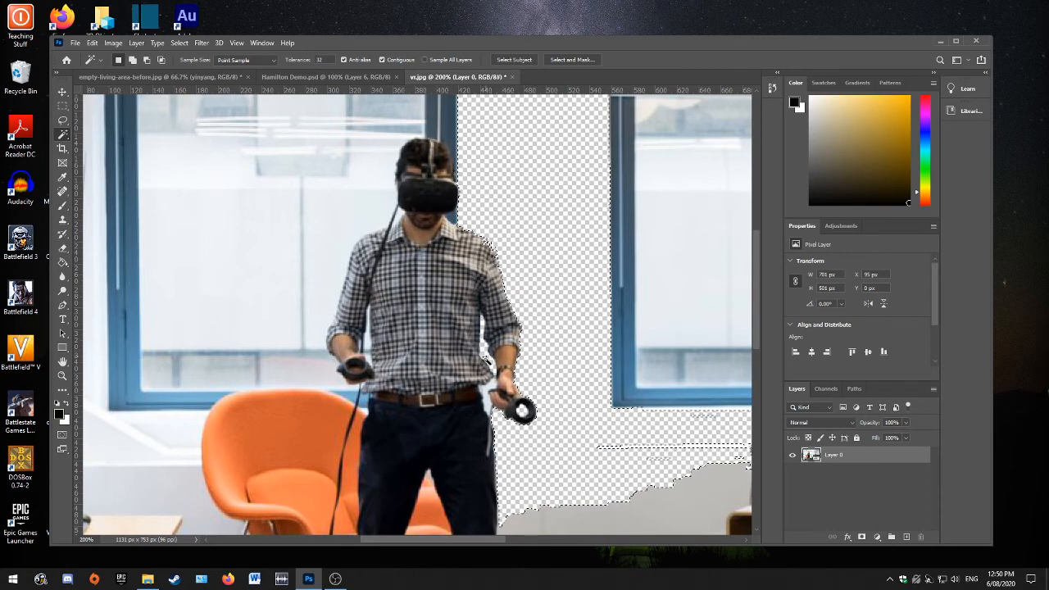
pyautogui.click(486, 400)
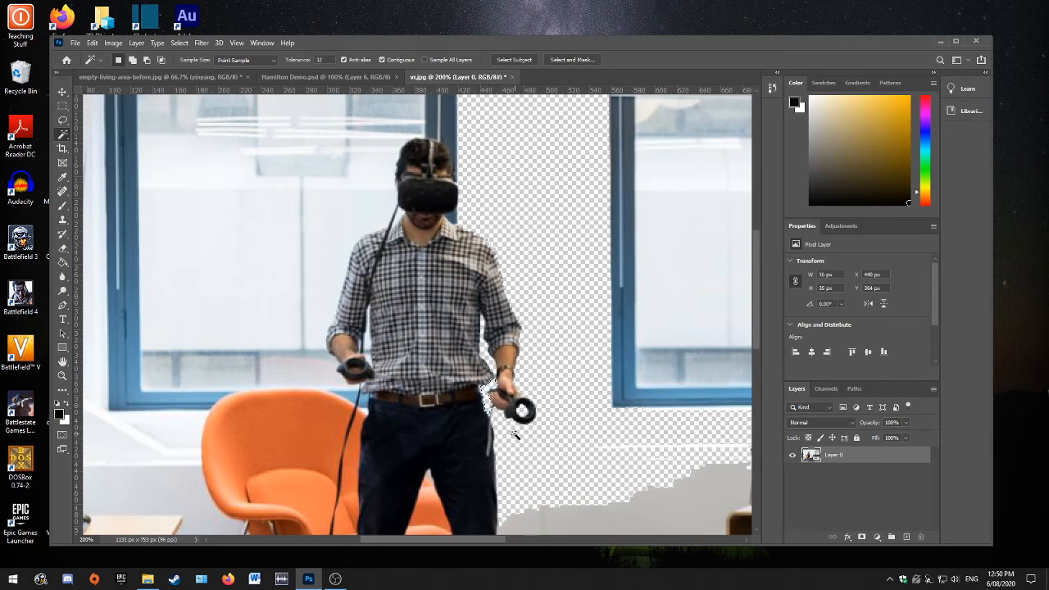
# Step: Try to clear the background between the man's left-side arm and his shirt using the Magic Wand
pyautogui.click(367, 348)
pyautogui.click(367, 344)
pyautogui.click(372, 362)
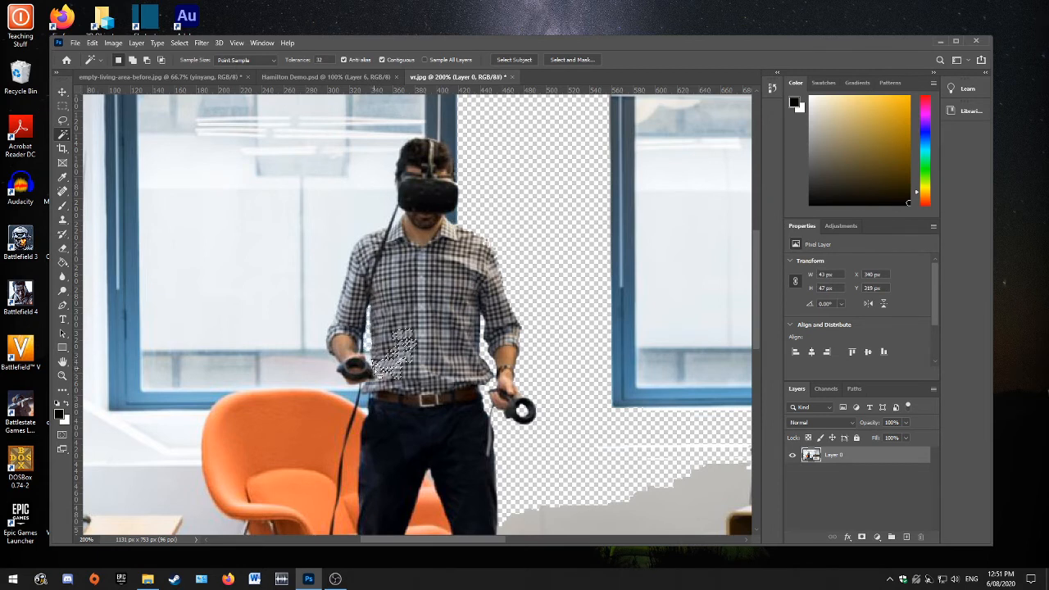
pyautogui.press('Delete')
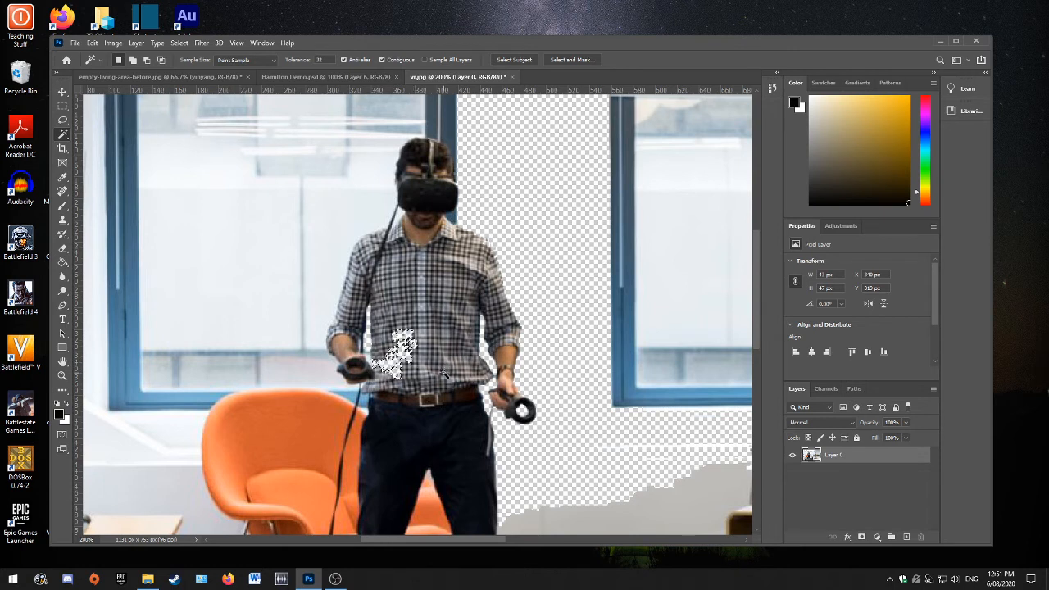
pyautogui.hotkey('ctrl', 'z')
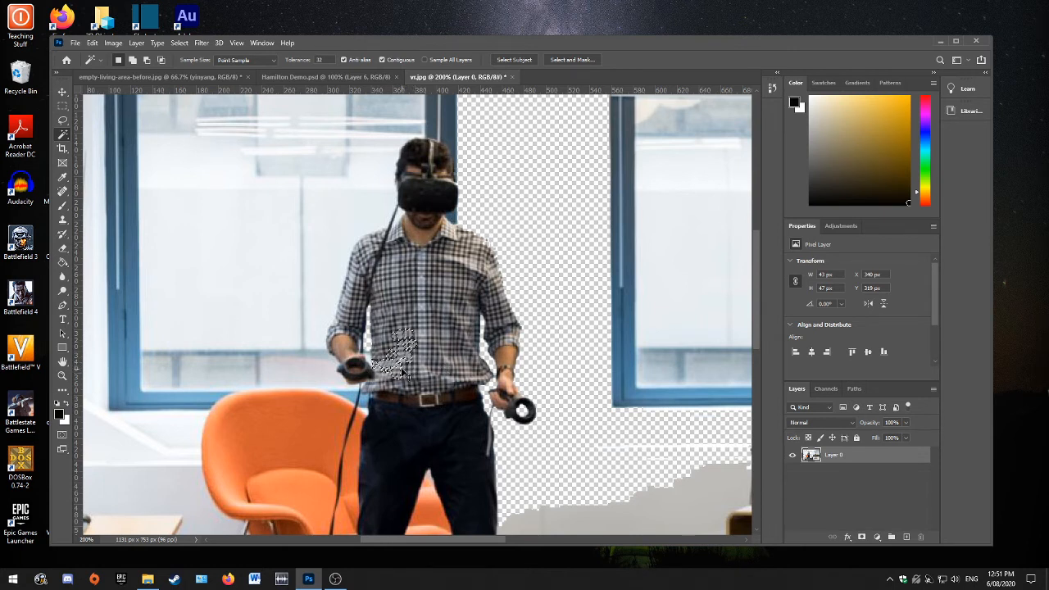
# Step: Clear the narrow background gap beside the man's left-side forearm and drop the selection
pyautogui.click(367, 332)
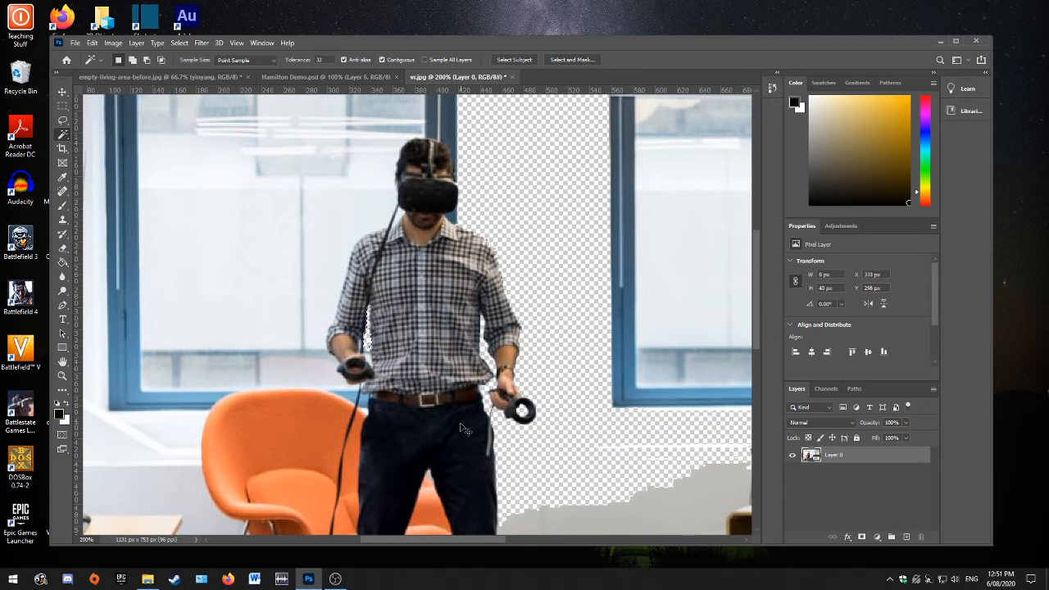
pyautogui.click(374, 367)
pyautogui.click(62, 107)
pyautogui.click(333, 240)
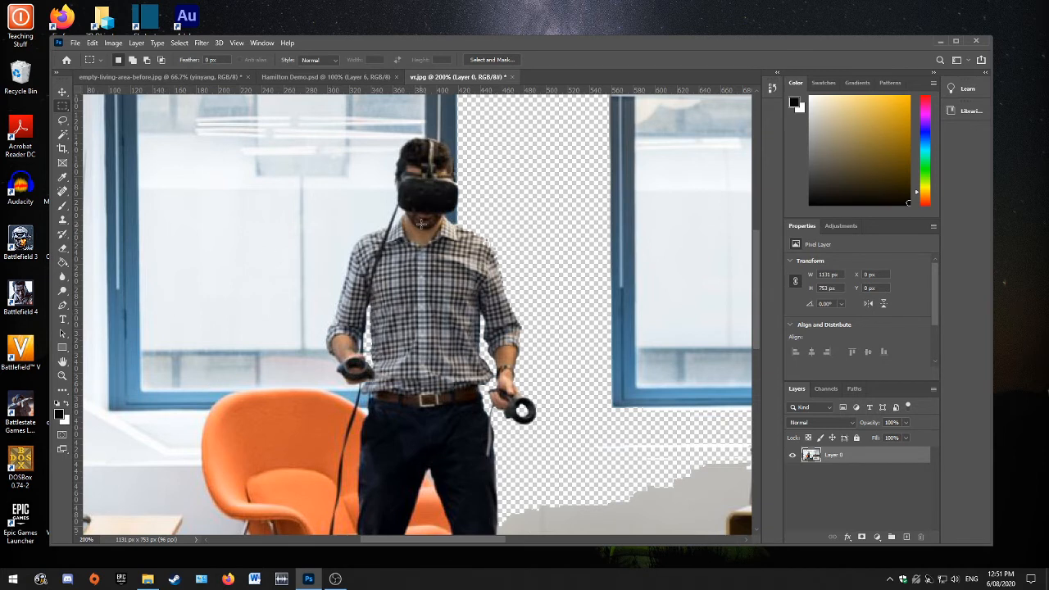
# Step: Start a Pen path at the headset's left edge and trace it along the neck and shoulder to the upper arm
pyautogui.click(62, 305)
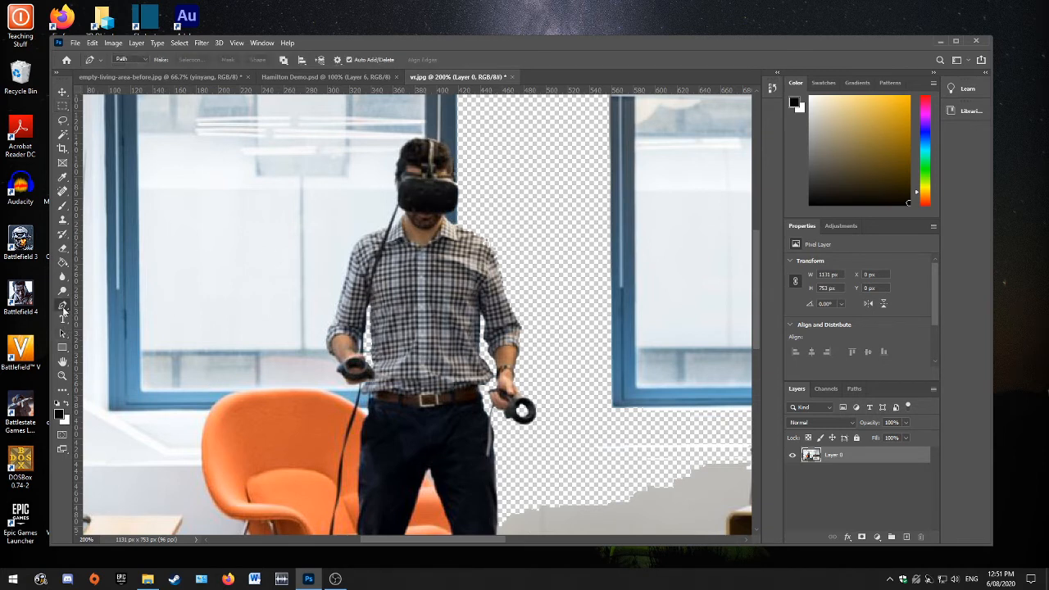
pyautogui.click(396, 178)
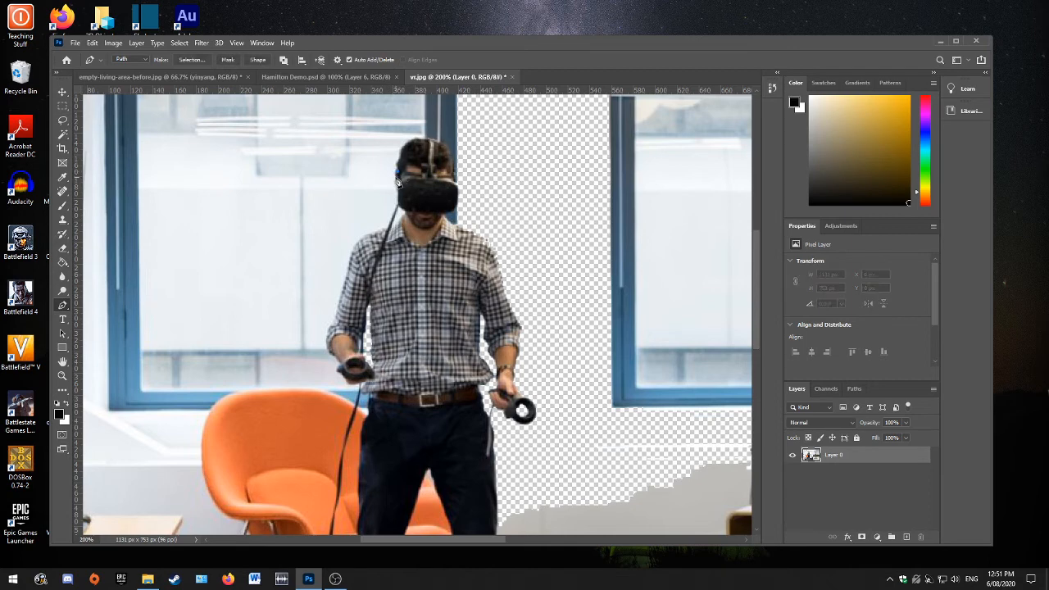
pyautogui.click(398, 199)
pyautogui.click(374, 234)
pyautogui.click(358, 245)
pyautogui.click(345, 276)
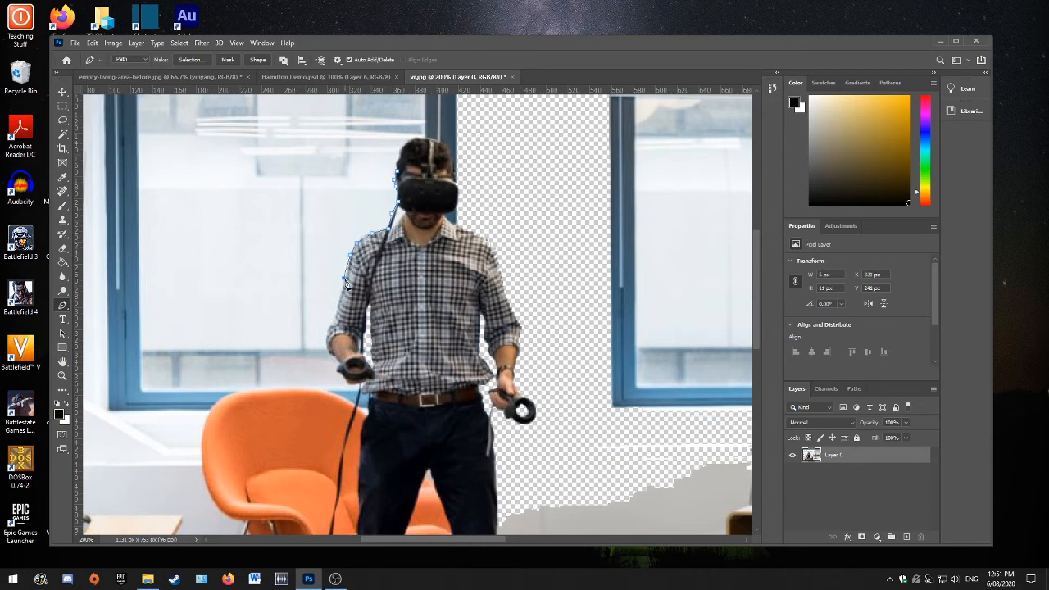
# Step: Continue the path down the left-side sleeve and around the elbow, hand and controller to the waist
pyautogui.click(337, 308)
pyautogui.click(332, 329)
pyautogui.click(326, 339)
pyautogui.click(329, 356)
pyautogui.click(342, 373)
pyautogui.click(357, 389)
pyautogui.click(365, 393)
# Step: Trace the path down the outer edge of the left-side trouser leg from the hip to the ankle
pyautogui.click(370, 416)
pyautogui.click(366, 427)
pyautogui.click(361, 441)
pyautogui.click(361, 448)
pyautogui.moveTo(358, 437); pyautogui.dragTo(388, 195)
pyautogui.click(394, 205)
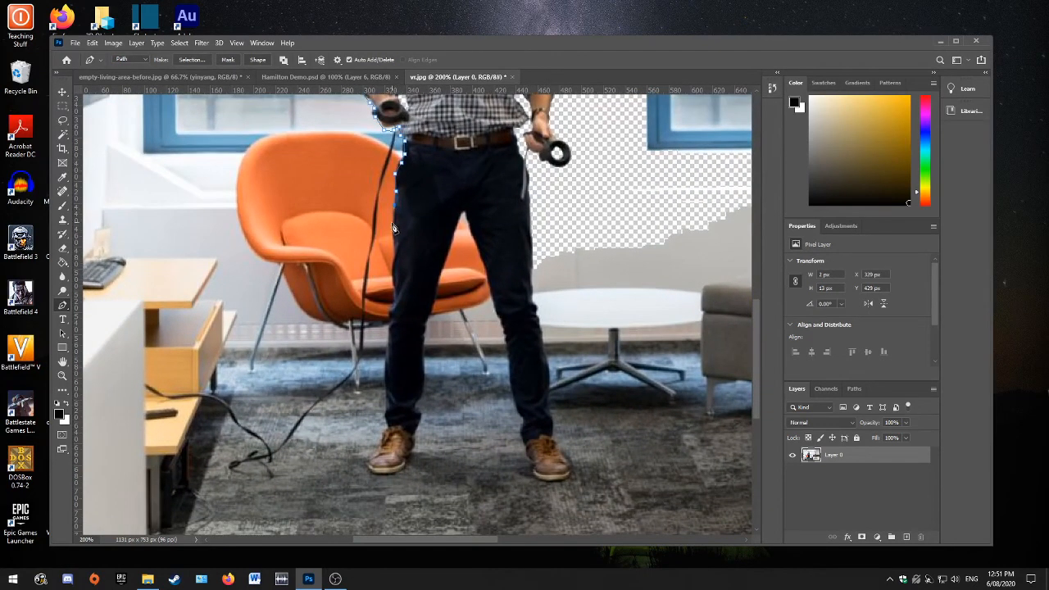
pyautogui.click(391, 231)
pyautogui.click(396, 245)
pyautogui.click(395, 260)
pyautogui.click(392, 275)
pyautogui.click(394, 287)
pyautogui.click(391, 314)
pyautogui.click(389, 327)
pyautogui.click(387, 340)
pyautogui.click(389, 358)
pyautogui.click(387, 374)
pyautogui.click(389, 394)
# Step: Trace the path around the left-side shoe to the inner ankle
pyautogui.click(388, 426)
pyautogui.click(376, 457)
pyautogui.click(373, 468)
pyautogui.click(388, 474)
pyautogui.click(403, 467)
pyautogui.click(409, 457)
pyautogui.click(414, 445)
pyautogui.click(416, 432)
# Step: Trace the inner edge of the left-side leg up to the crotch, redoing the misplaced anchor below the knee
pyautogui.click(421, 415)
pyautogui.click(415, 408)
pyautogui.click(428, 388)
pyautogui.click(425, 380)
pyautogui.click(423, 370)
pyautogui.click(426, 338)
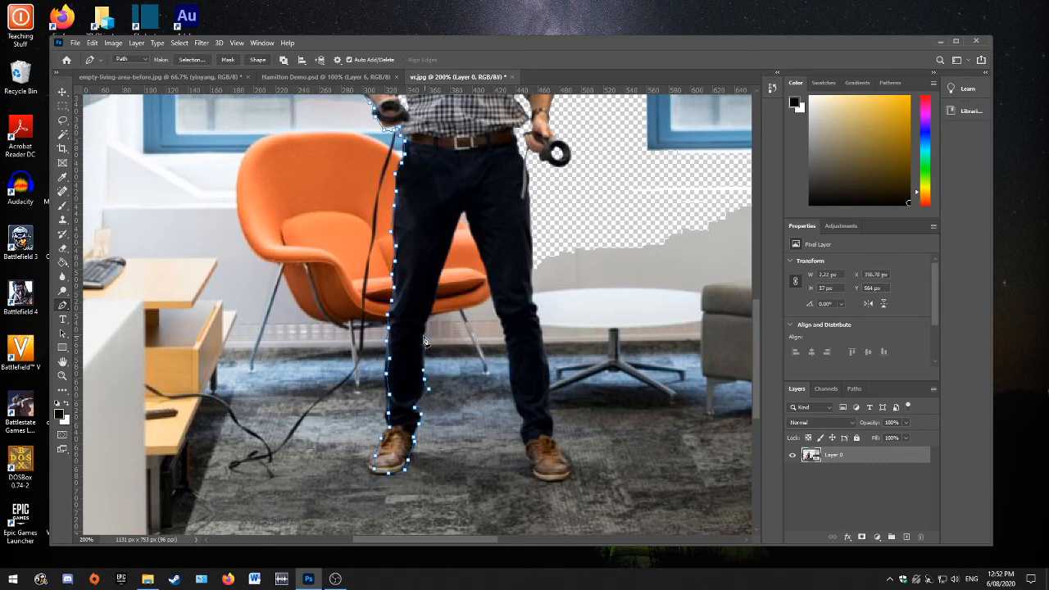
pyautogui.hotkey('ctrl', 'z')
pyautogui.click(423, 336)
pyautogui.click(427, 304)
pyautogui.click(434, 290)
pyautogui.click(438, 278)
pyautogui.click(443, 261)
pyautogui.moveTo(451, 242); pyautogui.dragTo(452, 237)
pyautogui.click(459, 221)
pyautogui.click(461, 214)
pyautogui.click(464, 208)
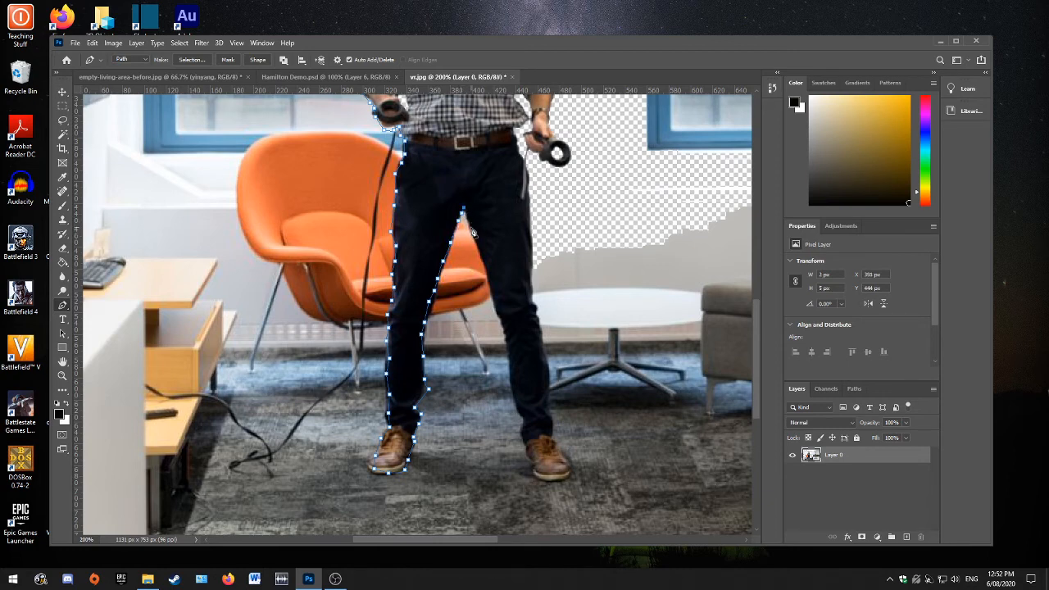
# Step: Trace the path from the crotch down the inner edge of the right-side leg to the ankle
pyautogui.click(471, 227)
pyautogui.click(474, 246)
pyautogui.click(490, 278)
pyautogui.click(492, 298)
pyautogui.click(499, 324)
pyautogui.click(505, 342)
pyautogui.click(508, 360)
pyautogui.click(506, 376)
pyautogui.click(516, 398)
pyautogui.click(519, 413)
pyautogui.click(526, 420)
# Step: Trace the path around the right-side shoe, replacing the misplaced anchors at its toe
pyautogui.click(526, 433)
pyautogui.click(530, 460)
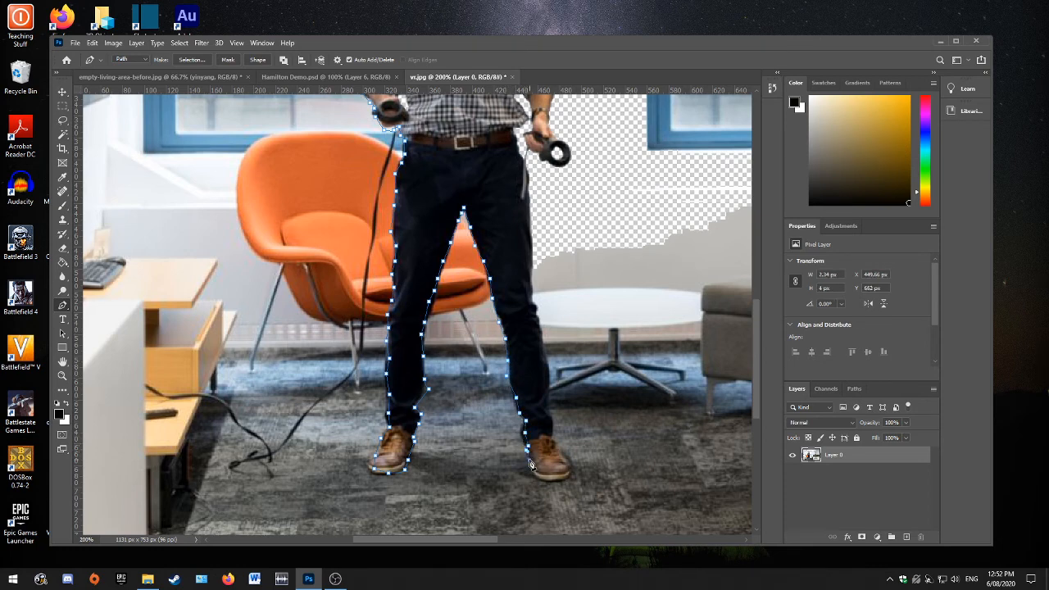
pyautogui.click(539, 474)
pyautogui.click(563, 482)
pyautogui.click(564, 475)
pyautogui.click(572, 463)
pyautogui.hotkey('ctrl', 'z')
pyautogui.hotkey('ctrl', 'z')
pyautogui.click(565, 481)
pyautogui.click(571, 470)
pyautogui.click(570, 462)
pyautogui.click(560, 449)
# Step: Trace the path up the outer edge of the right-side leg from the ankle to the hip
pyautogui.click(555, 441)
pyautogui.click(552, 429)
pyautogui.click(555, 417)
pyautogui.click(547, 404)
pyautogui.moveTo(550, 387); pyautogui.dragTo(552, 370)
pyautogui.click(548, 365)
pyautogui.click(541, 348)
pyautogui.click(540, 332)
pyautogui.click(537, 317)
pyautogui.click(534, 299)
pyautogui.click(533, 281)
pyautogui.click(533, 259)
pyautogui.click(532, 223)
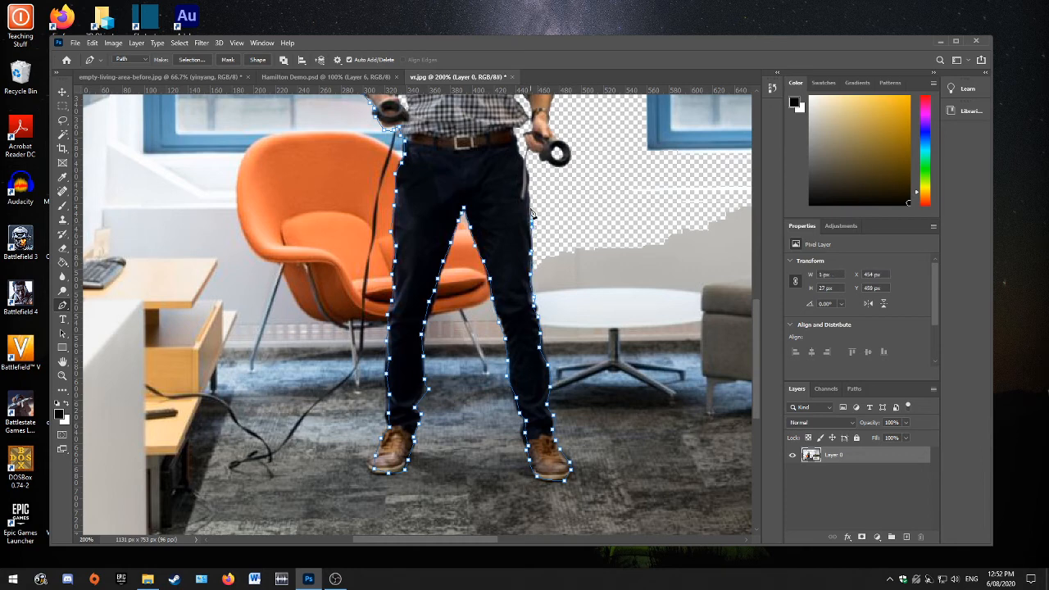
pyautogui.click(530, 182)
pyautogui.click(527, 164)
# Step: Trace the path around the right-side ring-shaped controller and hand up towards the wrist
pyautogui.click(533, 154)
pyautogui.click(548, 164)
pyautogui.click(565, 168)
pyautogui.click(569, 154)
pyautogui.click(563, 144)
pyautogui.click(558, 137)
pyautogui.click(552, 126)
pyautogui.moveTo(554, 118); pyautogui.dragTo(573, 296)
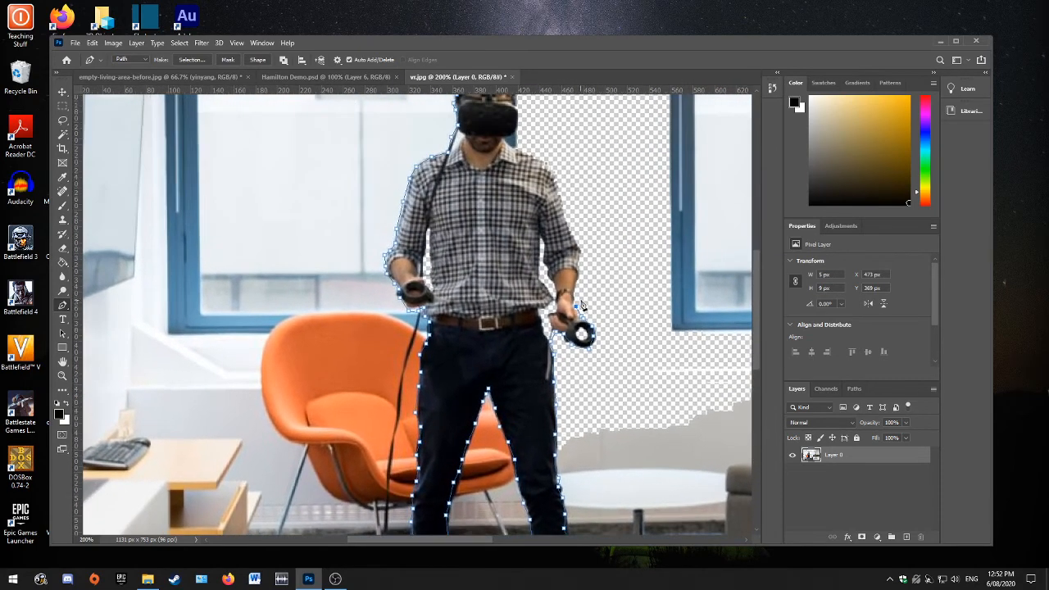
# Step: Trace the path up the right-side forearm and sleeve, over the shoulder and neck to the headset's edge
pyautogui.click(573, 289)
pyautogui.click(576, 278)
pyautogui.click(578, 269)
pyautogui.click(581, 253)
pyautogui.click(575, 238)
pyautogui.click(560, 215)
pyautogui.click(562, 198)
pyautogui.click(555, 180)
pyautogui.click(554, 167)
pyautogui.click(531, 157)
pyautogui.click(509, 141)
pyautogui.click(518, 119)
pyautogui.click(520, 109)
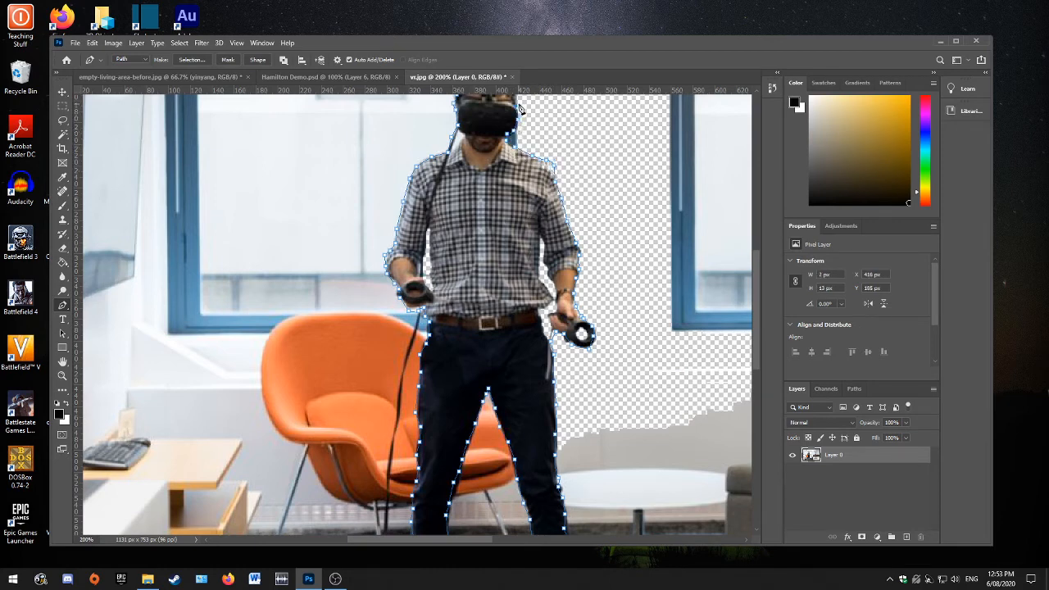
# Step: Trace the path over the top of the man's head and close it at the starting anchor beside the headset
pyautogui.moveTo(519, 109); pyautogui.dragTo(535, 231)
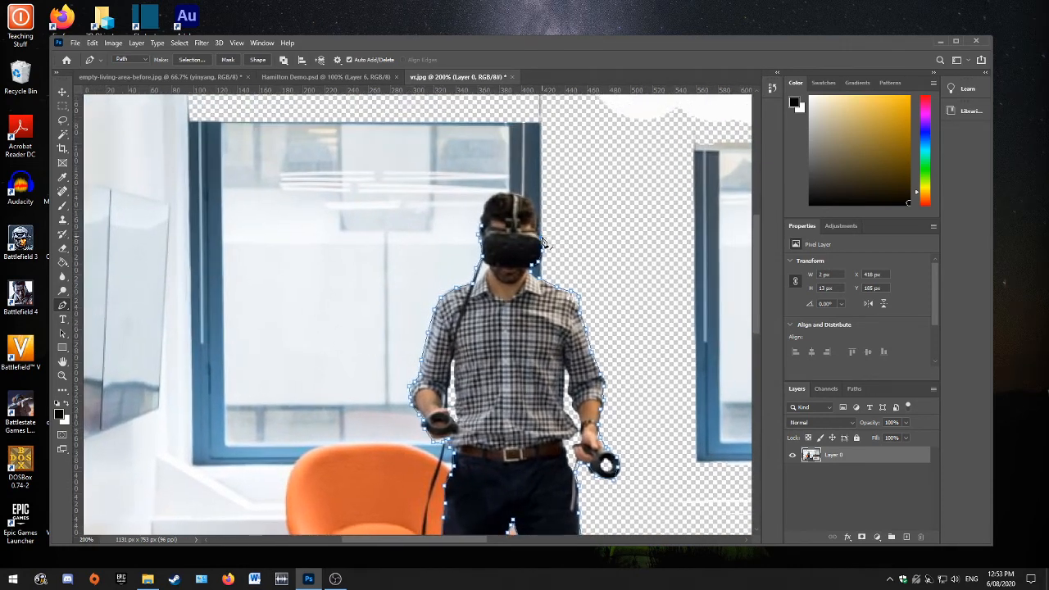
pyautogui.click(537, 215)
pyautogui.click(531, 199)
pyautogui.moveTo(515, 192); pyautogui.dragTo(511, 189)
pyautogui.click(503, 192)
pyautogui.click(490, 195)
pyautogui.click(484, 205)
pyautogui.click(483, 221)
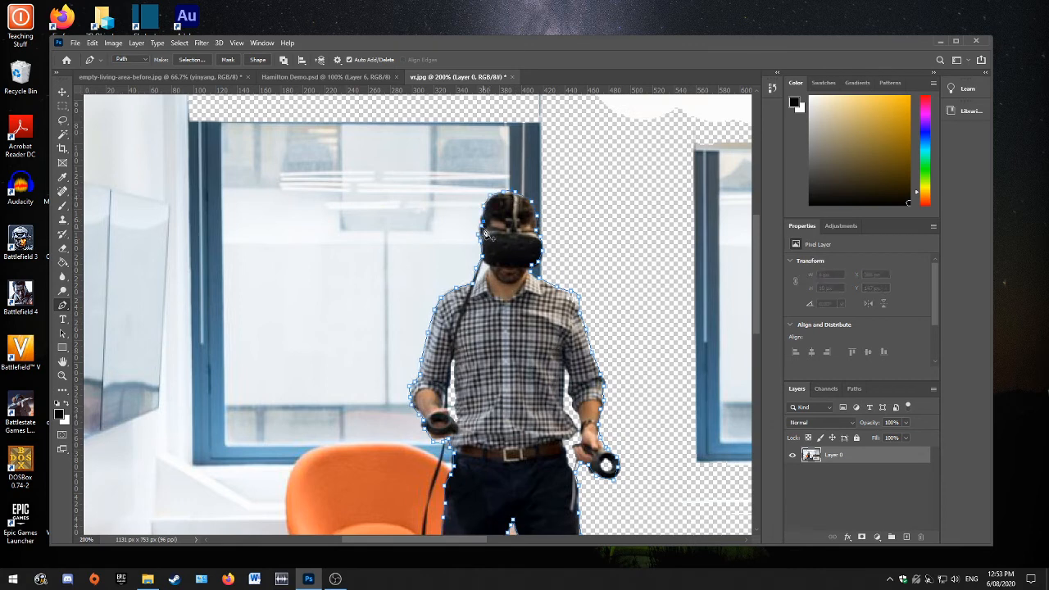
pyautogui.click(482, 234)
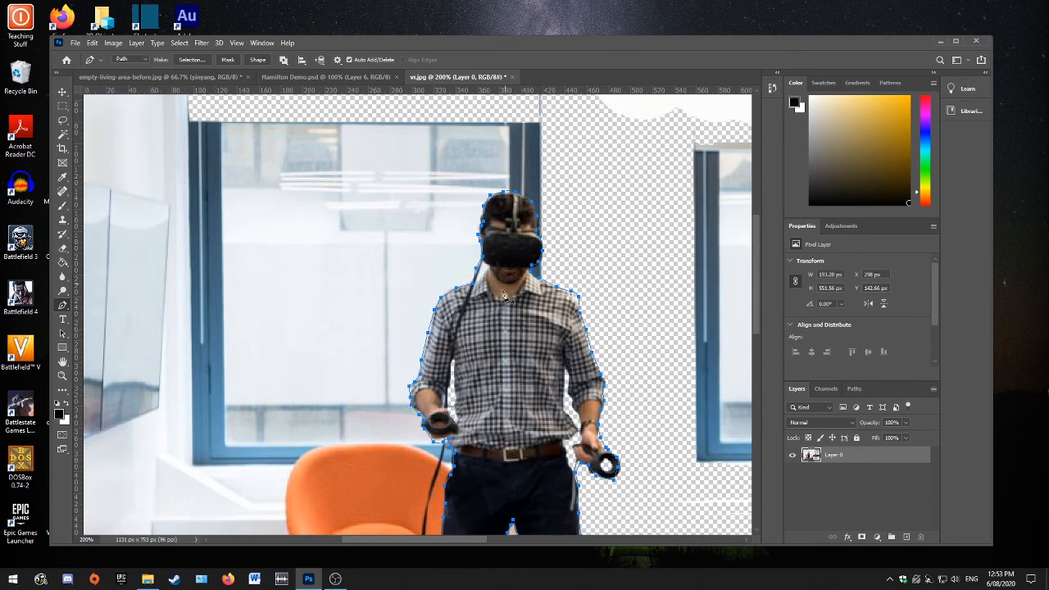
# Step: Turn the path into a new anti-aliased selection with a 0-pixel feather and cut the man out of the photo
pyautogui.rightClick(533, 330)
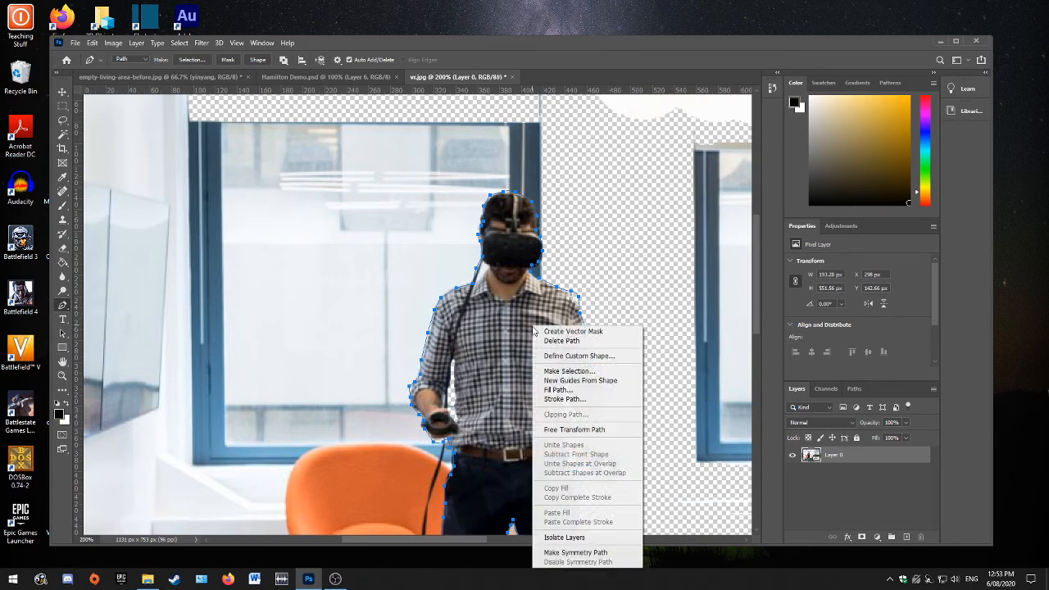
pyautogui.click(600, 371)
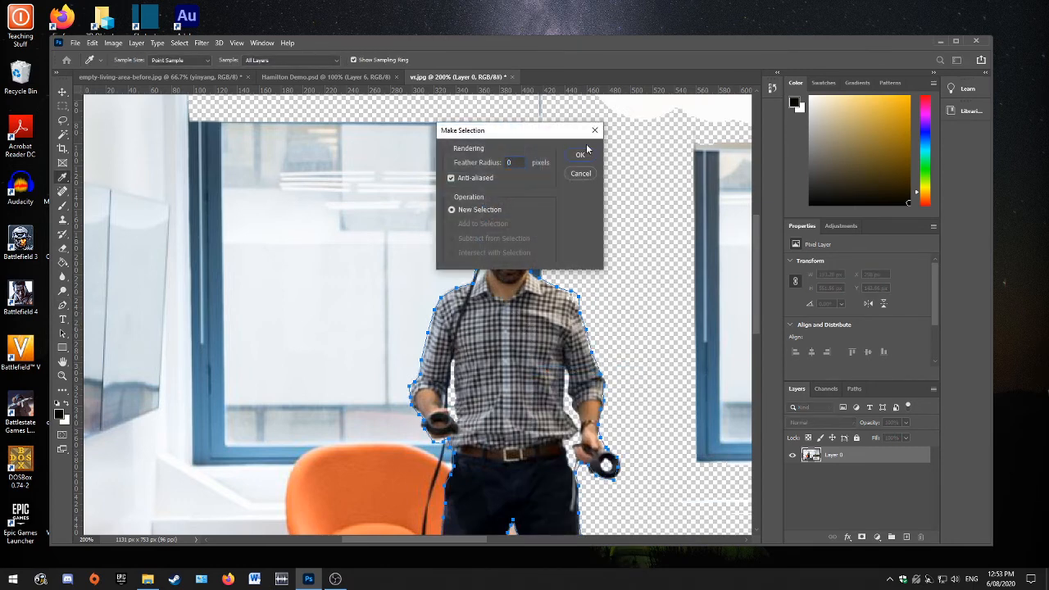
pyautogui.click(580, 156)
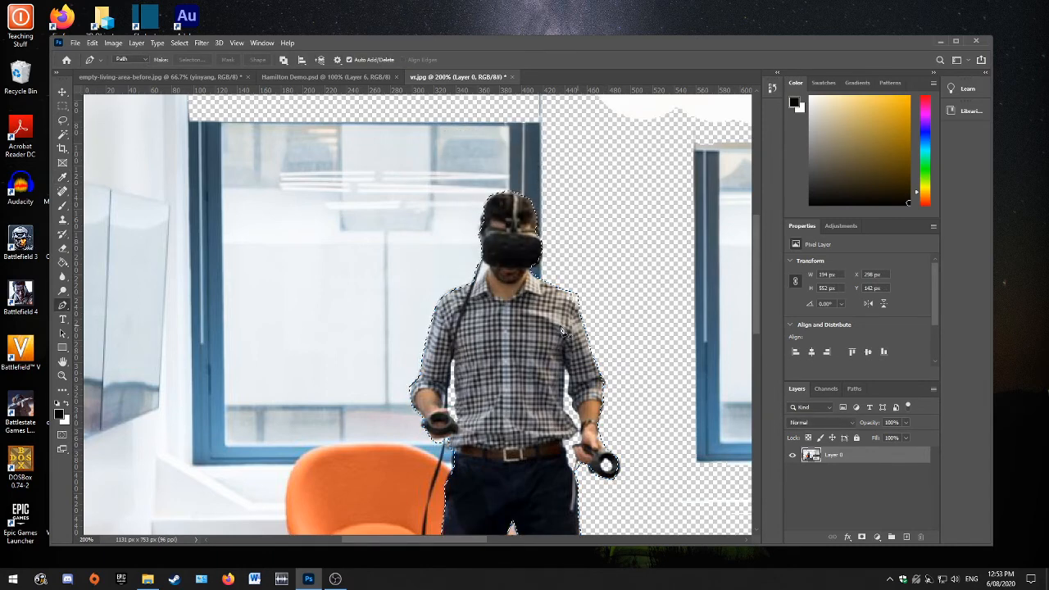
pyautogui.click(91, 43)
pyautogui.click(177, 108)
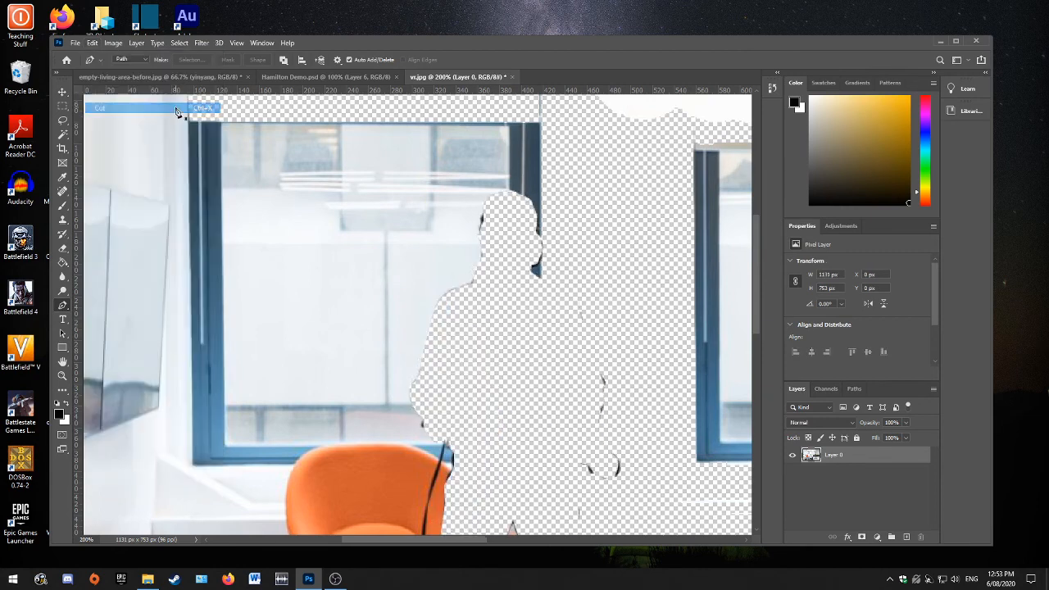
# Step: Switch to the empty-living-area-before.jpg document and paste the cut-out VR man into it
pyautogui.click(124, 77)
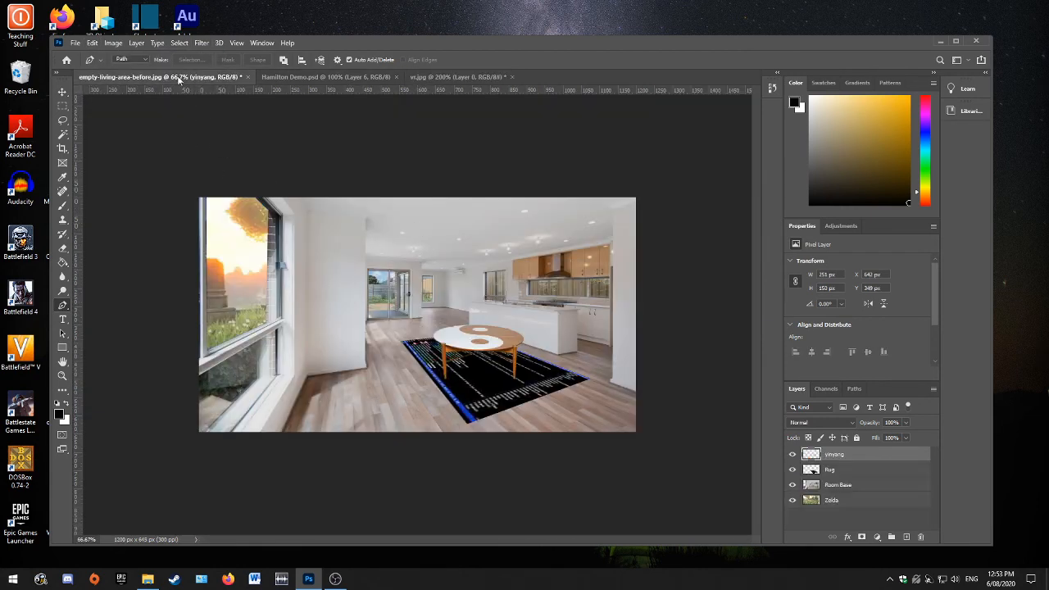
pyautogui.click(93, 43)
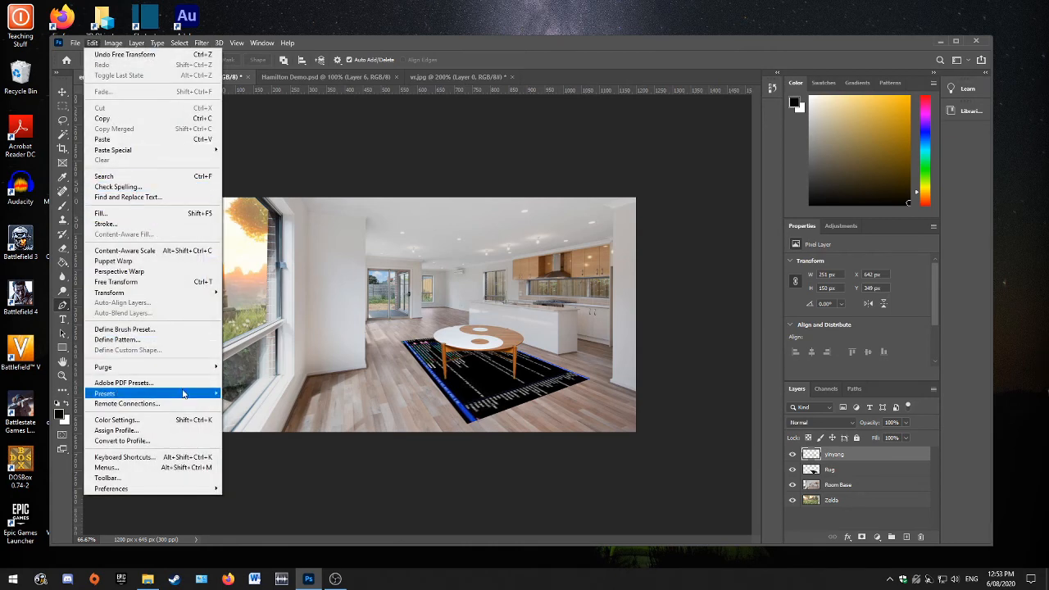
pyautogui.click(159, 139)
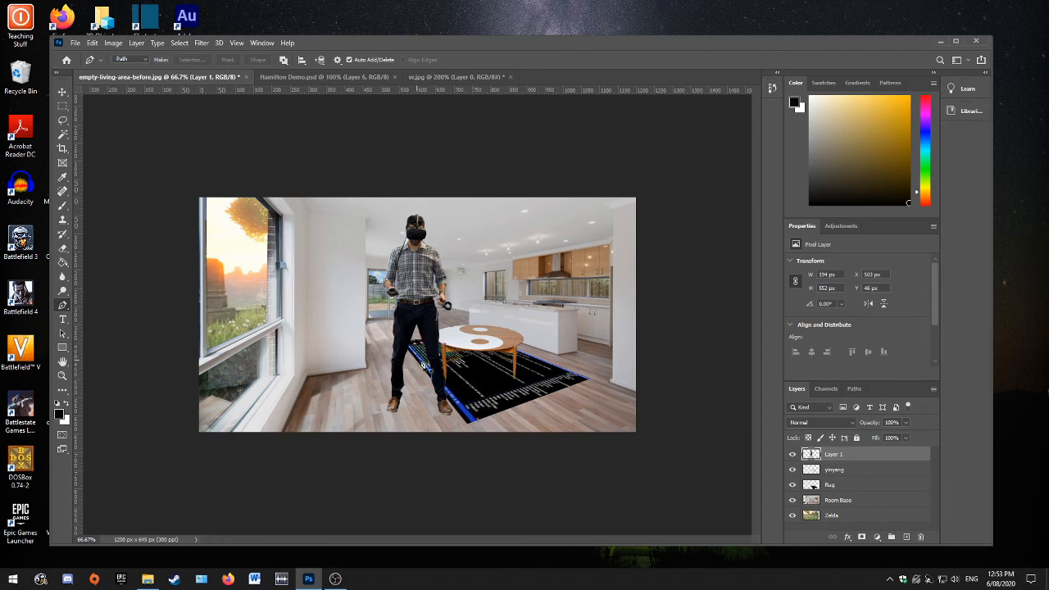
# Step: Scale the pasted VR man to about 90% and stand him on the floor between the big window and the rug
pyautogui.click(62, 92)
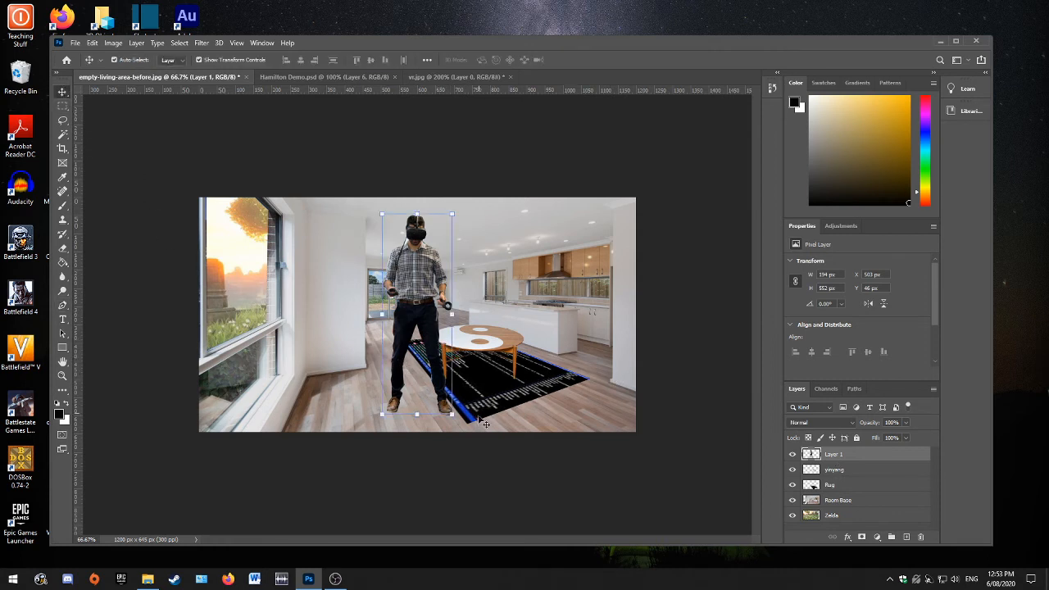
pyautogui.moveTo(450, 412); pyautogui.dragTo(428, 349)
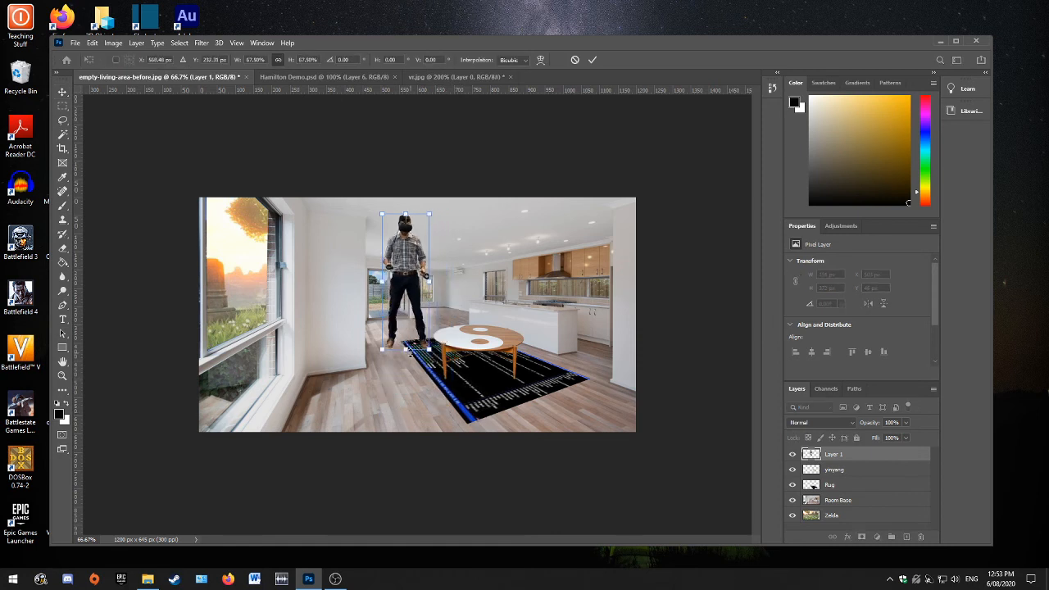
pyautogui.moveTo(398, 286); pyautogui.dragTo(447, 269)
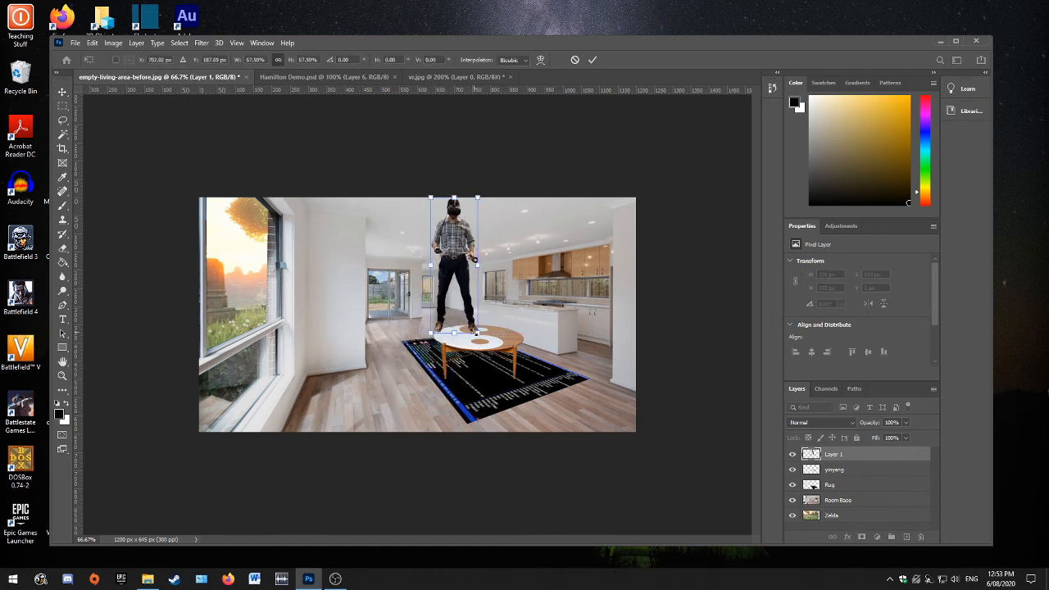
pyautogui.moveTo(475, 331); pyautogui.dragTo(457, 274)
pyautogui.moveTo(445, 210); pyautogui.dragTo(451, 306)
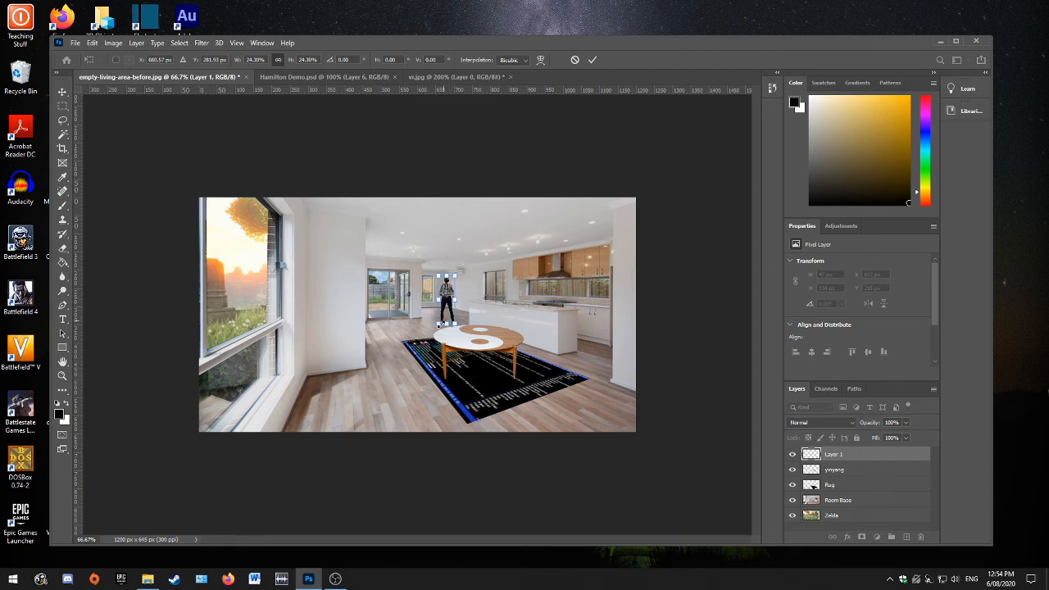
pyautogui.moveTo(436, 322); pyautogui.dragTo(343, 368)
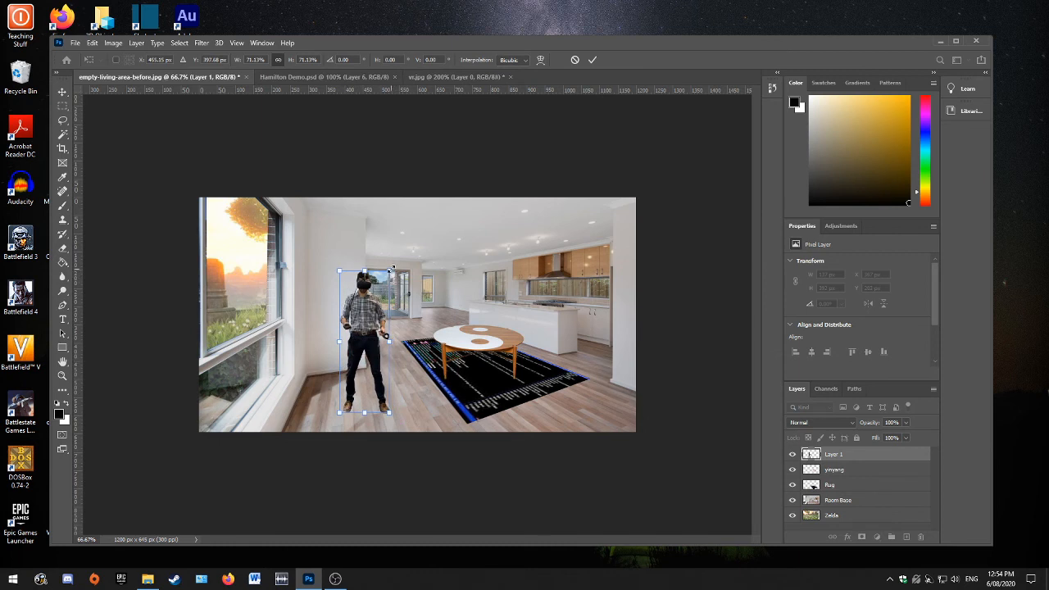
pyautogui.moveTo(392, 268); pyautogui.dragTo(403, 234)
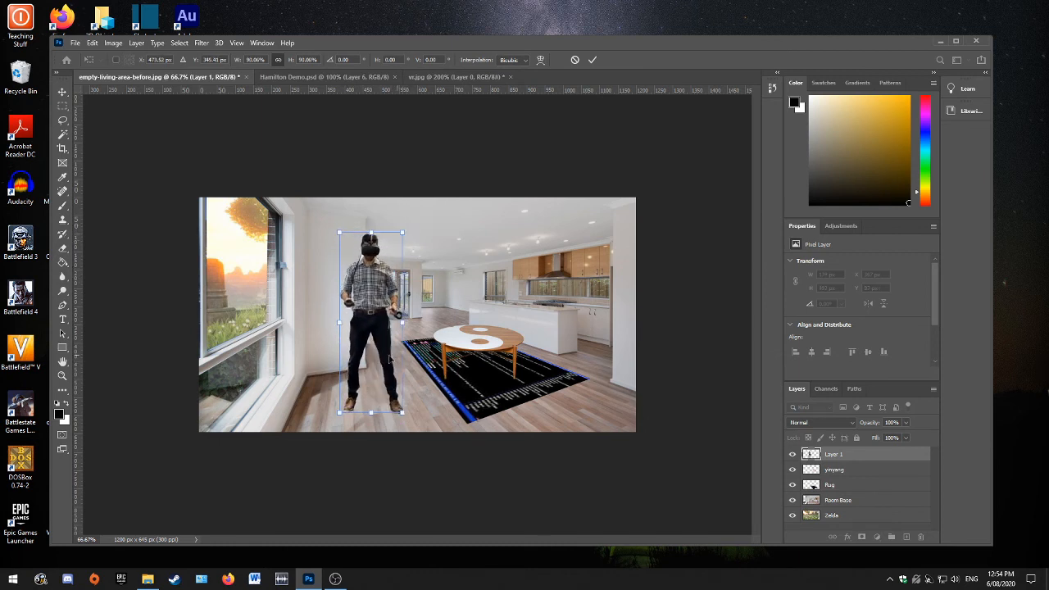
pyautogui.moveTo(389, 358); pyautogui.dragTo(371, 379)
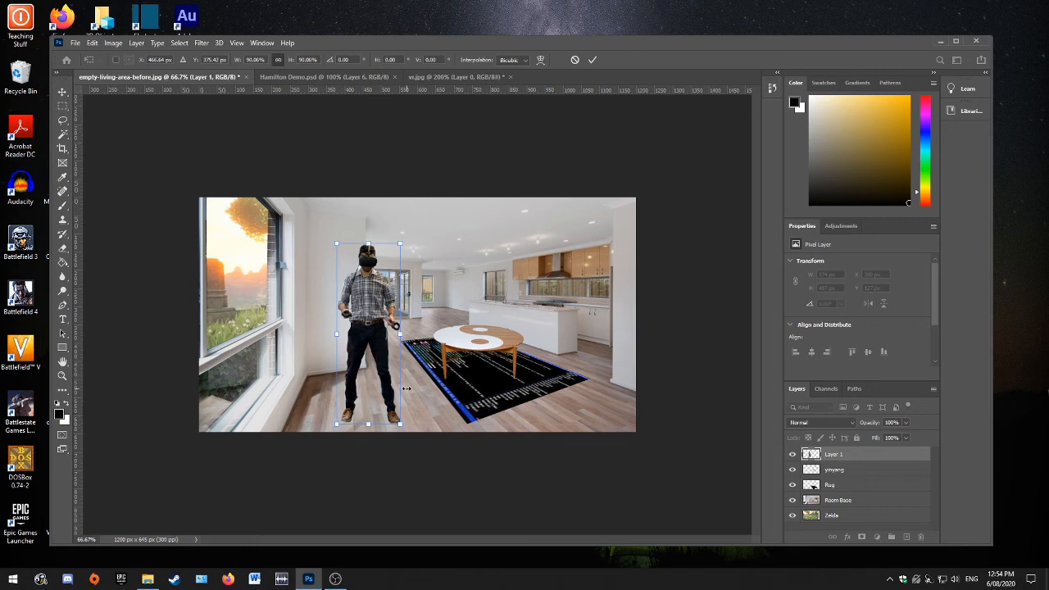
# Step: Distort the VR man by raising the lower corner nearest the rug so his feet follow the floor's perspective
pyautogui.rightClick(400, 243)
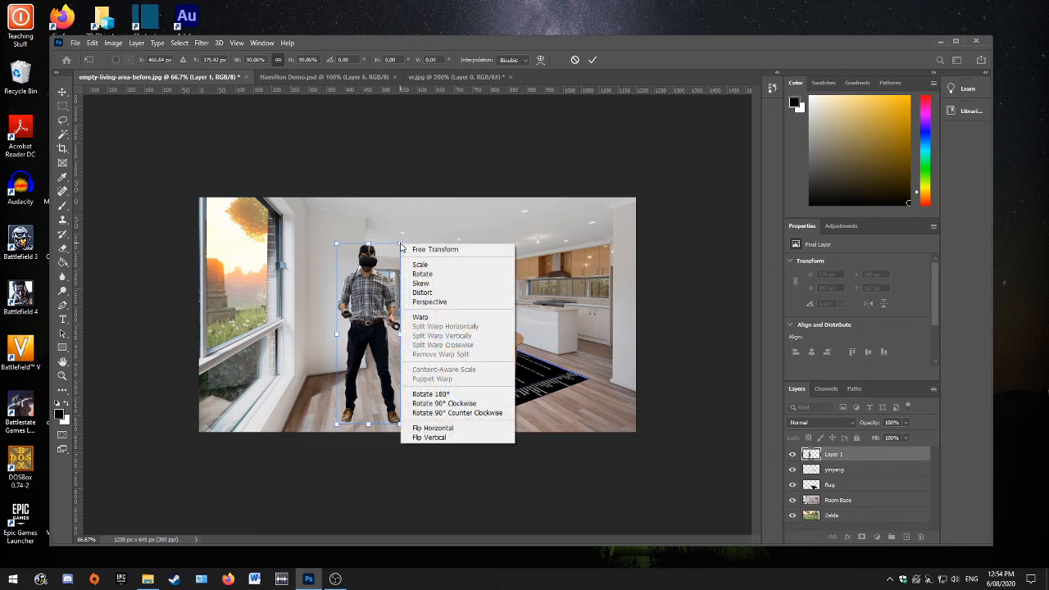
pyautogui.click(448, 296)
pyautogui.moveTo(399, 426); pyautogui.dragTo(397, 402)
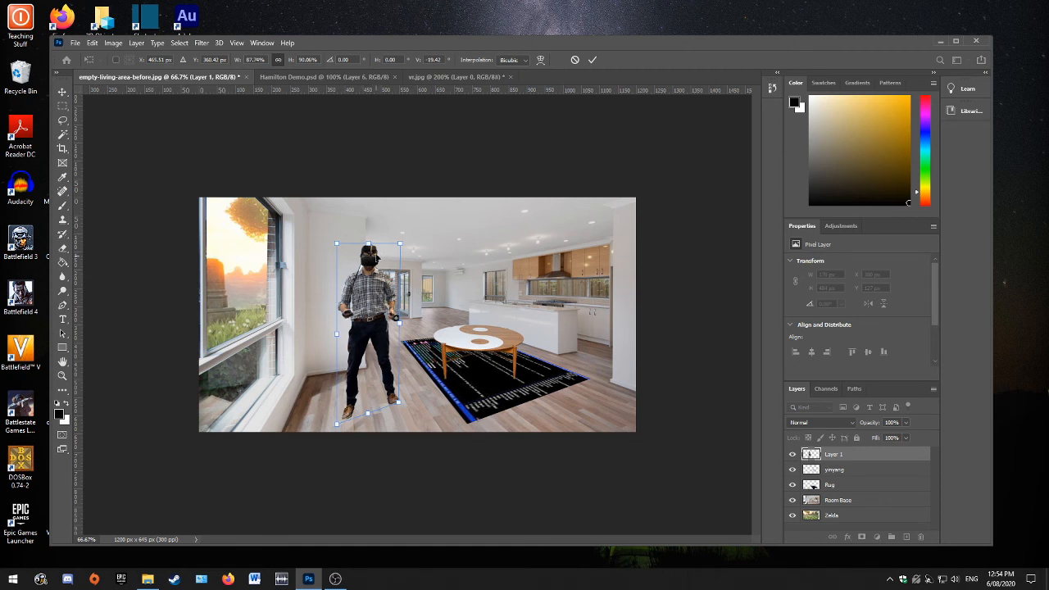
pyautogui.moveTo(400, 325); pyautogui.dragTo(400, 322)
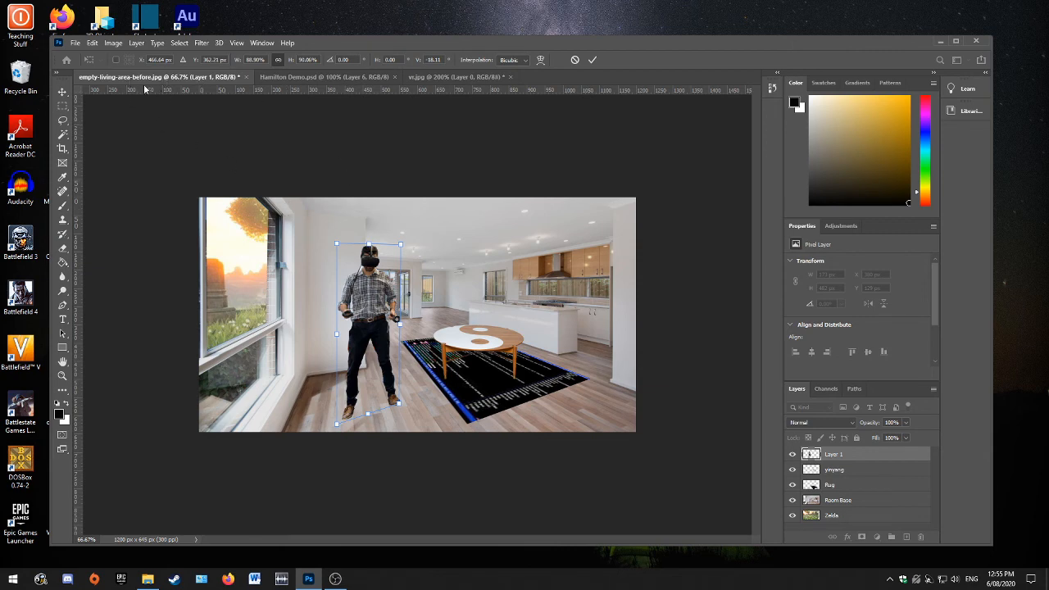
pyautogui.click(75, 45)
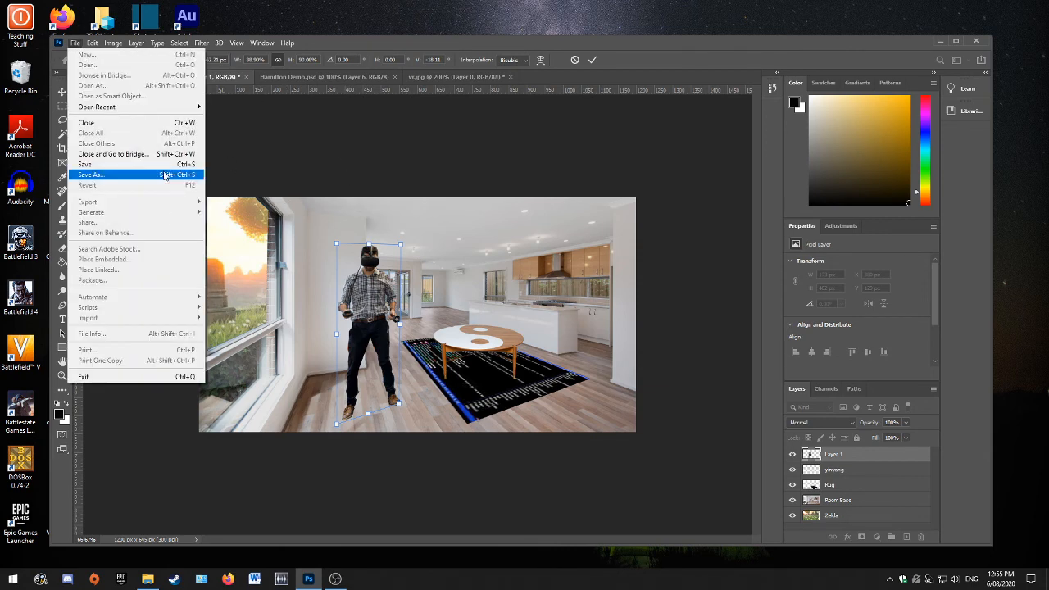
pyautogui.click(164, 177)
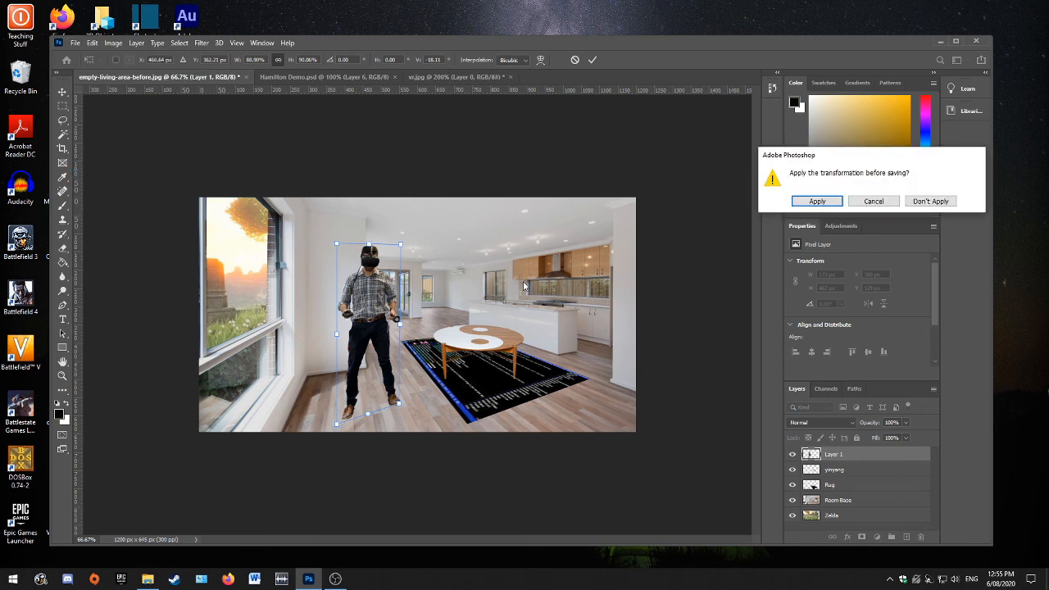
pyautogui.click(878, 204)
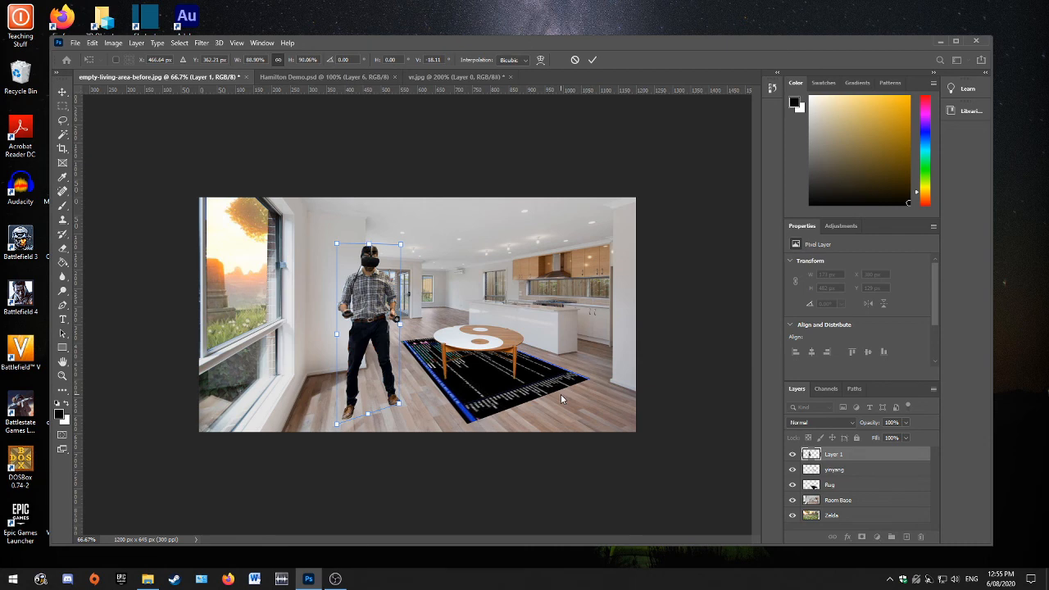
# Step: Apply the pending transformation and merge all visible layers of the collage into one
pyautogui.click(139, 45)
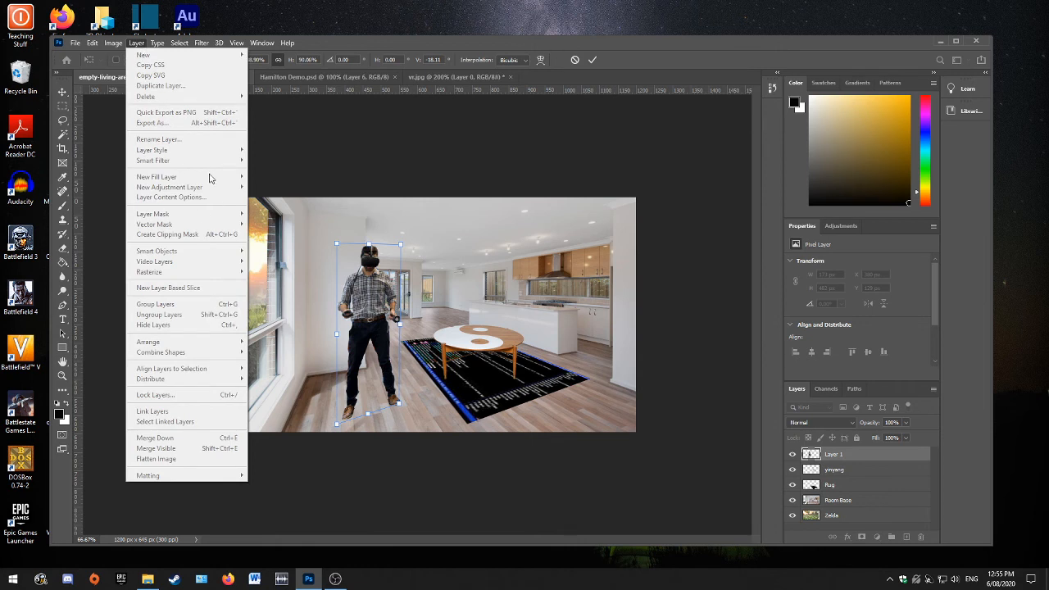
pyautogui.click(63, 108)
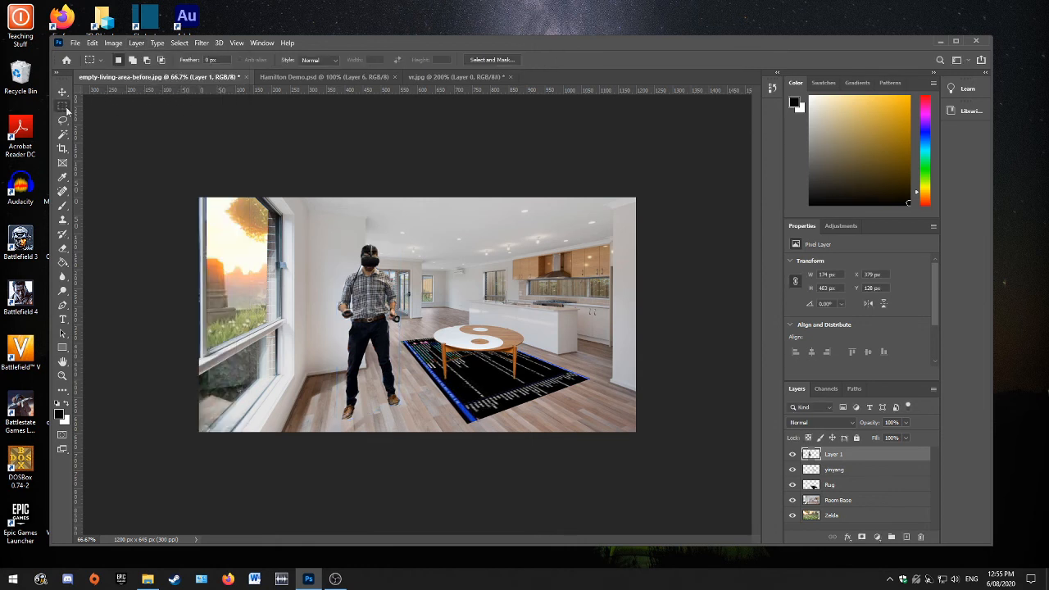
pyautogui.click(135, 44)
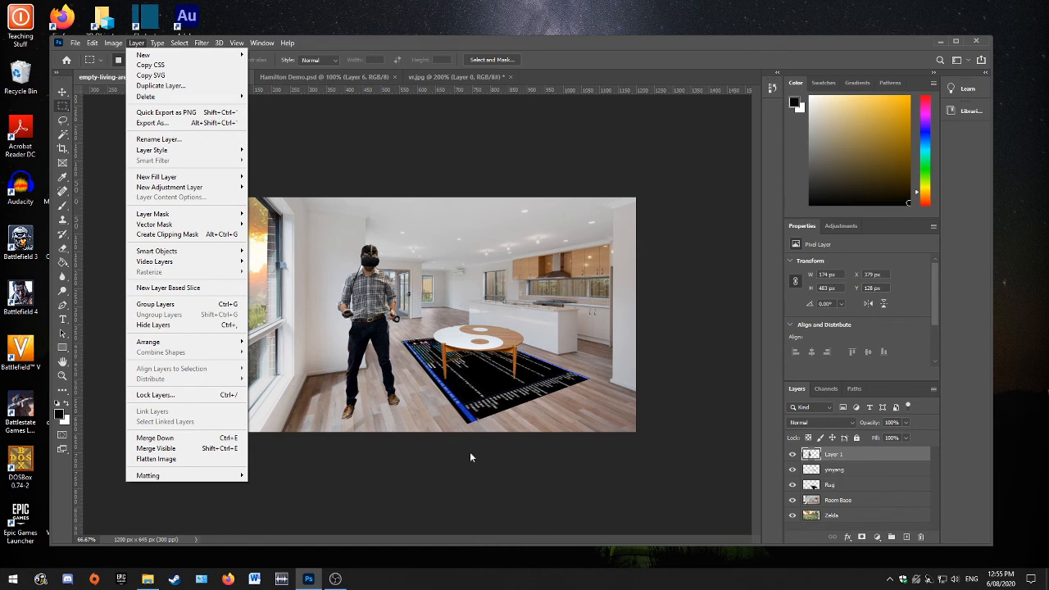
pyautogui.click(174, 451)
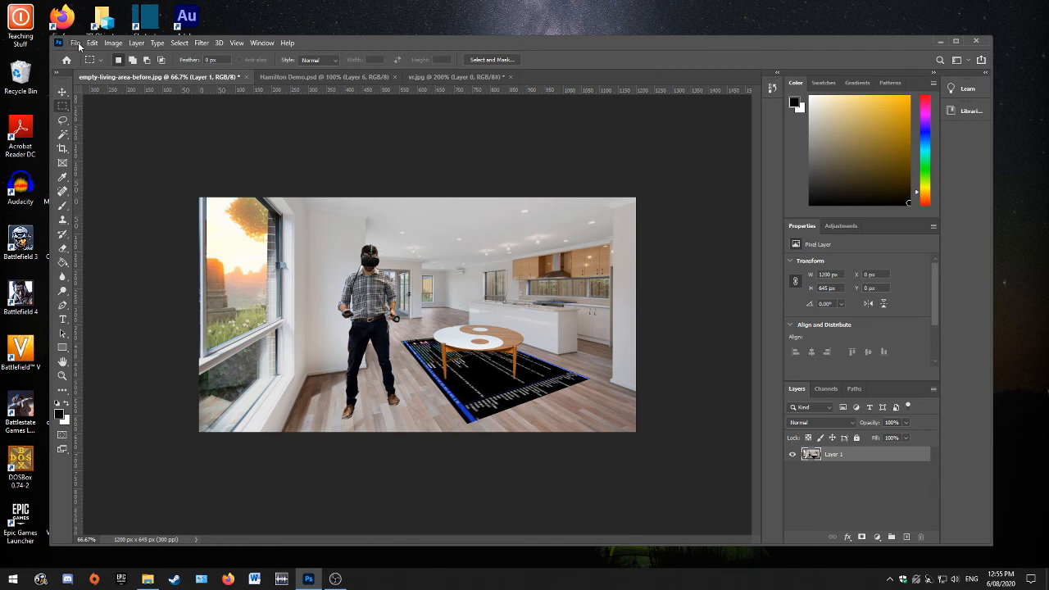
# Step: Start saving the merged collage in the Hamilton folder under the file name Hamilton Demo 2
pyautogui.click(75, 43)
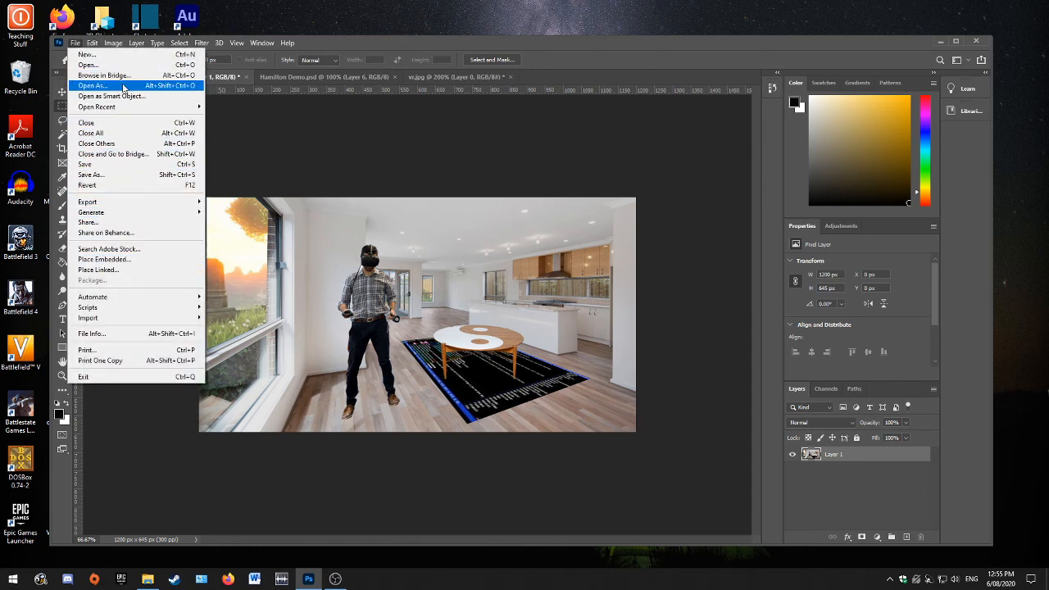
pyautogui.click(139, 174)
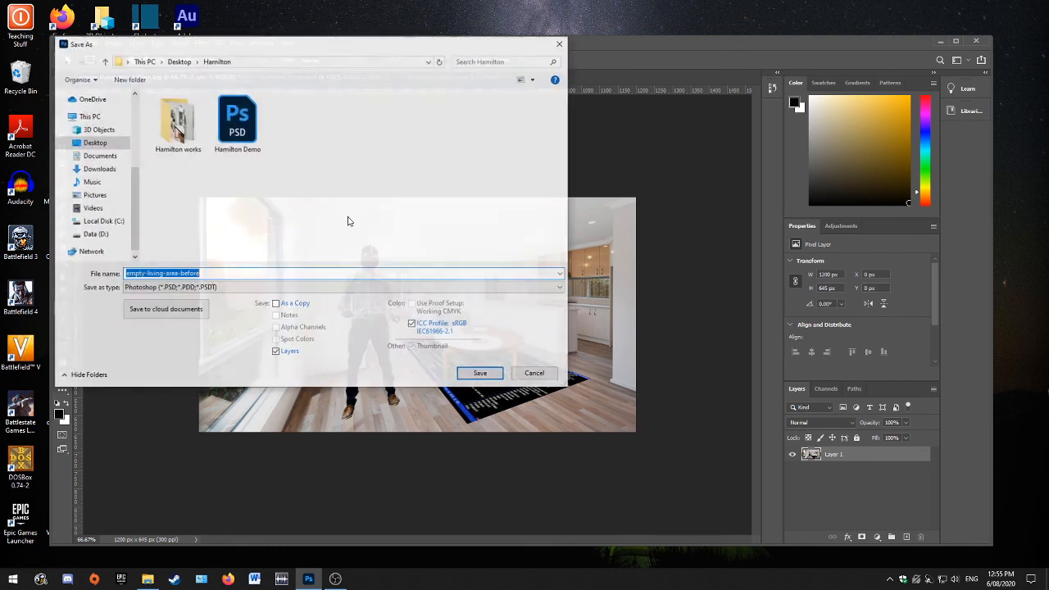
pyautogui.click(276, 274)
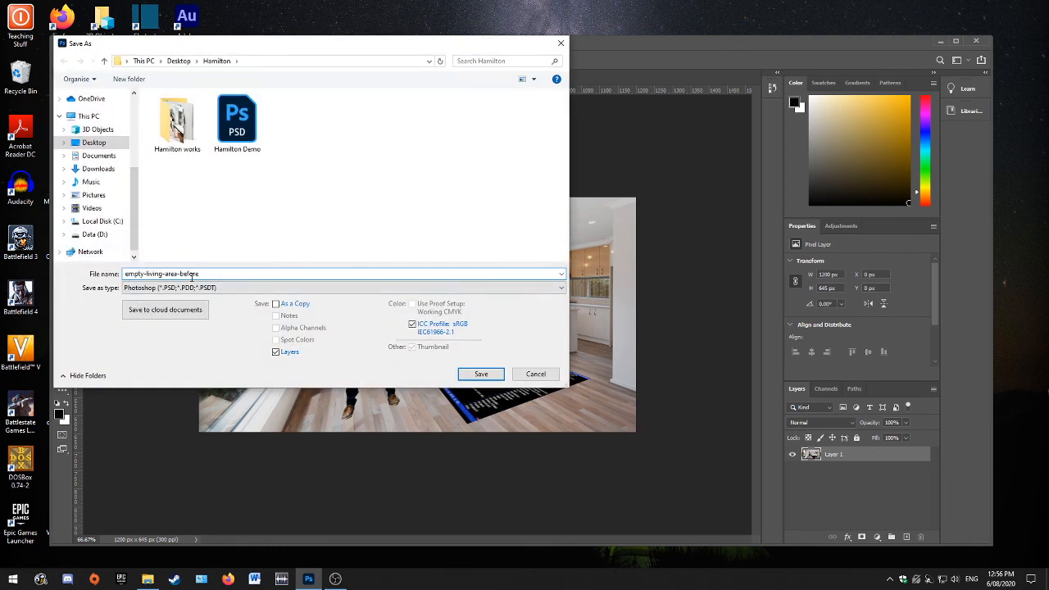
pyautogui.moveTo(237, 274); pyautogui.dragTo(98, 273)
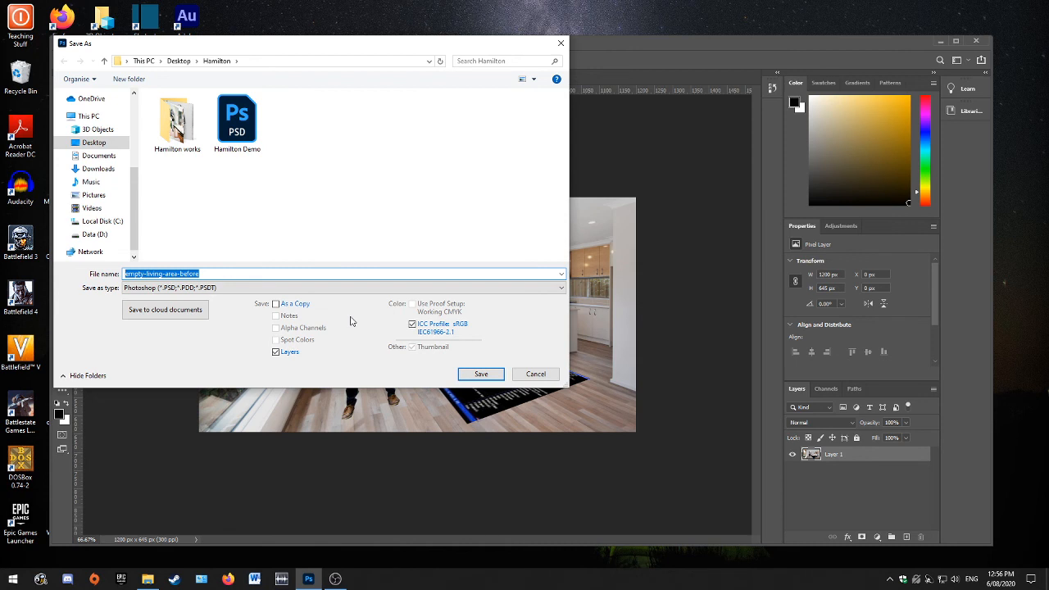
pyautogui.write('Hamilton')
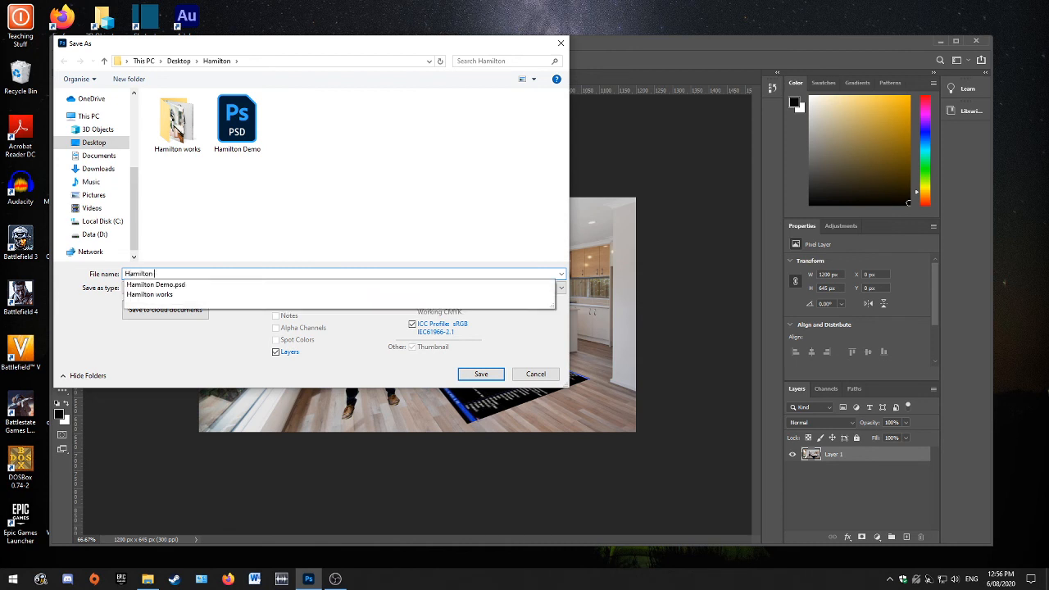
pyautogui.write(' Demo 2')
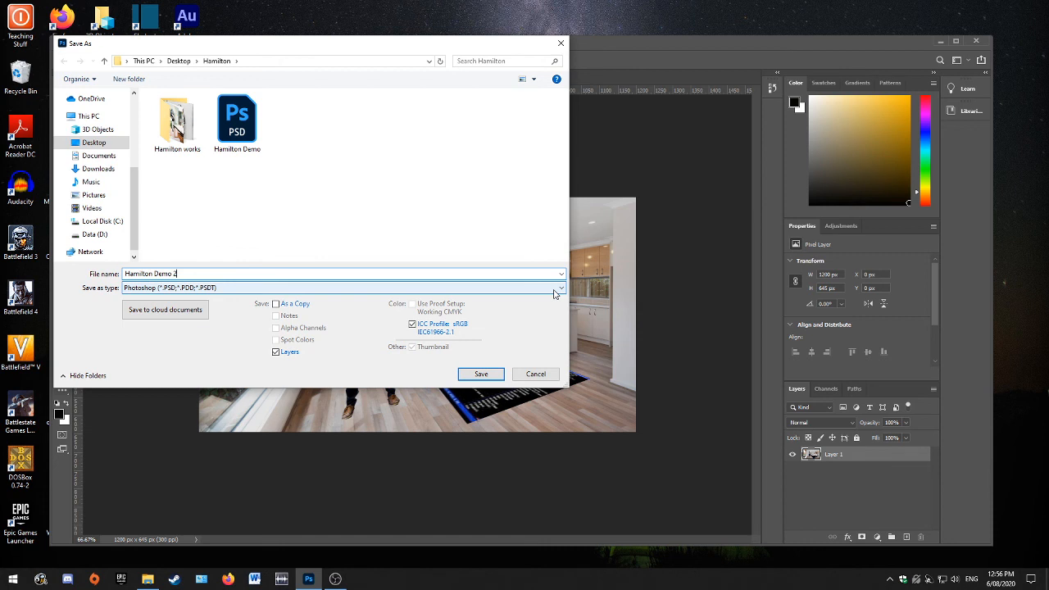
# Step: Choose JPEG as the file format and save the image with quality 5 (Medium)
pyautogui.click(256, 293)
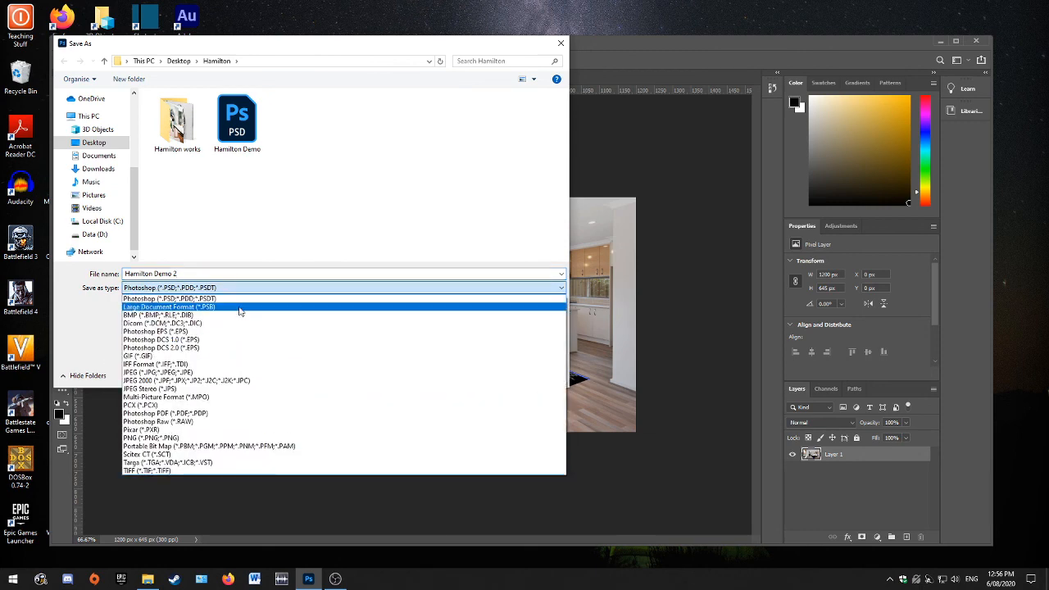
pyautogui.click(227, 374)
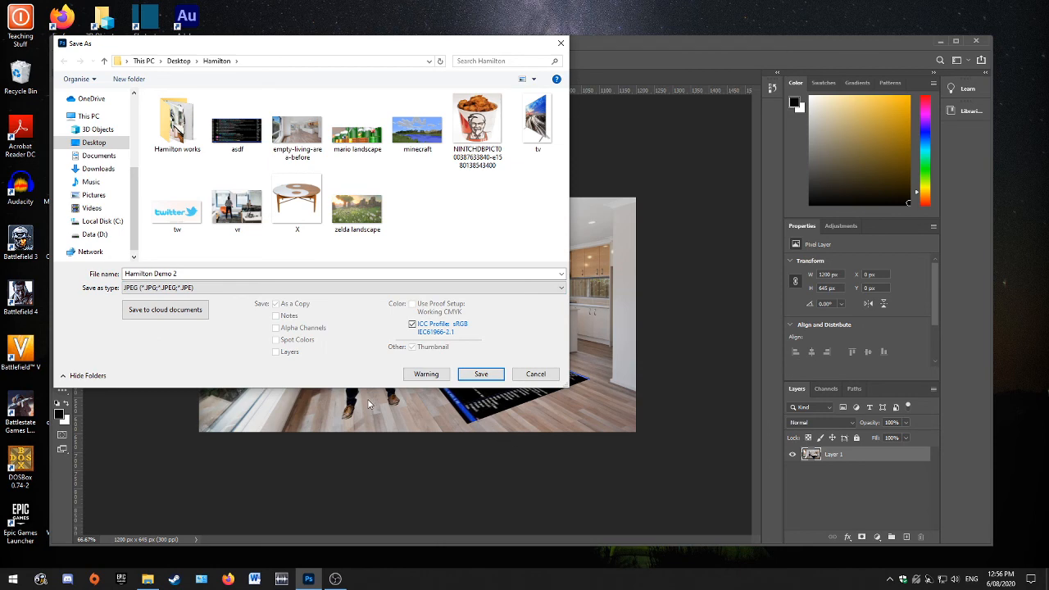
pyautogui.click(497, 377)
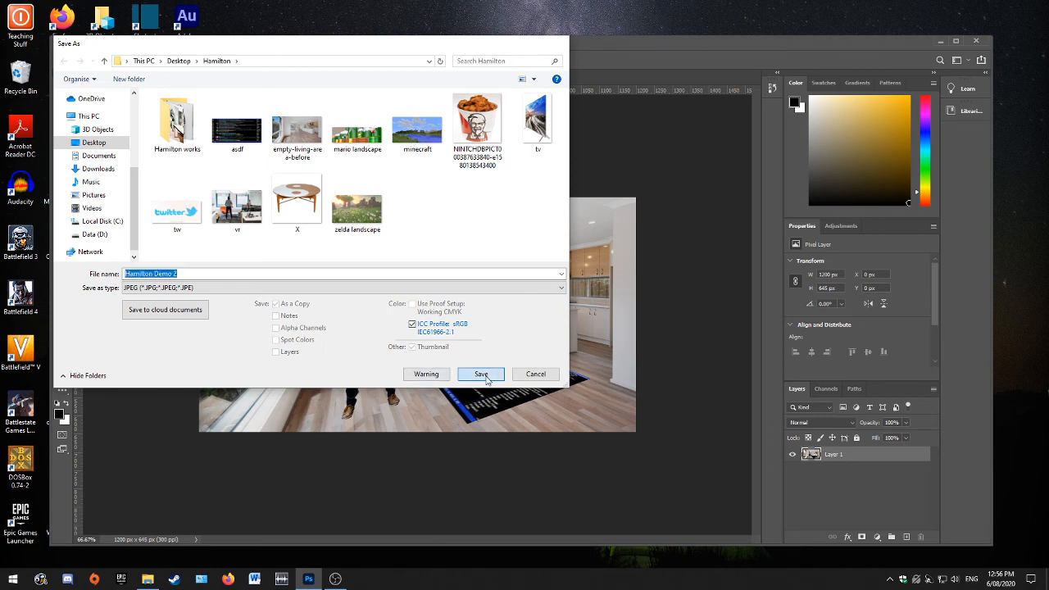
pyautogui.click(595, 147)
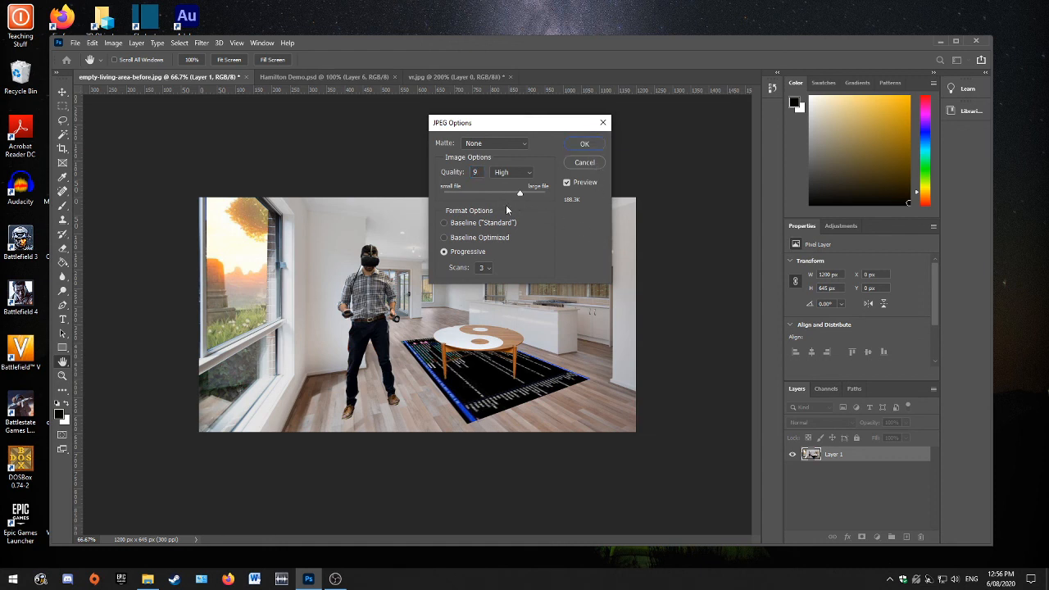
pyautogui.moveTo(518, 195); pyautogui.dragTo(490, 194)
pyautogui.click(582, 145)
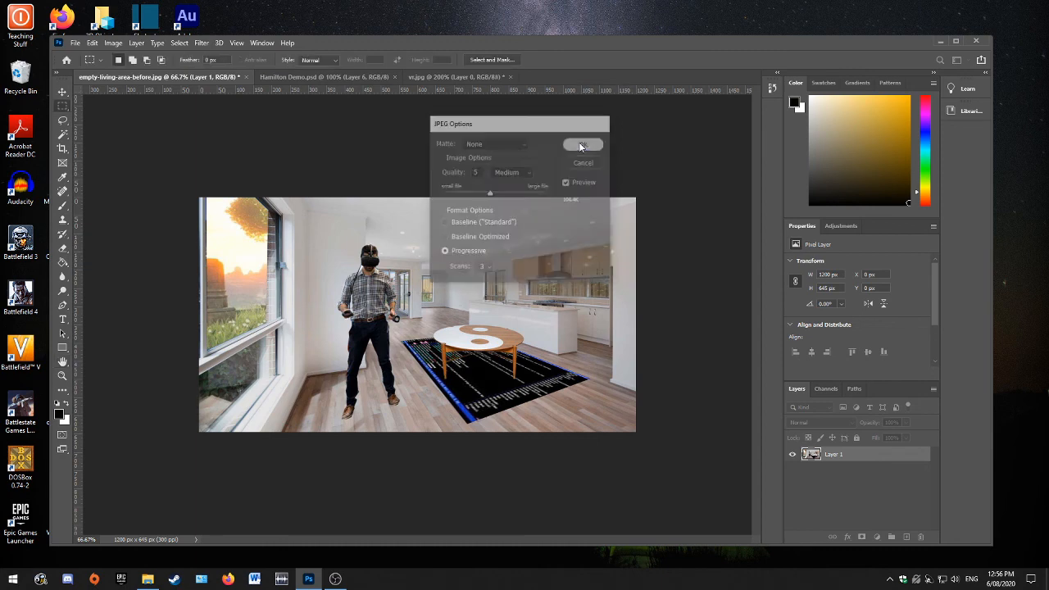
# Step: Switch to the Hamilton folder in File Explorer and open the Hamilton Demo 2 JPEG for a check, closing it when done
pyautogui.click(940, 42)
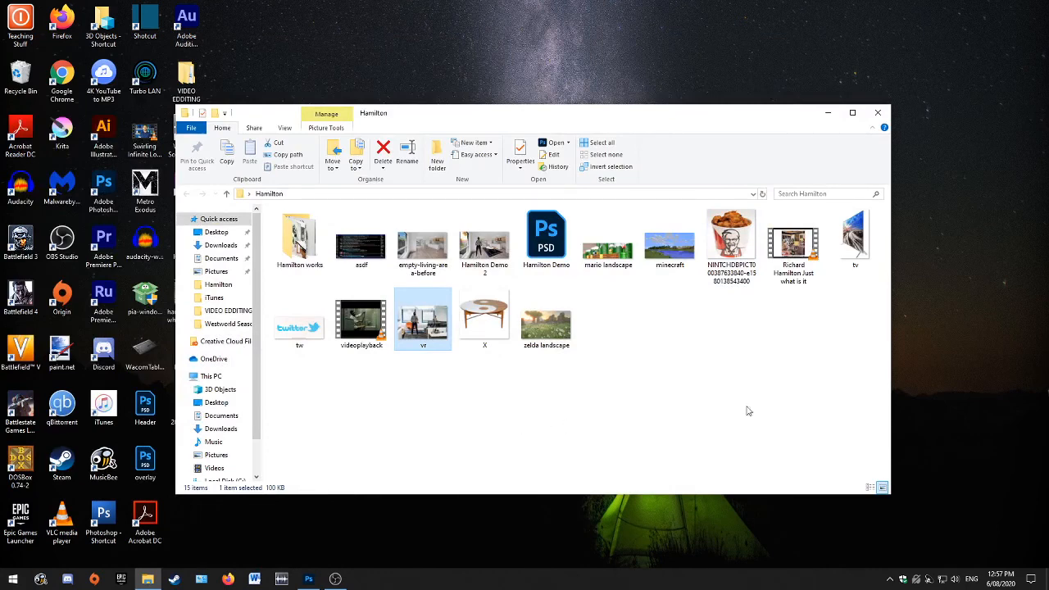
pyautogui.rightClick(483, 246)
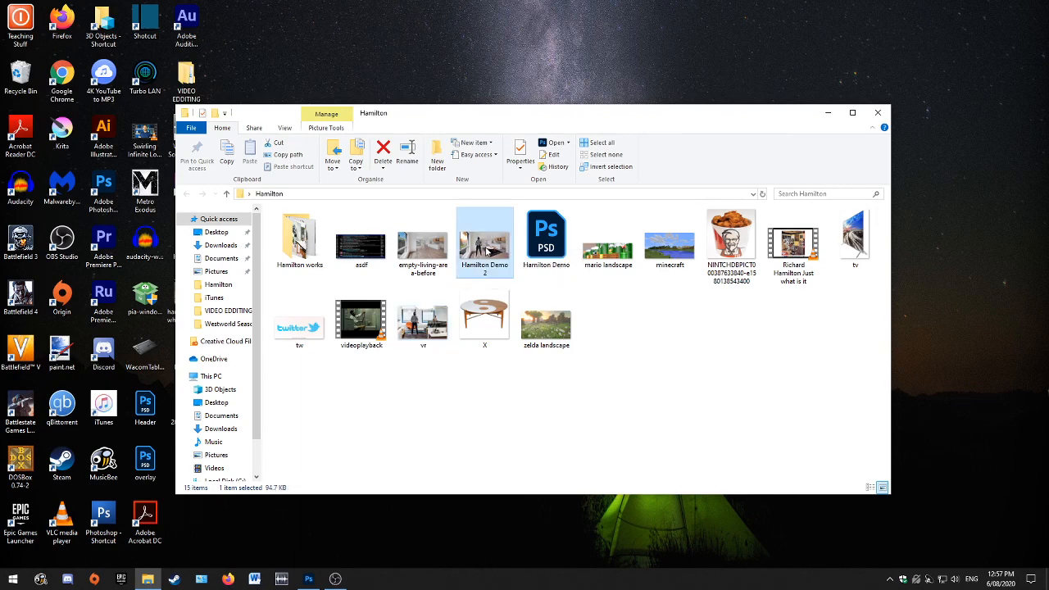
pyautogui.click(643, 323)
pyautogui.doubleClick(483, 244)
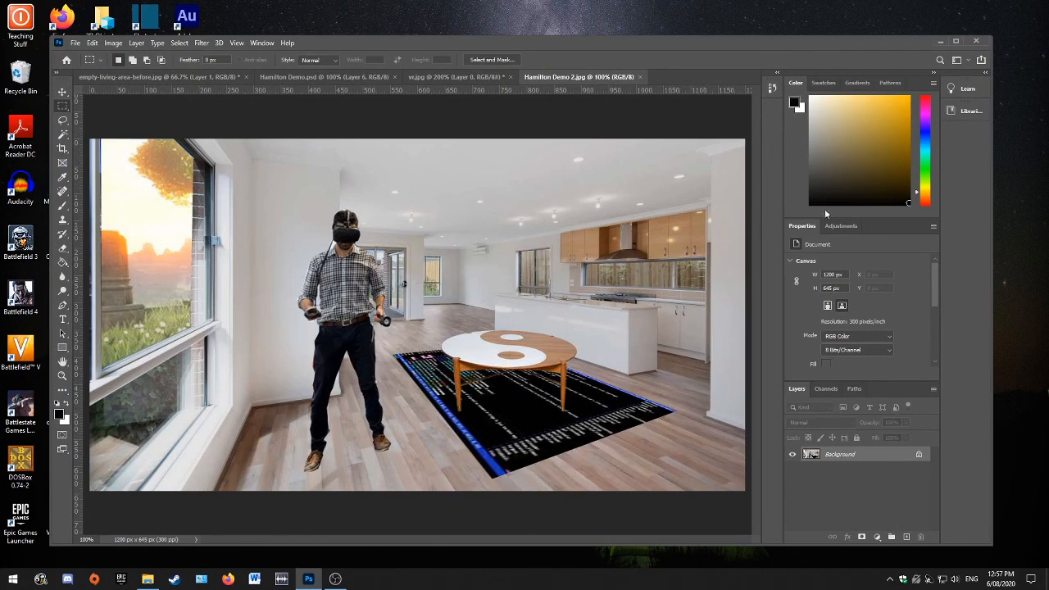
pyautogui.click(640, 77)
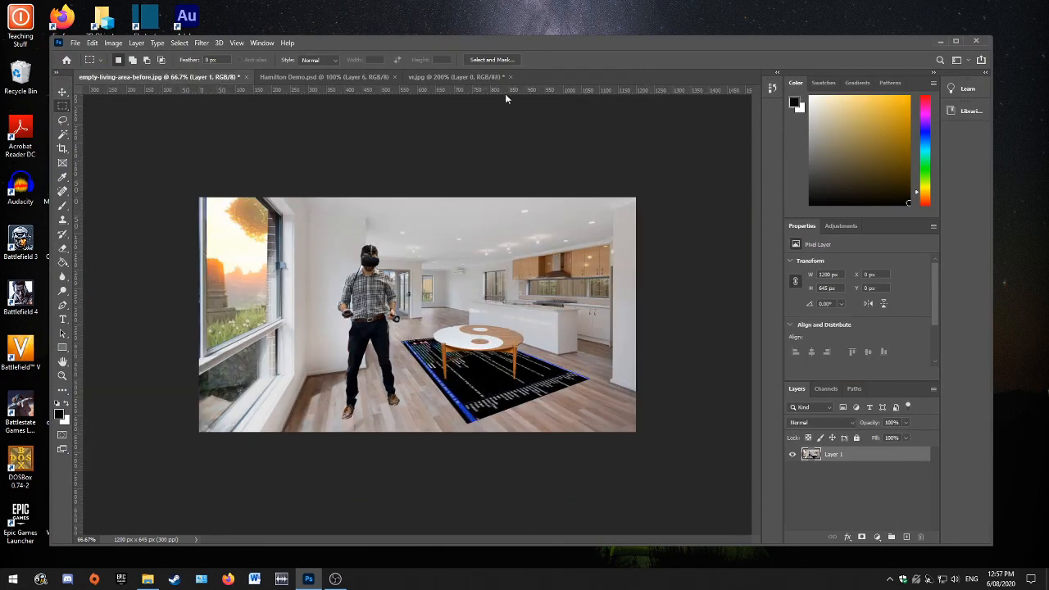
# Step: Review the cut-out leftovers in vr.jpg and the layer list of the finished example Hamilton Demo.psd
pyautogui.click(449, 77)
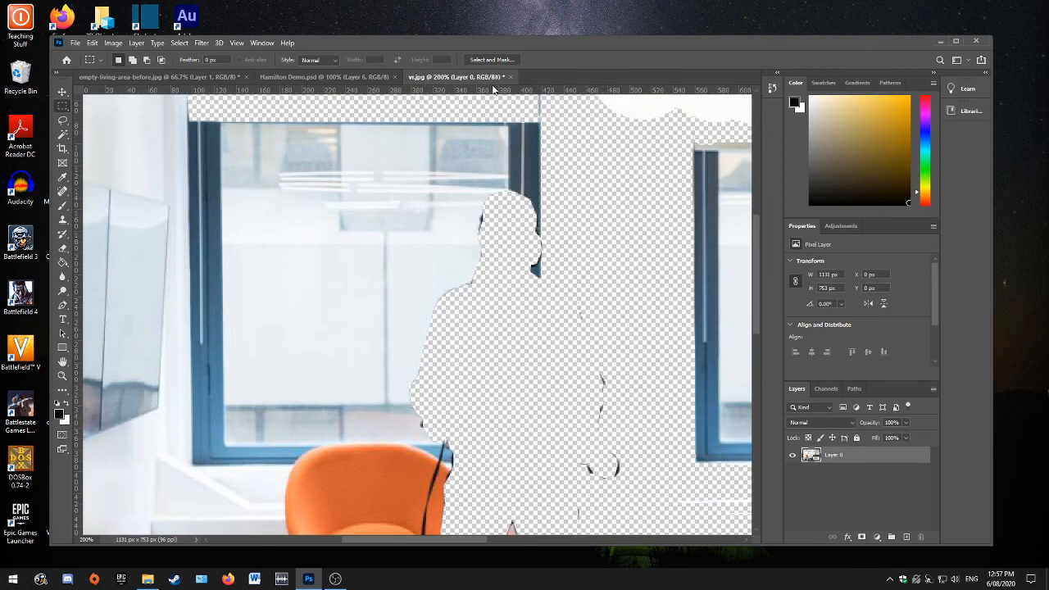
pyautogui.click(358, 78)
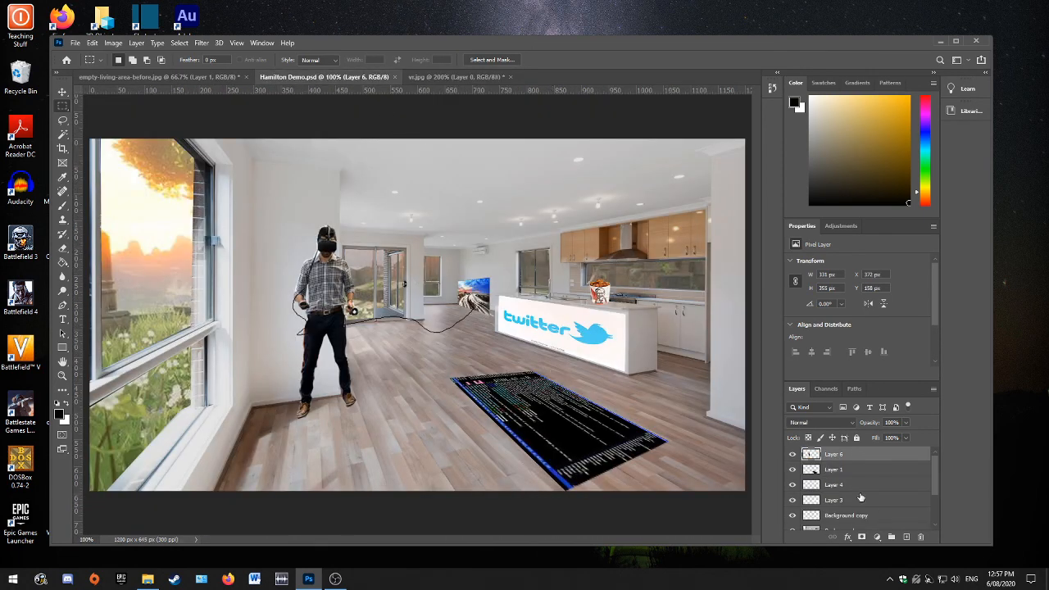
pyautogui.scroll(-3, 862, 480)
pyautogui.scroll(3, 865, 482)
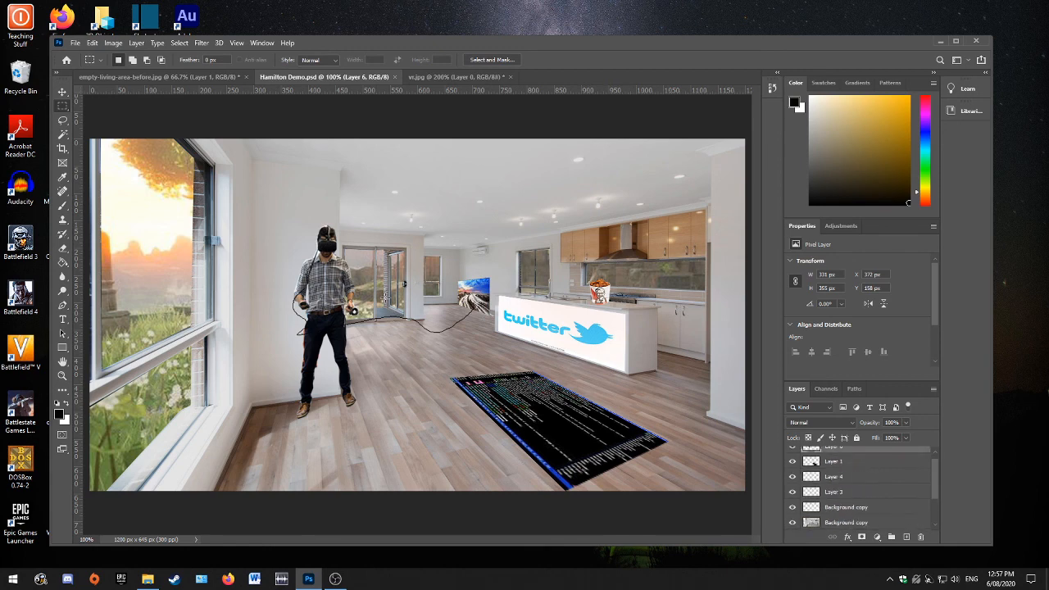